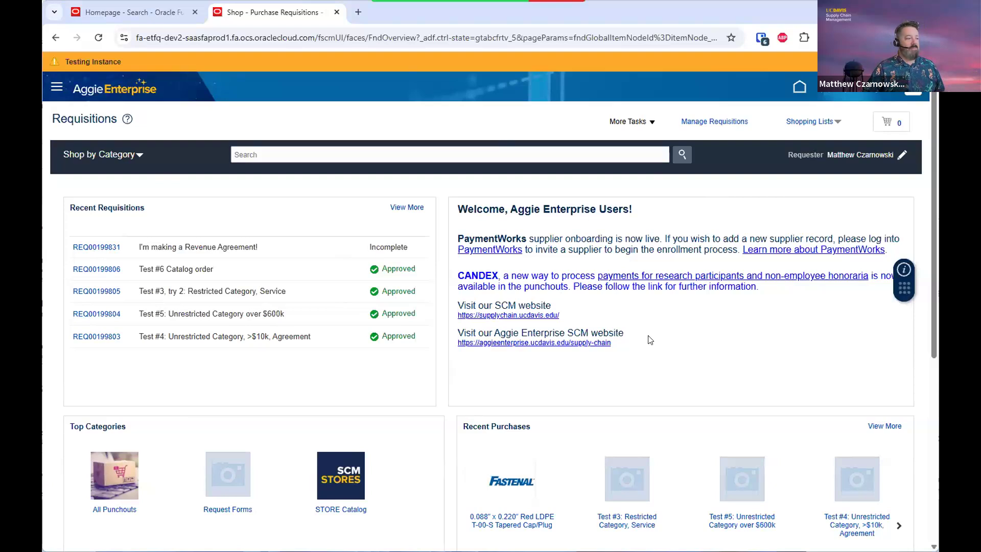
Switch to the Self Service Procurement home page browser tab
{"action": "scroll", "coordinate": [356, 416], "scroll_direction": "down", "scroll_amount": 1}
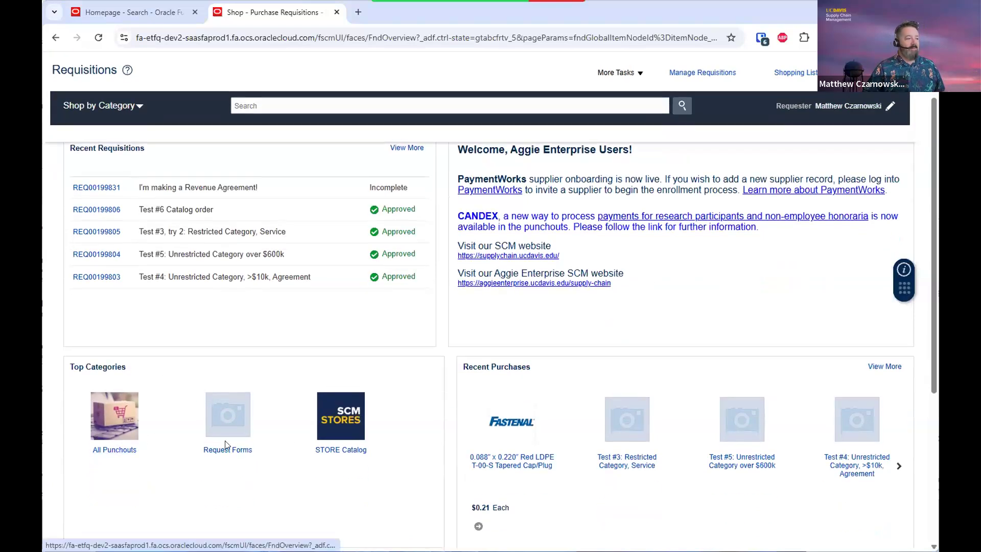
{"action": "scroll", "coordinate": [408, 421], "scroll_direction": "down", "scroll_amount": 3}
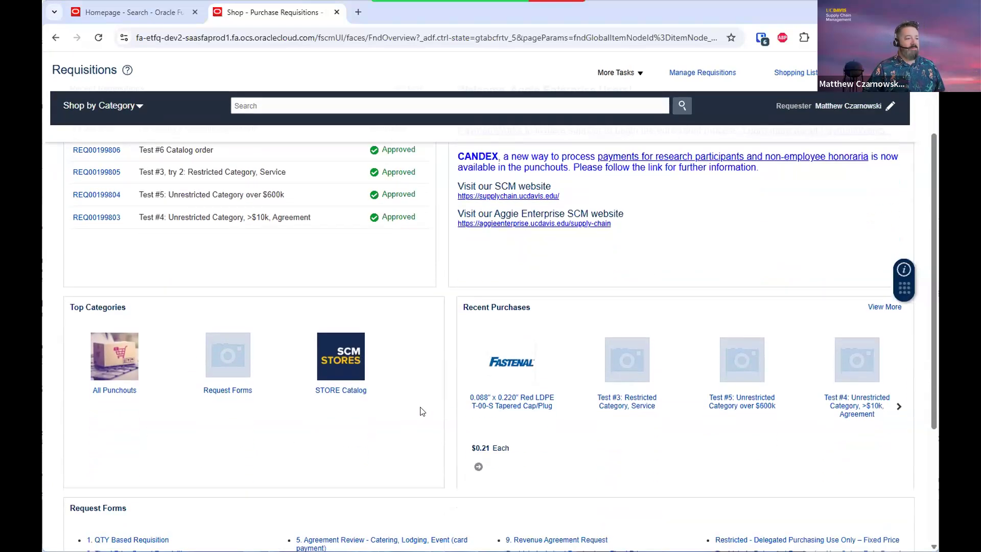
{"action": "scroll", "coordinate": [240, 399], "scroll_direction": "down", "scroll_amount": 1}
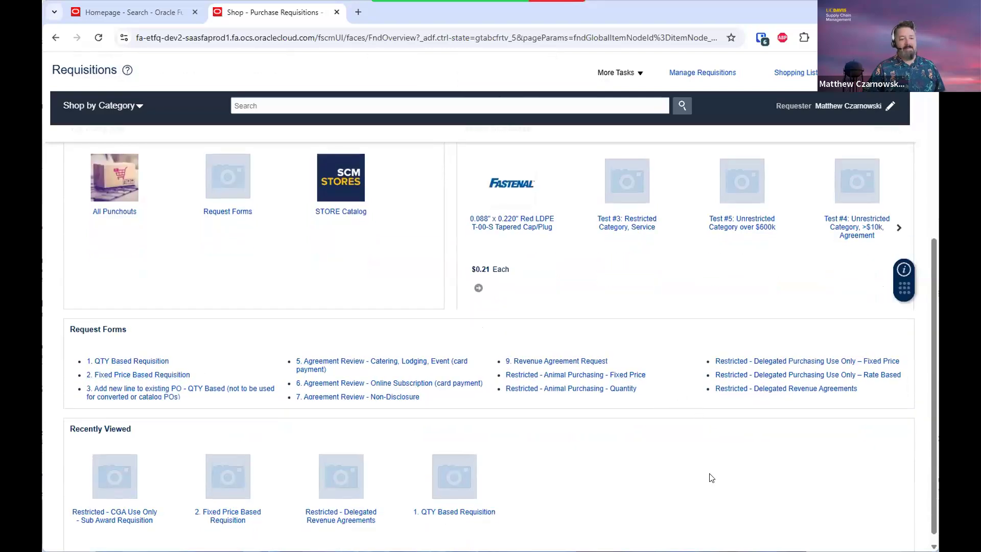
{"action": "scroll", "coordinate": [712, 478], "scroll_direction": "up", "scroll_amount": 5}
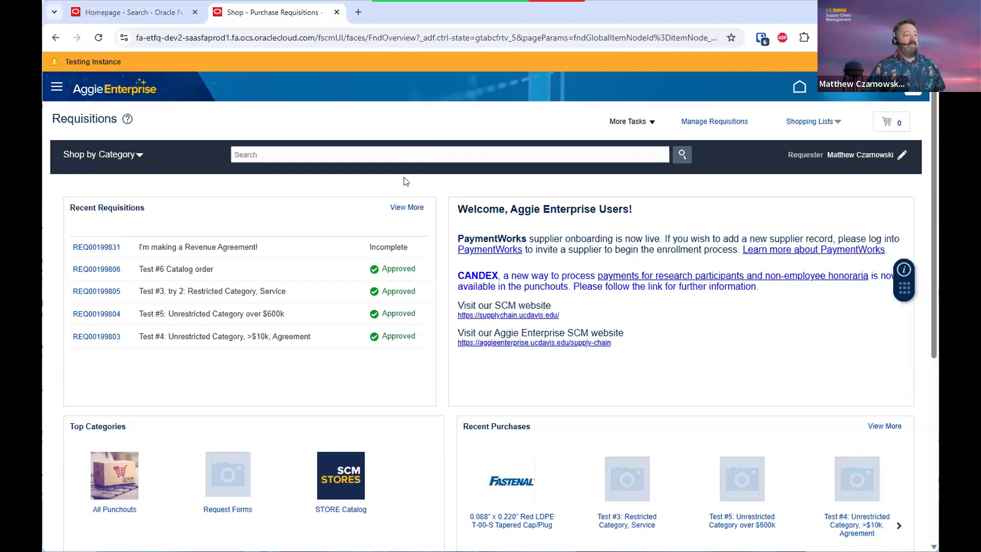
{"action": "left_click", "coordinate": [142, 16]}
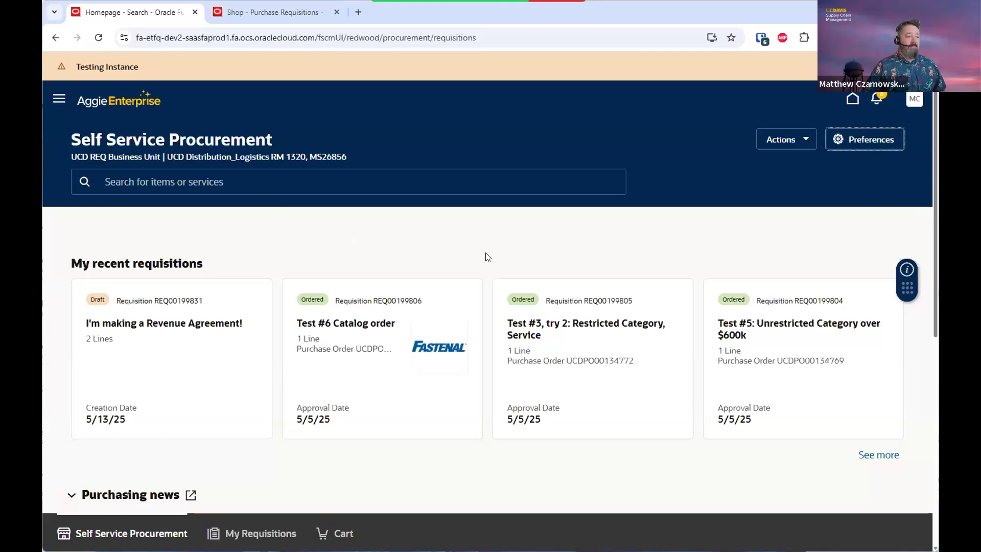
Look over the procurement home page, then go to My Requisitions
{"action": "scroll", "coordinate": [489, 257], "scroll_direction": "down", "scroll_amount": 1}
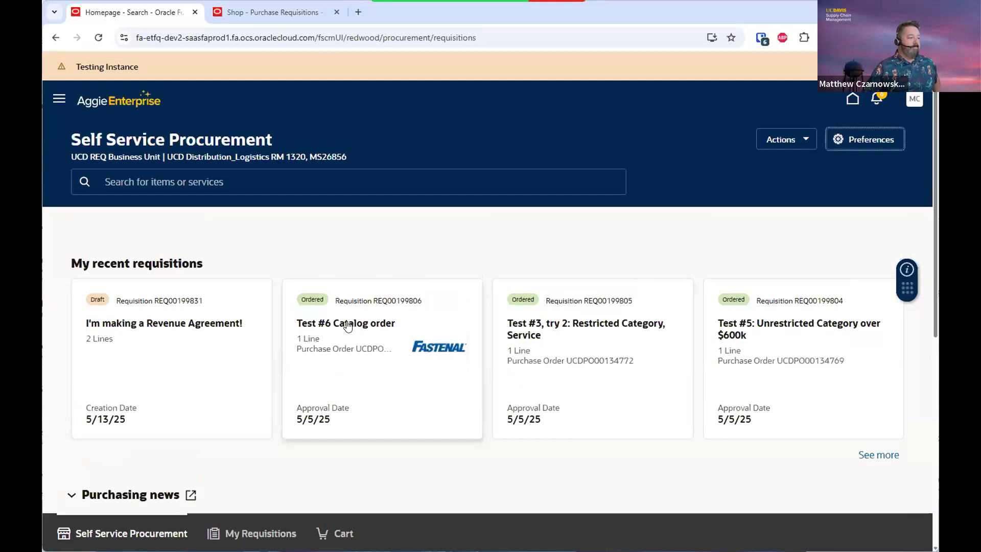
{"action": "scroll", "coordinate": [291, 379], "scroll_direction": "down", "scroll_amount": 5}
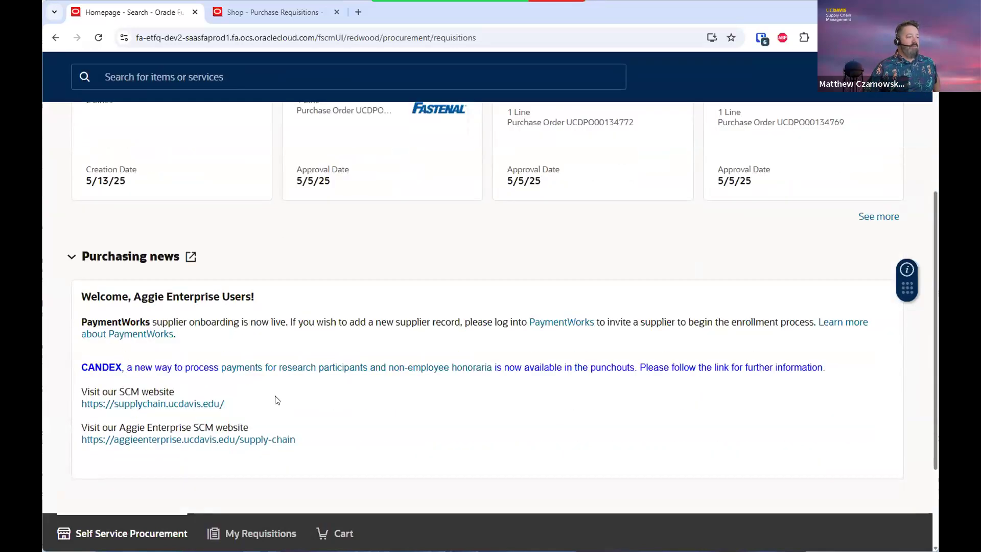
{"action": "scroll", "coordinate": [277, 400], "scroll_direction": "down", "scroll_amount": 3}
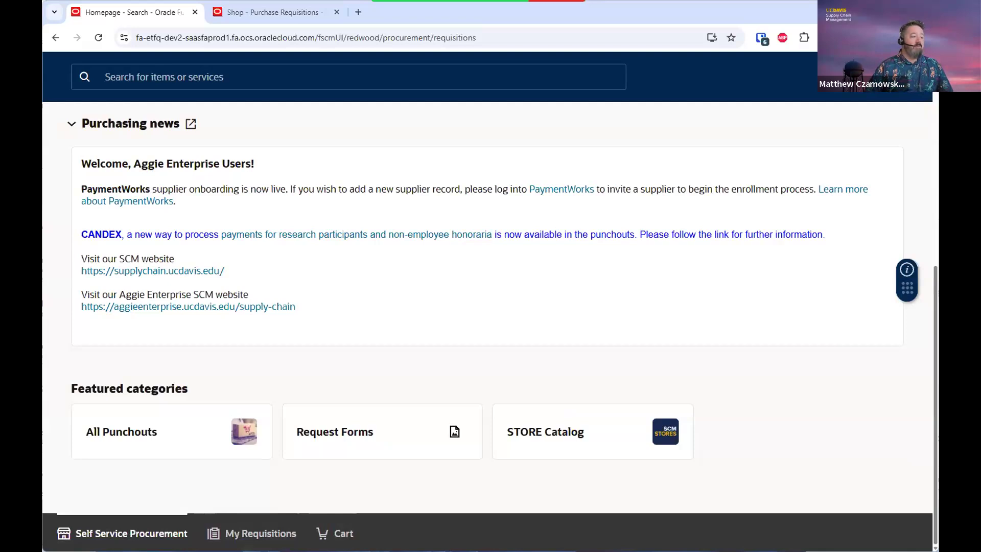
{"action": "scroll", "coordinate": [371, 472], "scroll_direction": "up", "scroll_amount": 7}
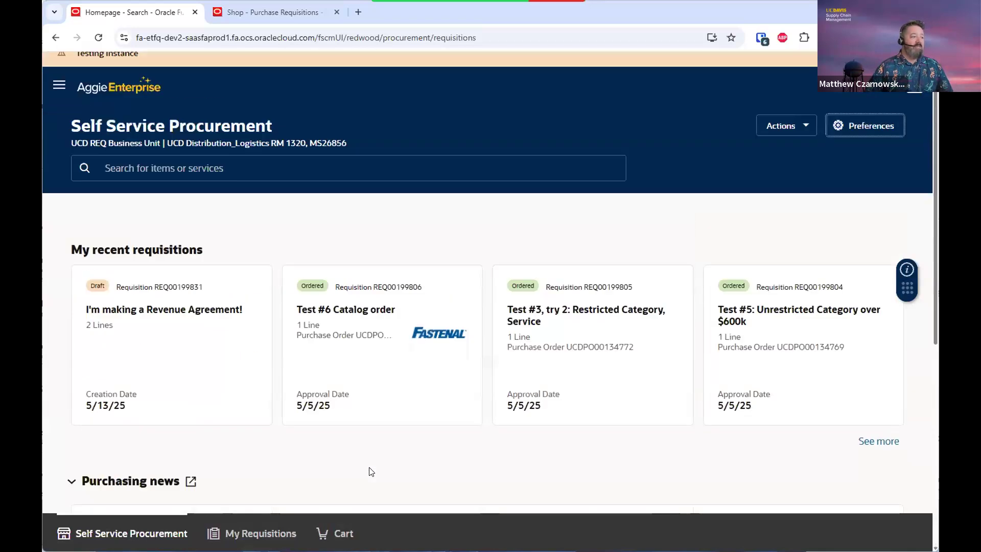
{"action": "scroll", "coordinate": [185, 255], "scroll_direction": "down", "scroll_amount": 1}
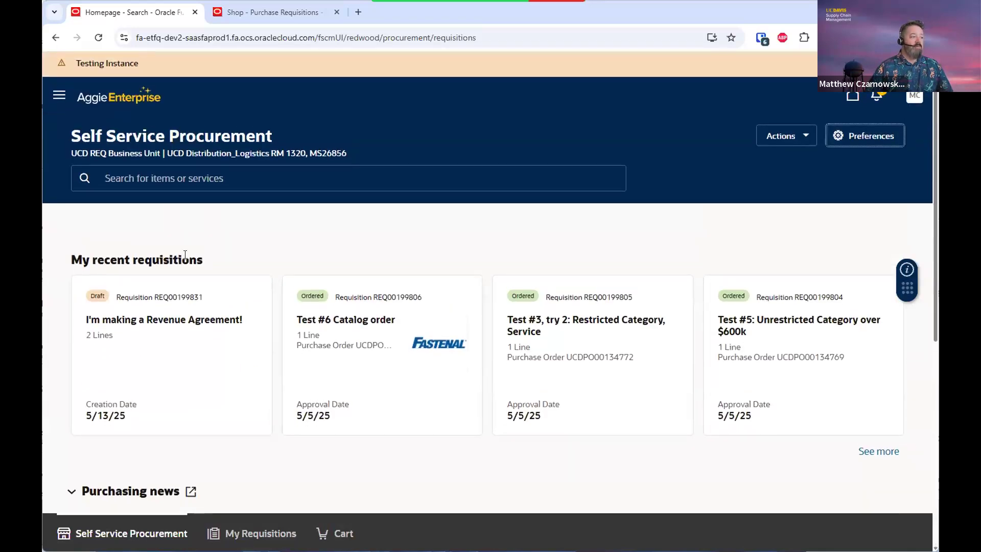
{"action": "scroll", "coordinate": [449, 261], "scroll_direction": "down", "scroll_amount": 4}
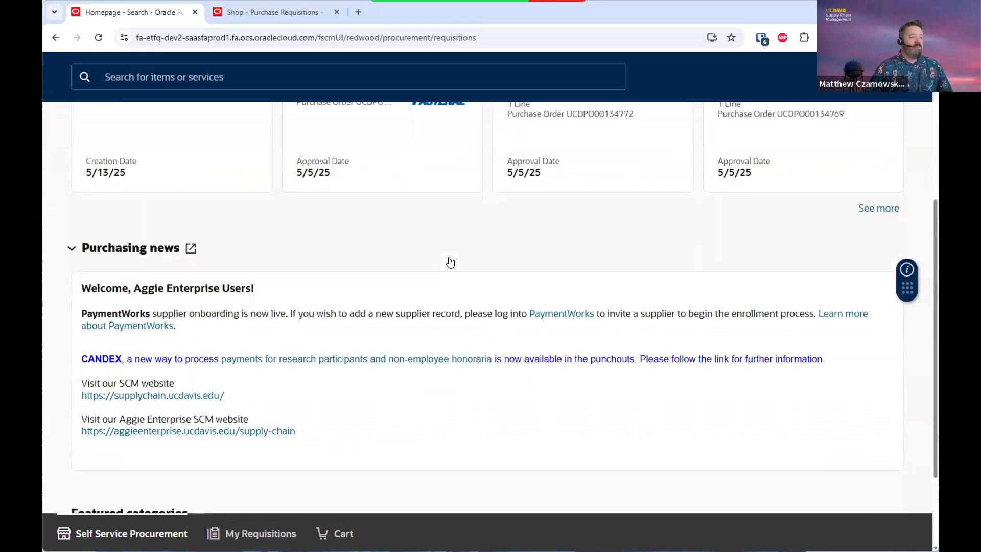
{"action": "scroll", "coordinate": [450, 262], "scroll_direction": "down", "scroll_amount": 3}
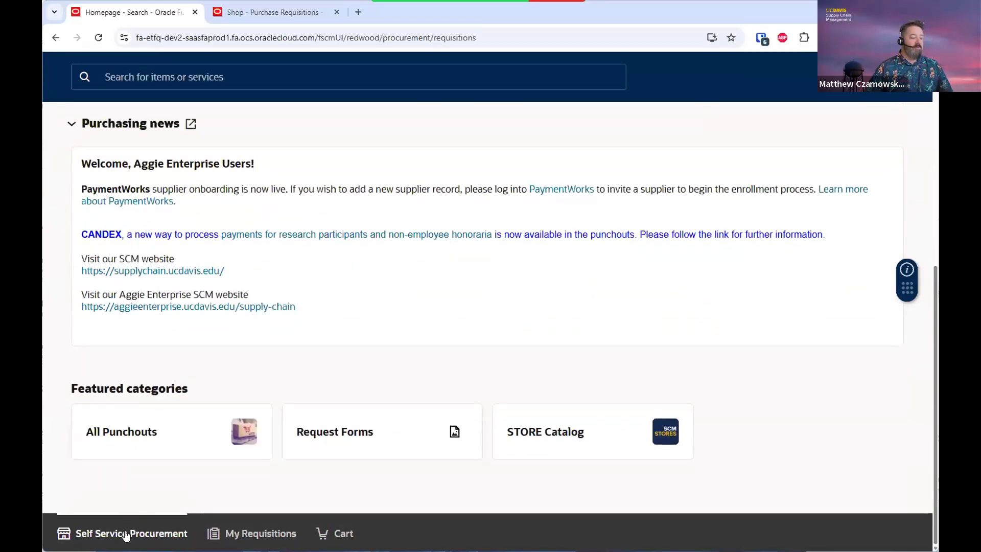
{"action": "left_click", "coordinate": [241, 532]}
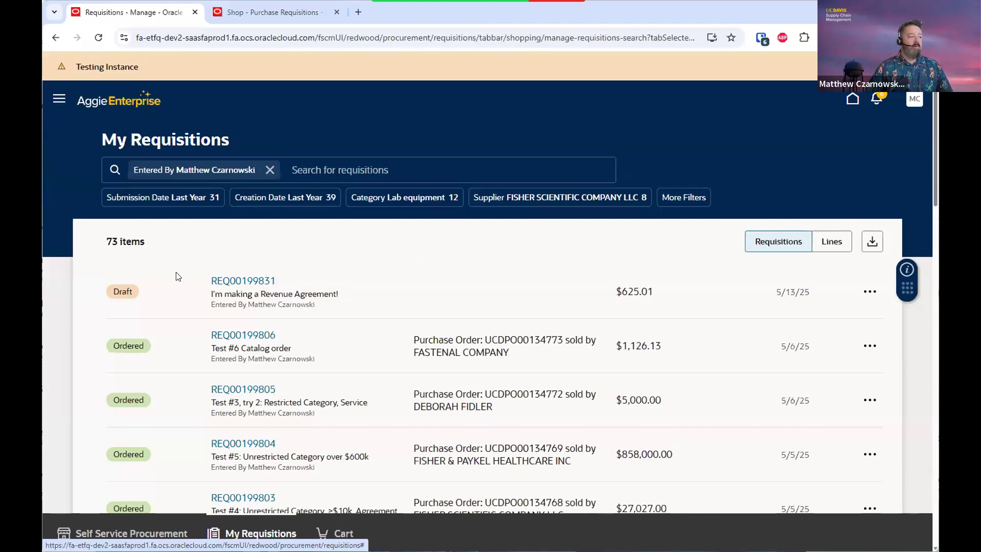
Switch My Requisitions from the 73-requisition list to the Lines view
{"action": "scroll", "coordinate": [179, 277], "scroll_direction": "down", "scroll_amount": 5}
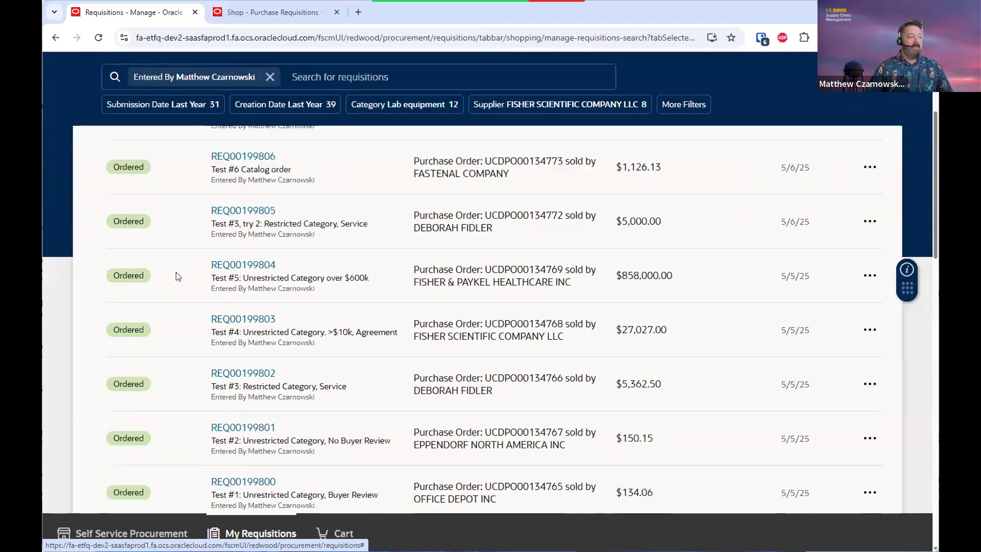
{"action": "scroll", "coordinate": [178, 277], "scroll_direction": "up", "scroll_amount": 5}
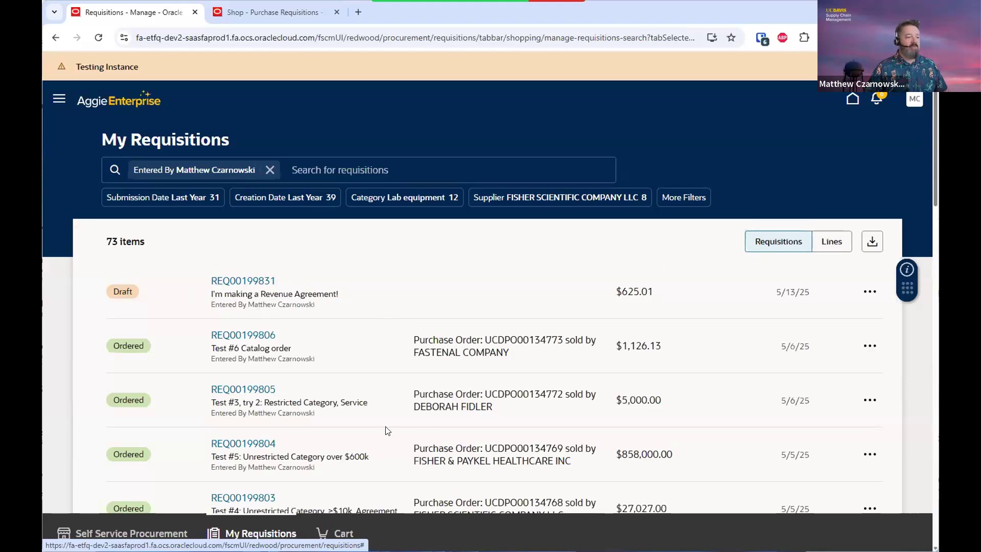
{"action": "left_click", "coordinate": [840, 245]}
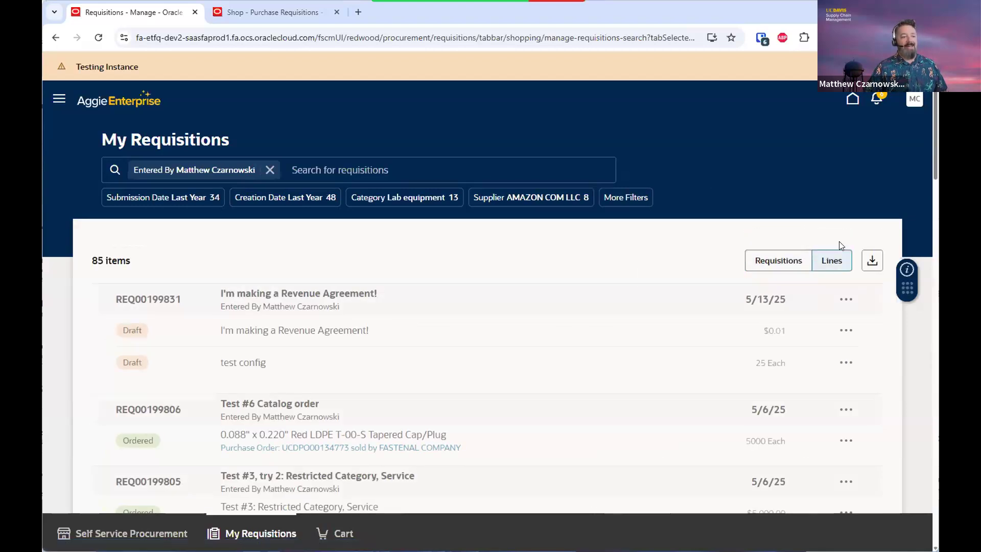
Return from the 85-line view to whole requisitions and go to the empty Cart
{"action": "scroll", "coordinate": [584, 271], "scroll_direction": "down", "scroll_amount": 5}
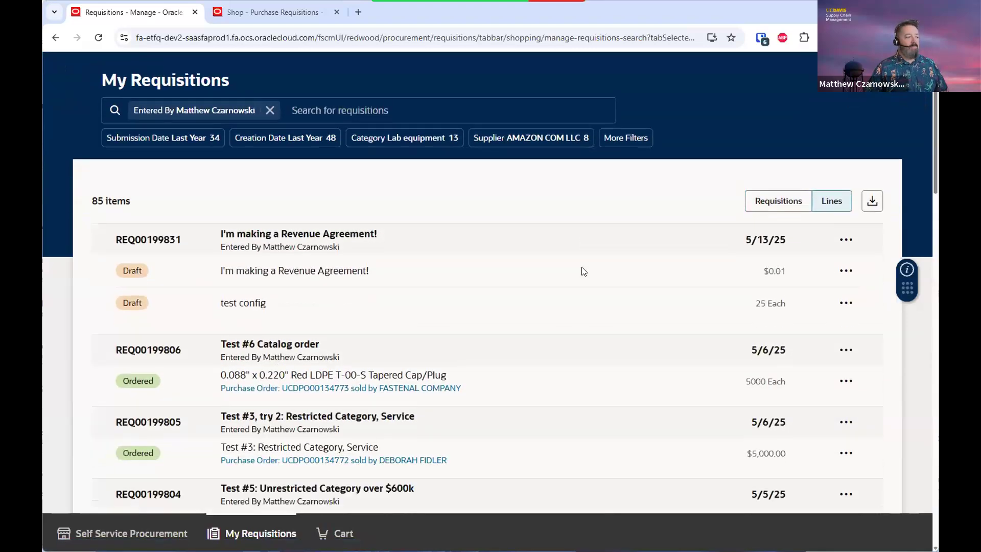
{"action": "scroll", "coordinate": [584, 271], "scroll_direction": "down", "scroll_amount": 3}
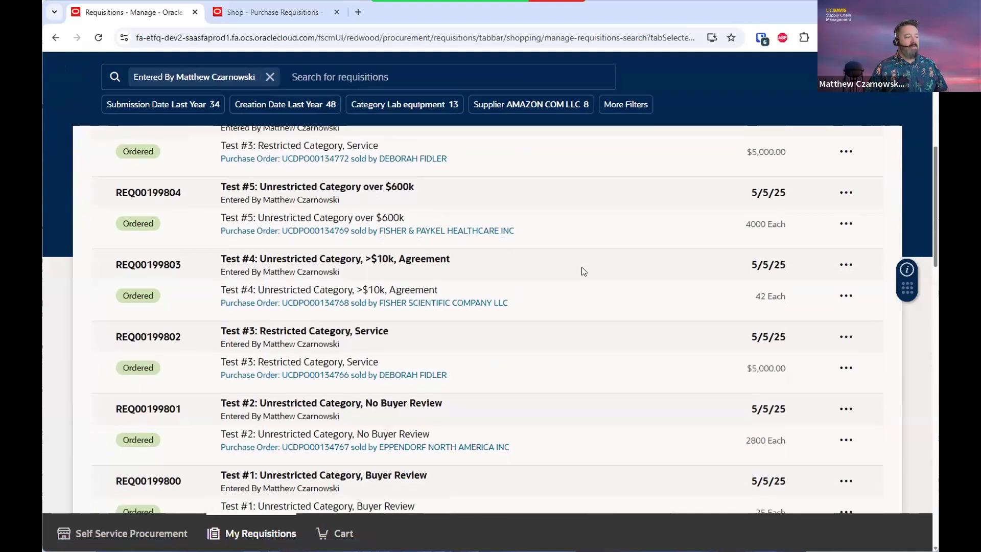
{"action": "scroll", "coordinate": [584, 271], "scroll_direction": "up", "scroll_amount": 8}
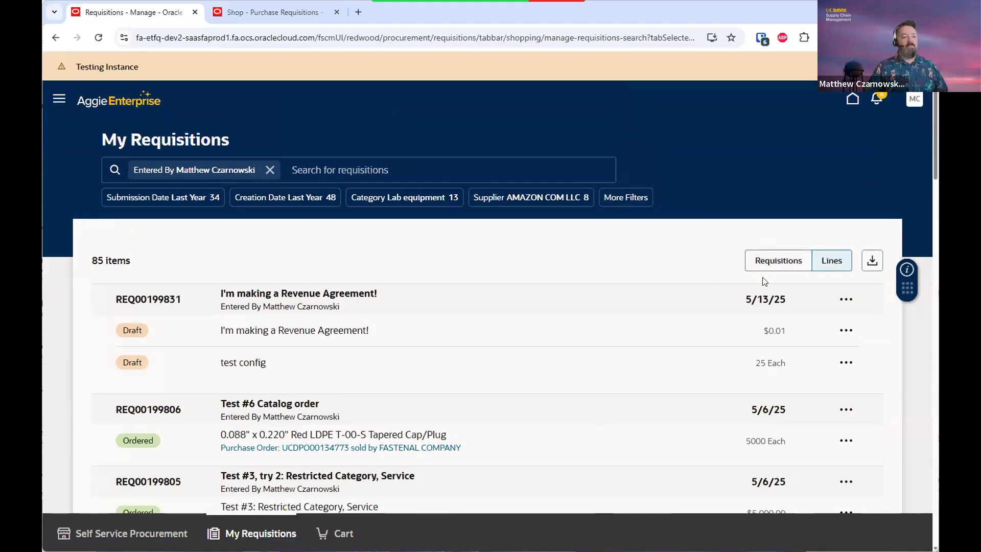
{"action": "left_click", "coordinate": [772, 262]}
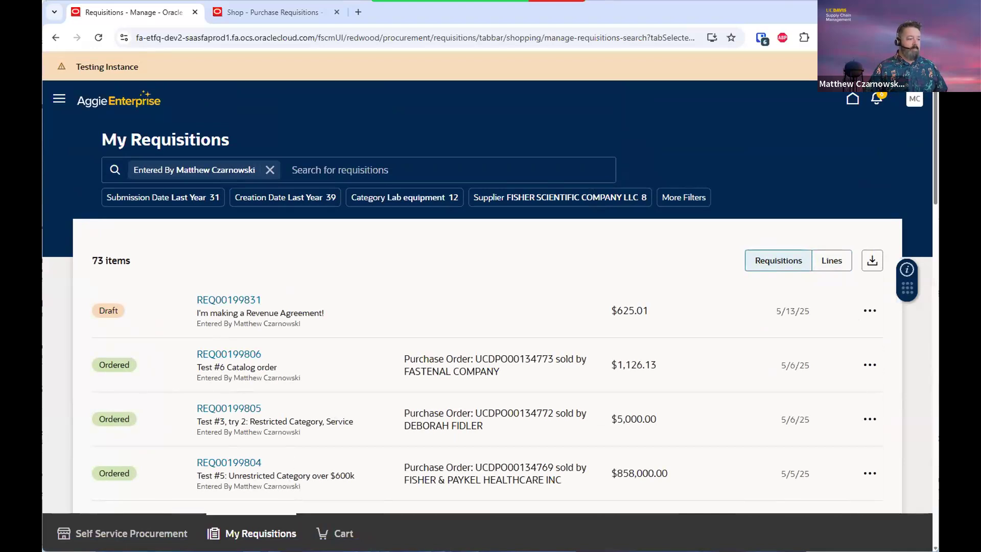
{"action": "left_click", "coordinate": [348, 534]}
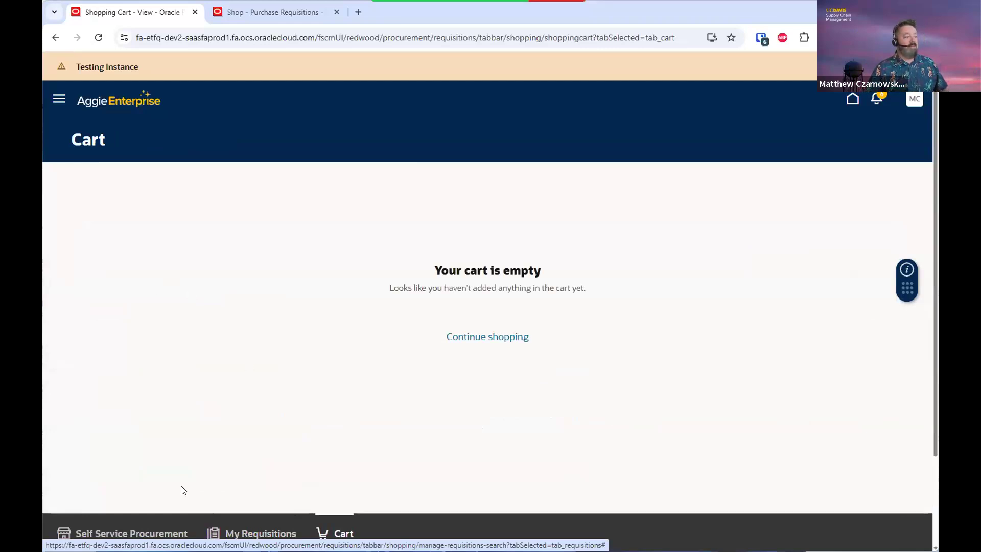
Go back to the Self Service Procurement home page from the empty cart
{"action": "left_click", "coordinate": [146, 531]}
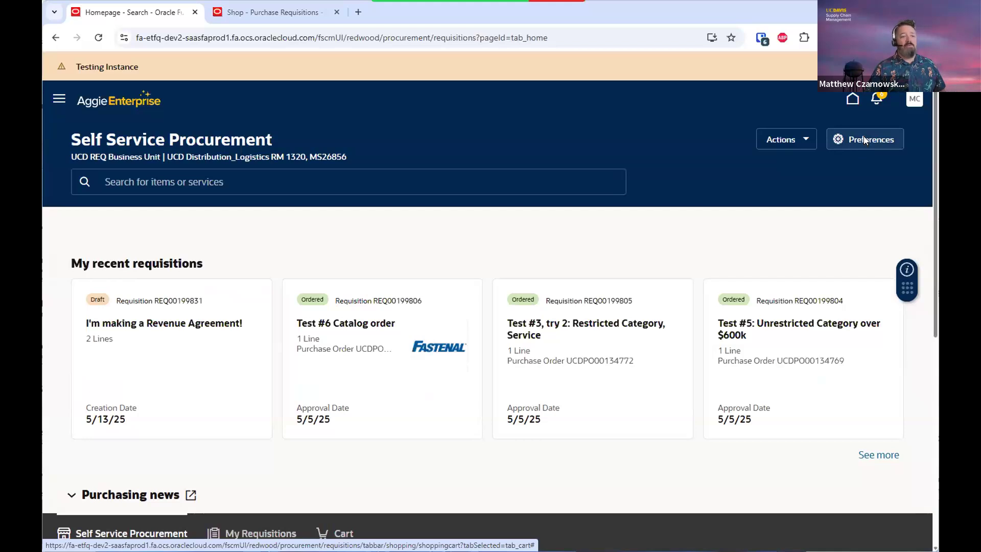
Show Preferences and scroll down to its charge accounts section
{"action": "left_click", "coordinate": [864, 139]}
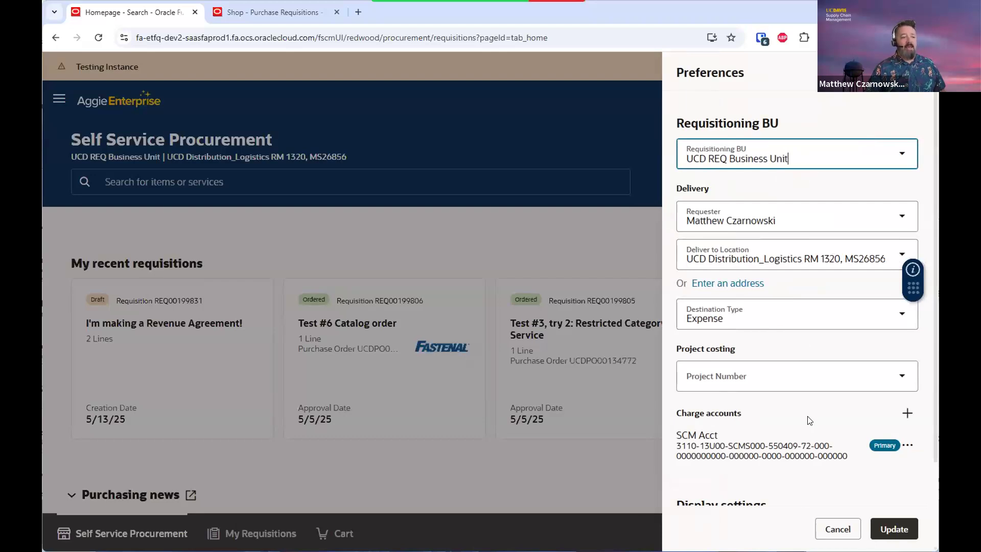
{"action": "scroll", "coordinate": [807, 420], "scroll_direction": "down", "scroll_amount": 2}
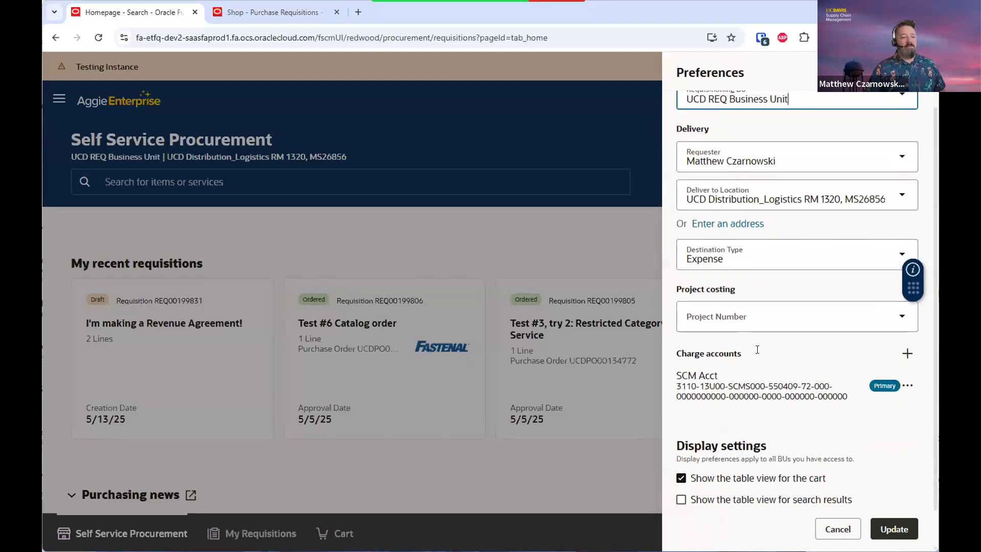
Add a charge account nicknamed Demo Acct and start its Charge To string with 311
{"action": "left_click", "coordinate": [908, 355]}
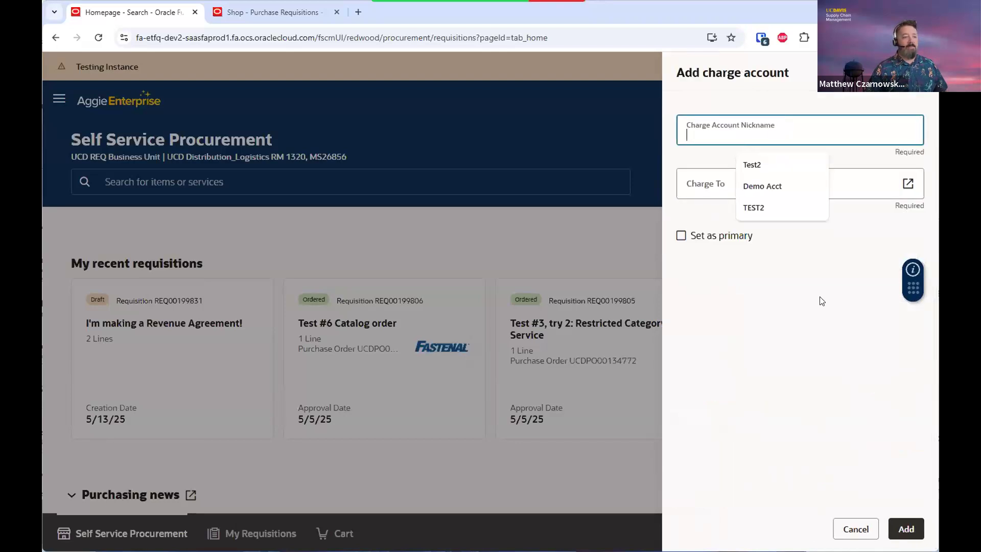
{"action": "left_click", "coordinate": [770, 188]}
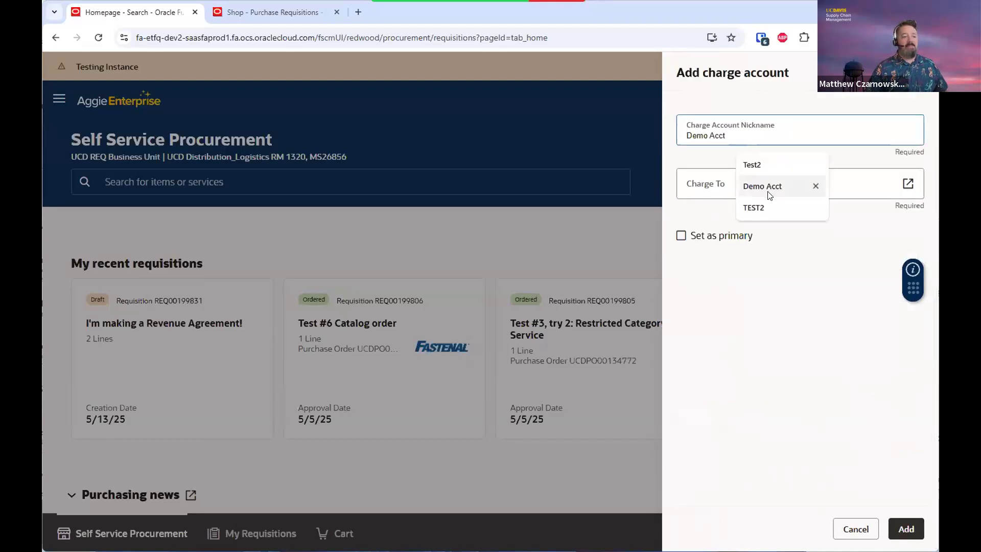
{"action": "left_click", "coordinate": [768, 189]}
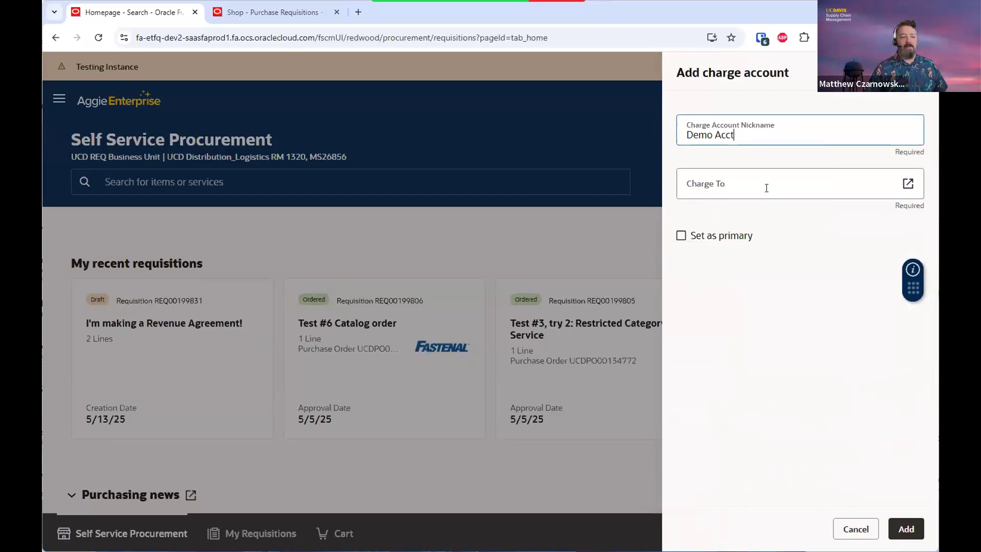
{"action": "left_click", "coordinate": [767, 188]}
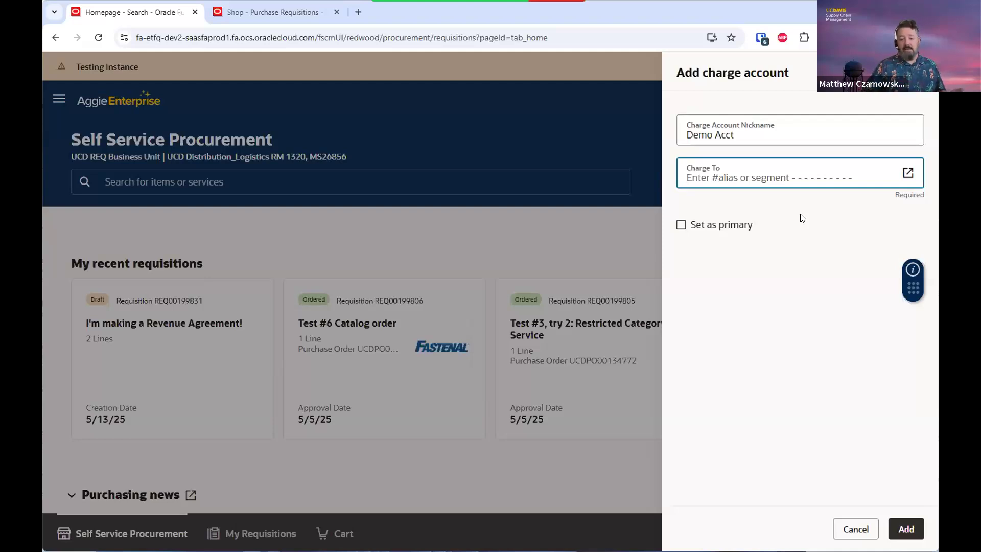
{"action": "type", "text": "311"}
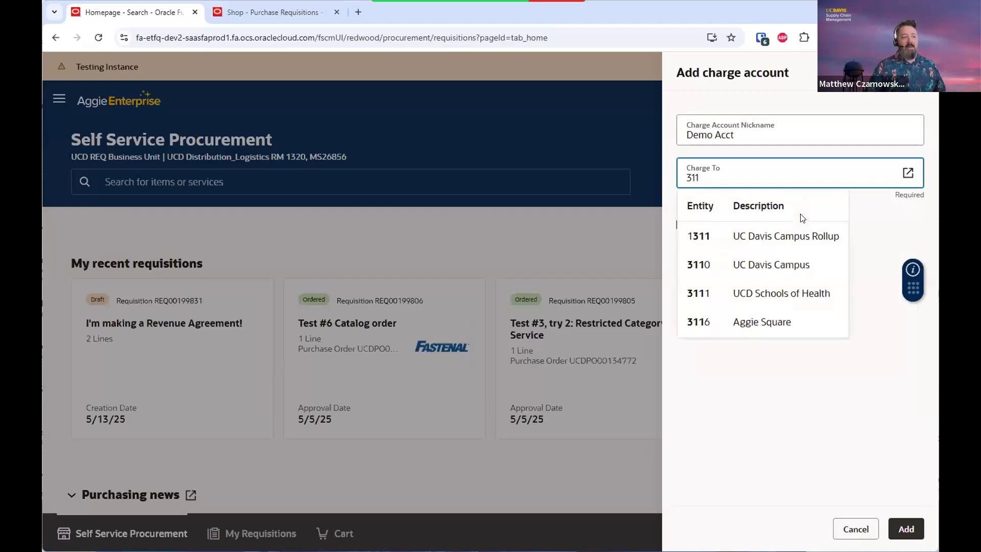
Enter entity 3110, fund 12010, department VHO3000 and account 522201 in Charge To
{"action": "left_click", "coordinate": [754, 265]}
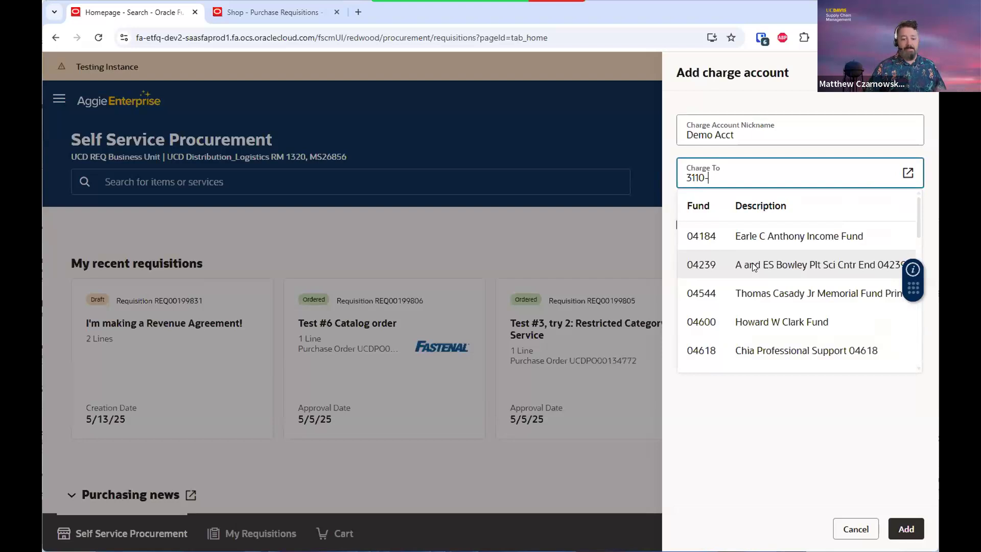
{"action": "type", "text": "12"}
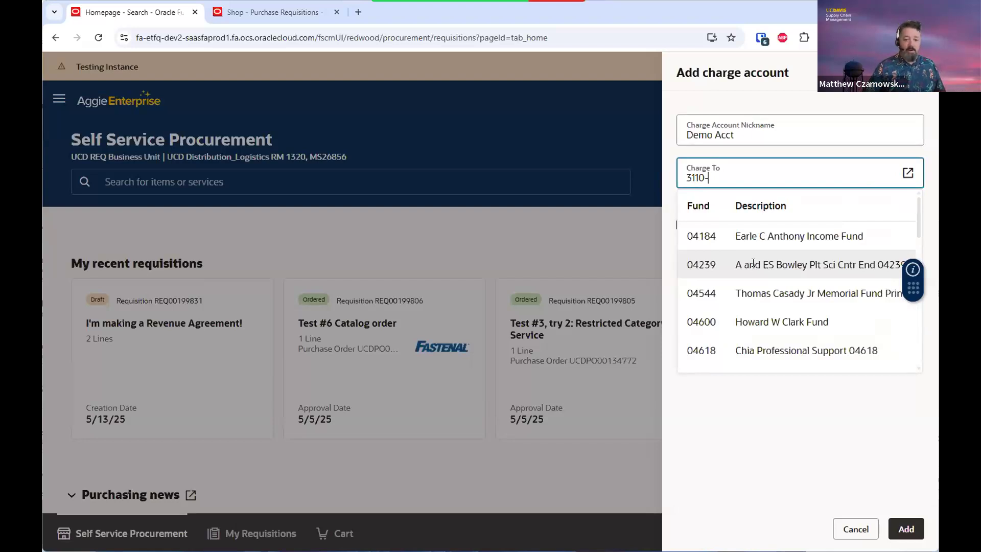
{"action": "type", "text": "010"}
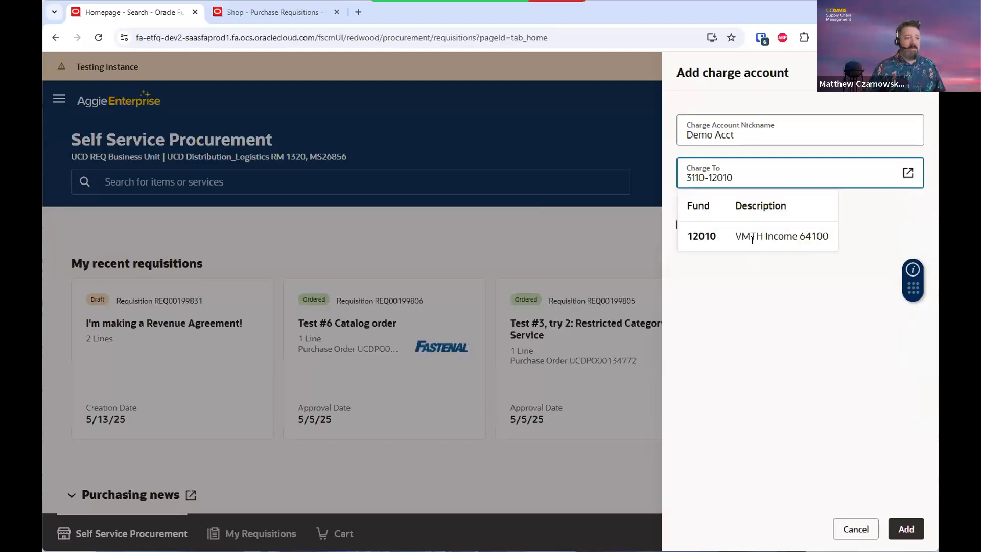
{"action": "type", "text": "-"}
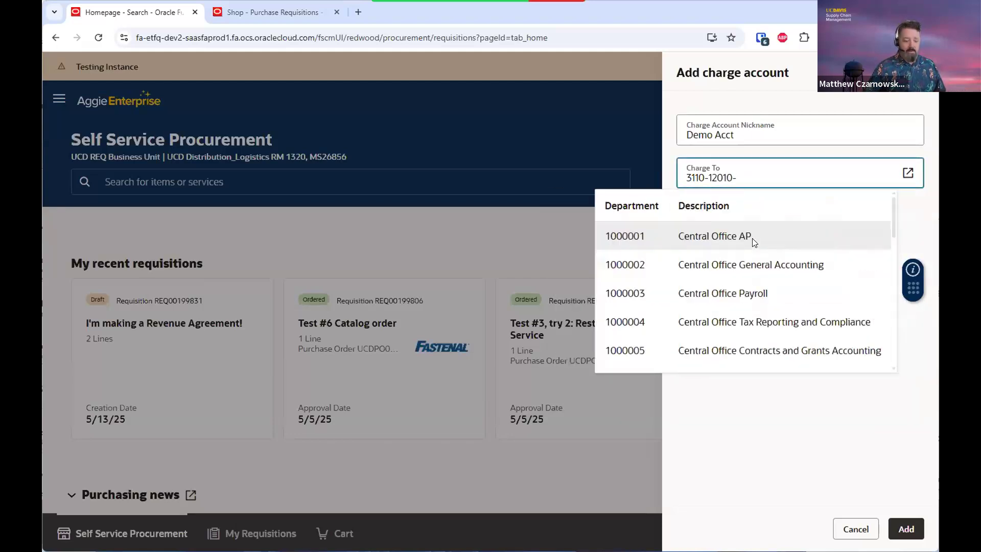
{"action": "type", "text": "receiv"}
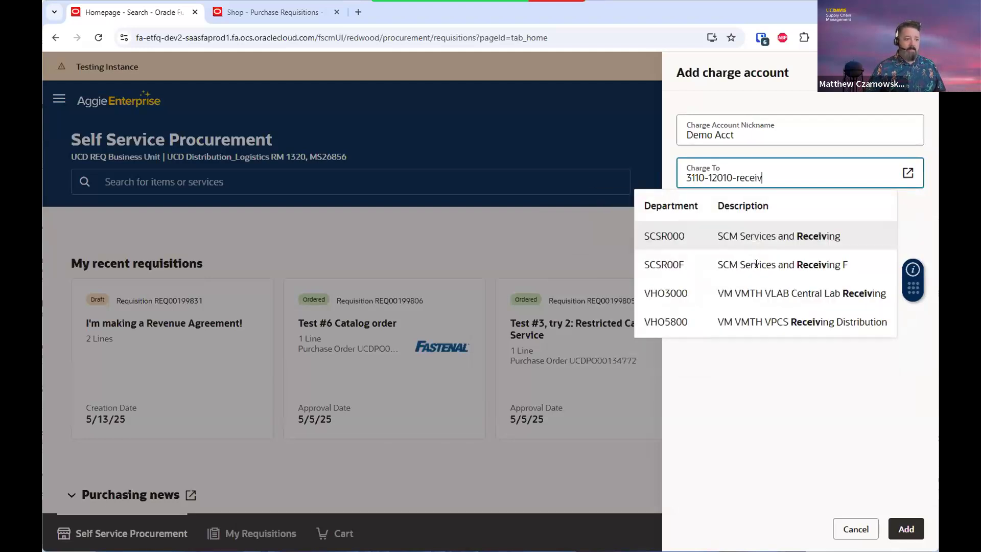
{"action": "left_click", "coordinate": [771, 291]}
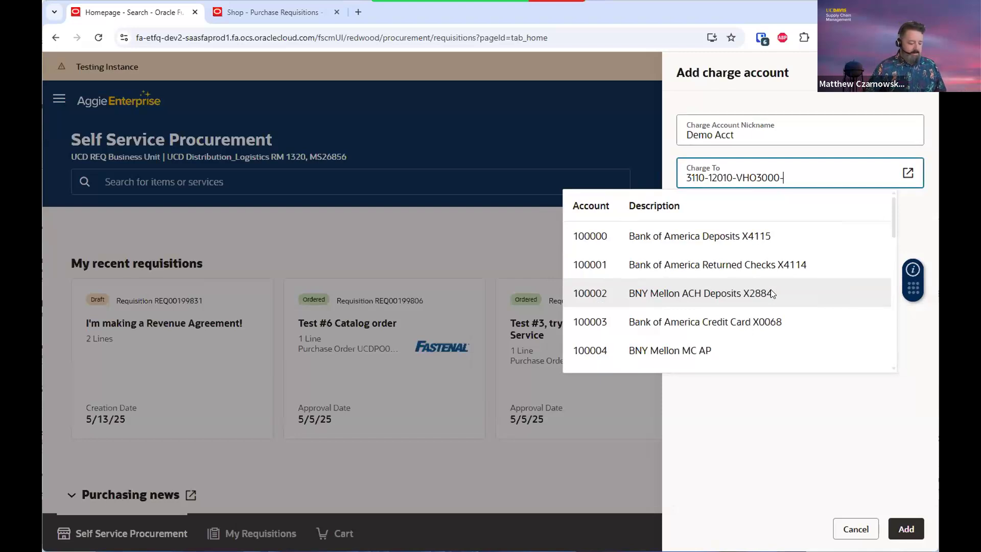
{"action": "type", "text": "5222"}
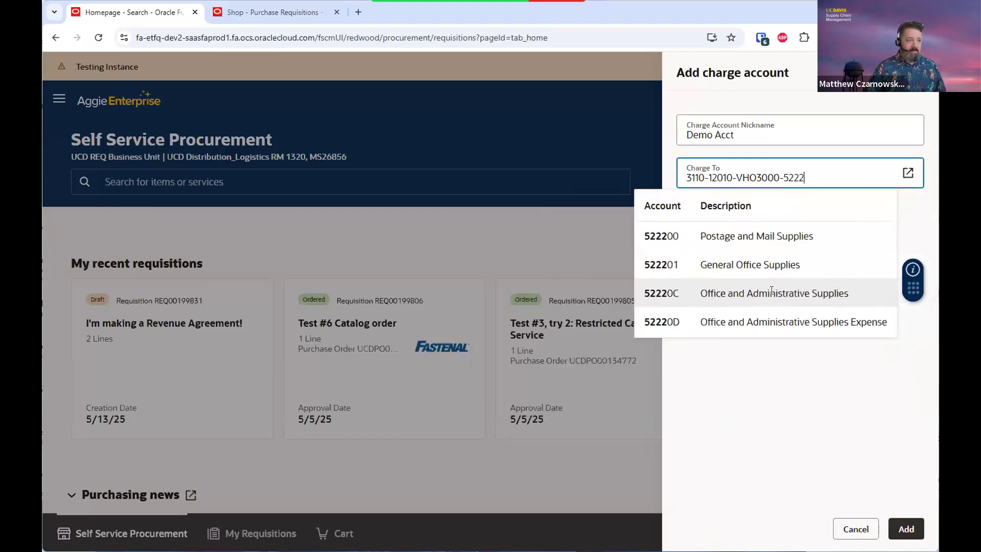
{"action": "left_click", "coordinate": [721, 264]}
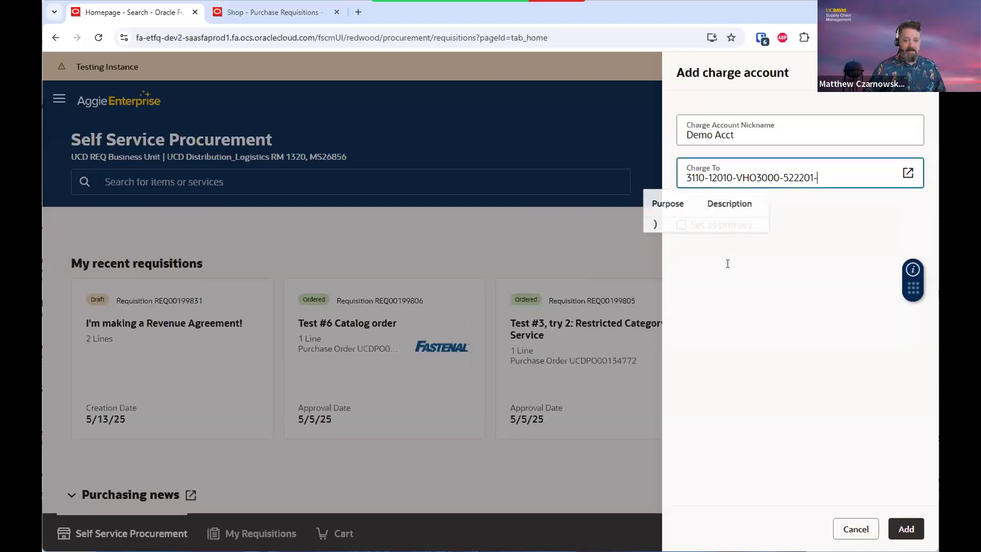
Accept defaults for purpose 00, program, project, activity, inter entity and future segments
{"action": "left_click", "coordinate": [704, 236]}
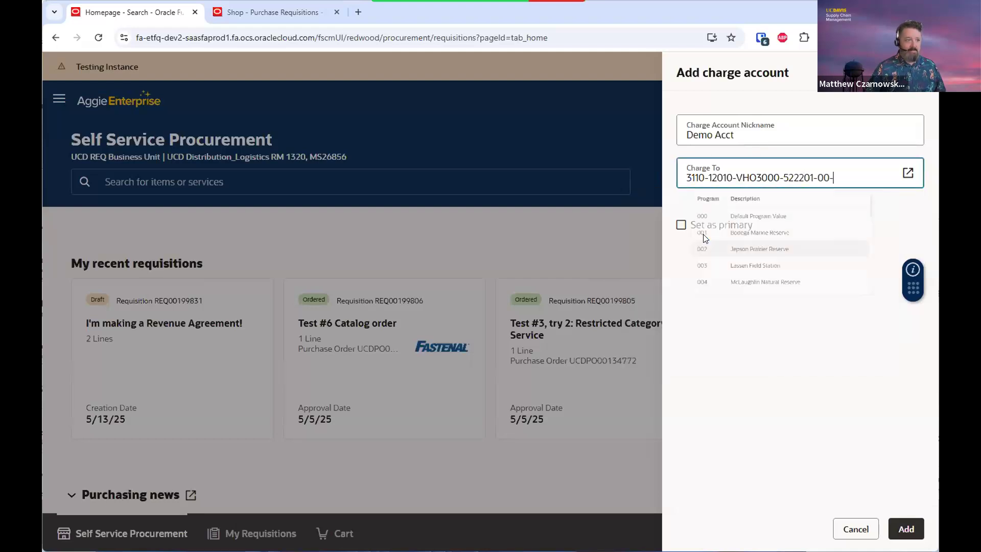
{"action": "left_click", "coordinate": [703, 235]}
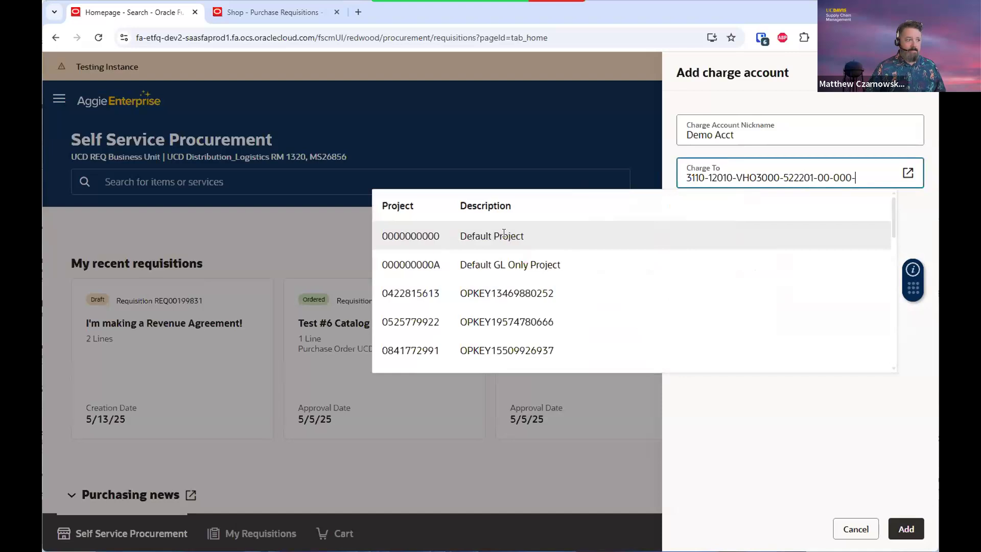
{"action": "left_click", "coordinate": [503, 235]}
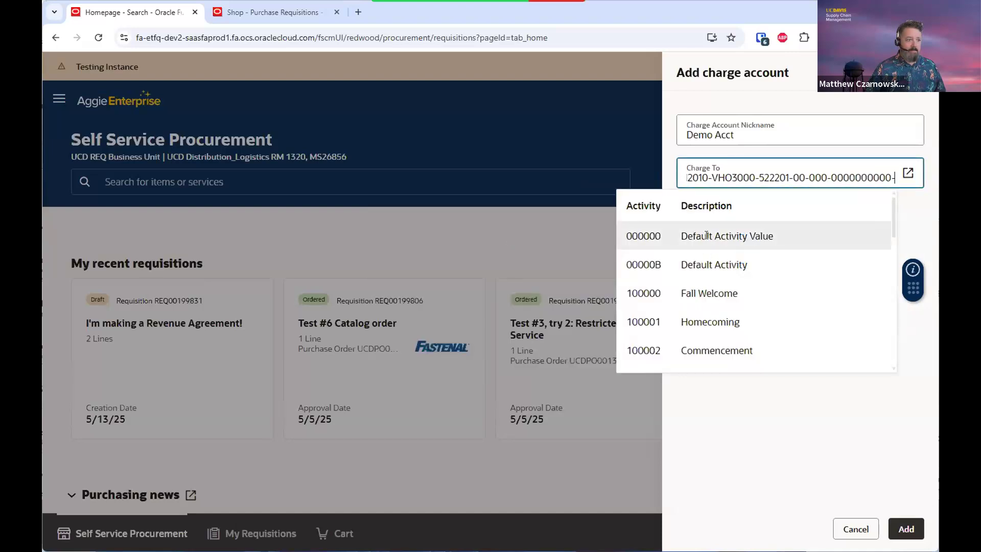
{"action": "left_click", "coordinate": [707, 237]}
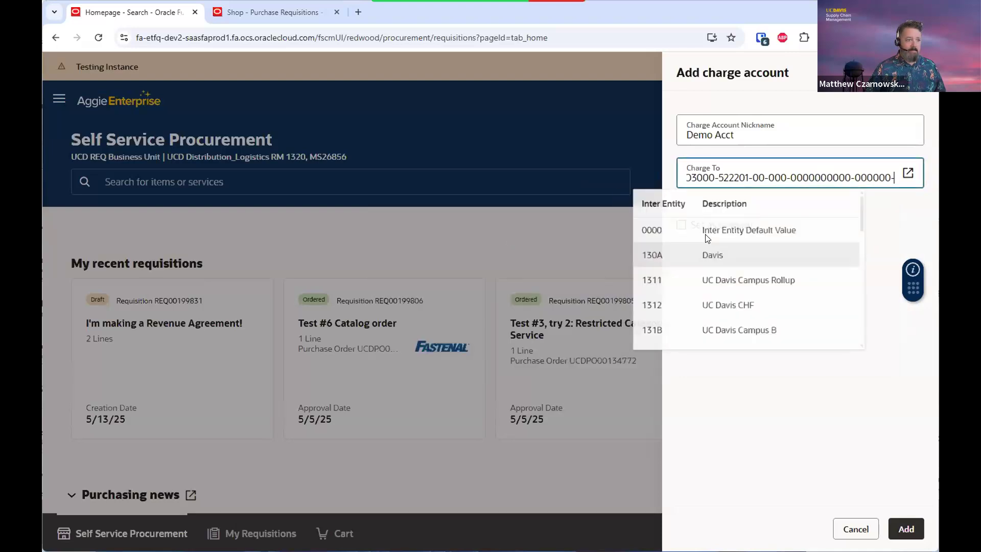
{"action": "left_click", "coordinate": [736, 236]}
{"action": "left_click", "coordinate": [735, 235]}
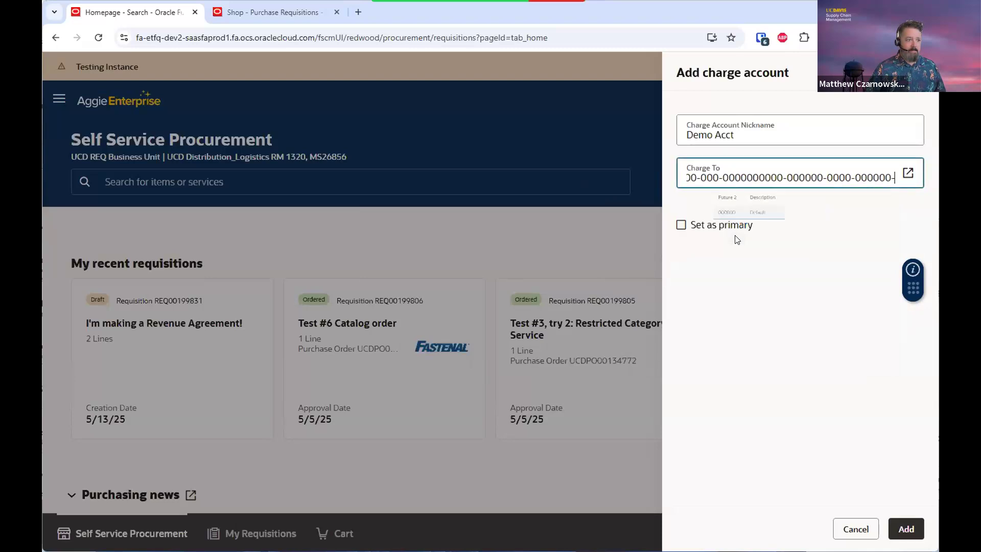
{"action": "left_click", "coordinate": [735, 235]}
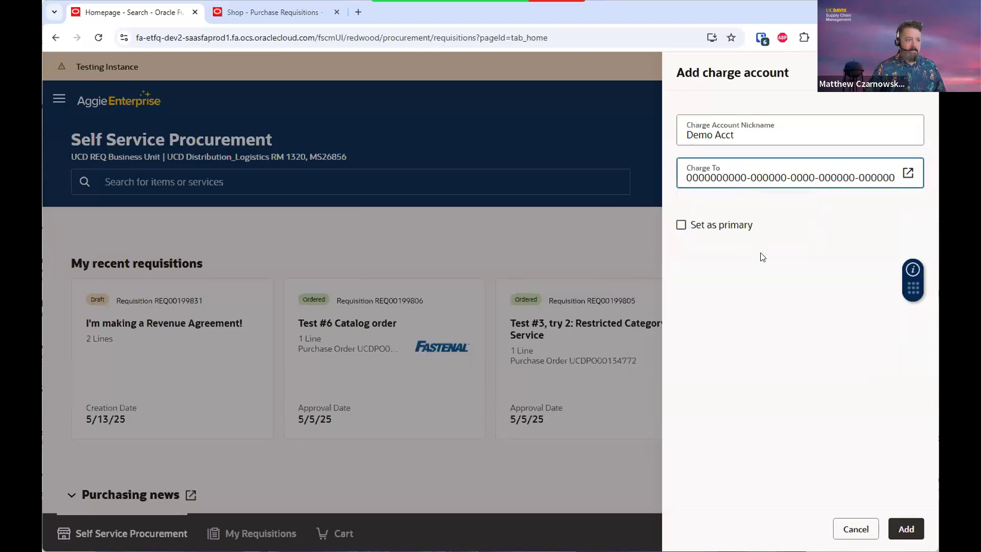
{"action": "left_click", "coordinate": [907, 530]}
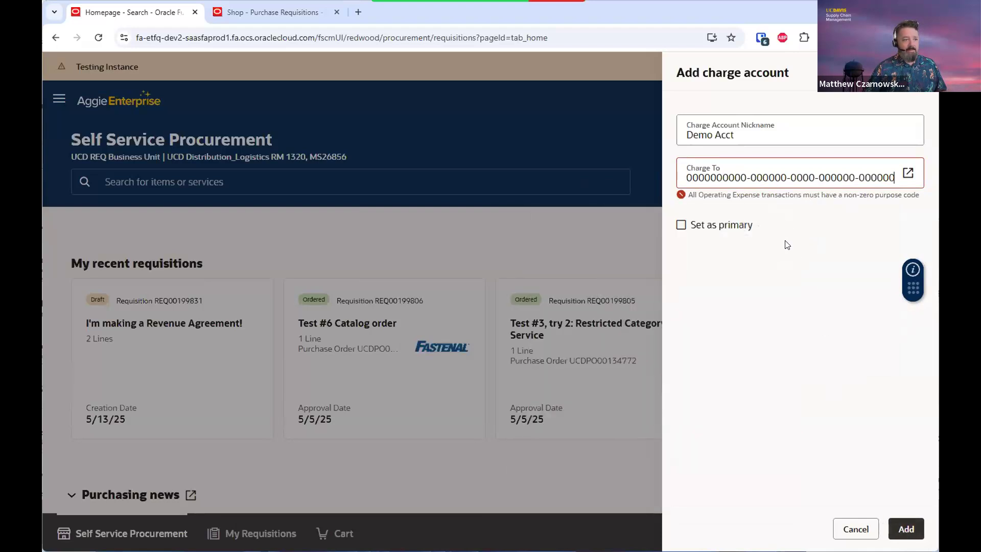
Change Demo Acct's purpose code to 43 Academic Support and add the charge account
{"action": "mouse_move", "coordinate": [812, 179]}
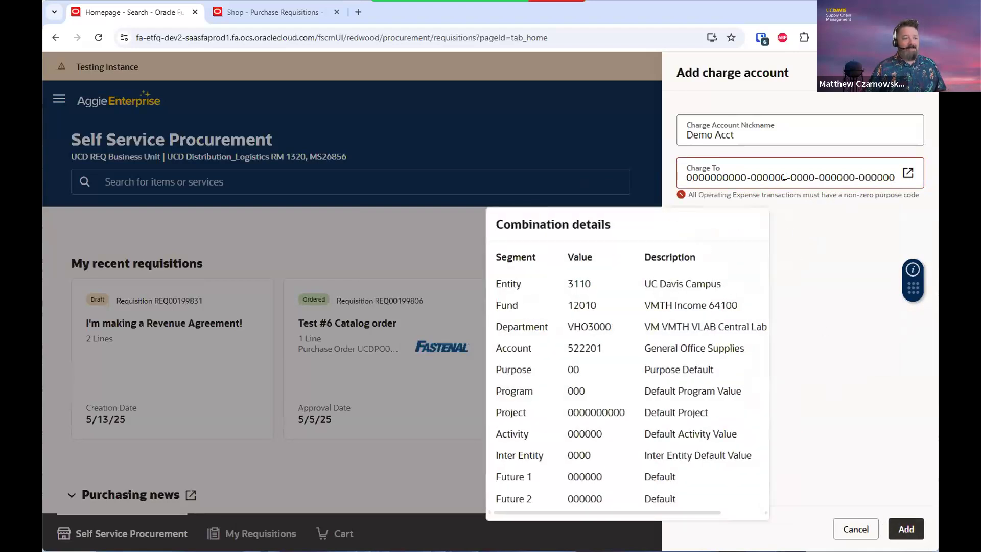
{"action": "left_click", "coordinate": [786, 176]}
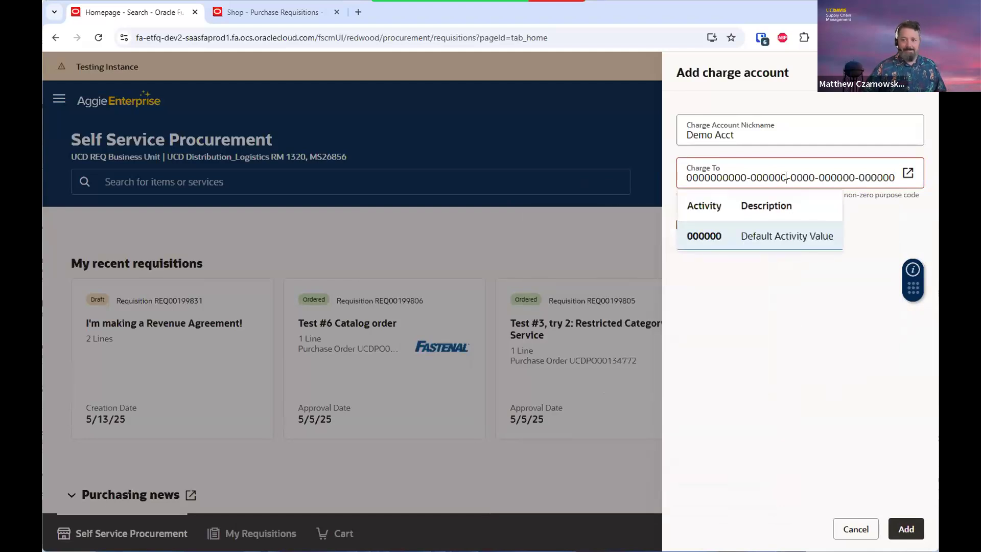
{"action": "key", "text": "Left"}
{"action": "key", "text": "Left"}
{"action": "key", "text": "Left"}
{"action": "key", "text": "Left"}
{"action": "key", "text": "Left"}
{"action": "key", "text": "Left"}
{"action": "key", "text": "Left"}
{"action": "key", "text": "Left"}
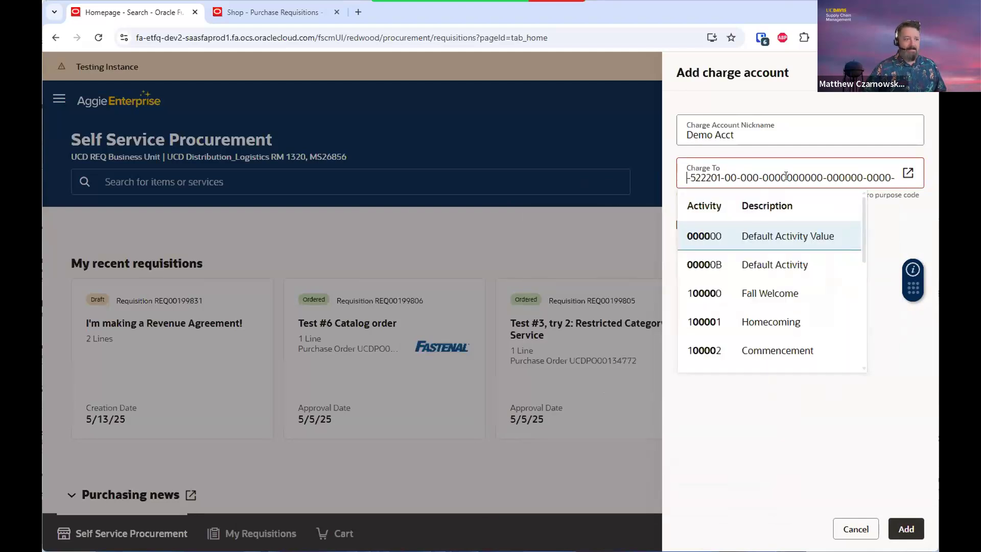
{"action": "left_click", "coordinate": [779, 302]}
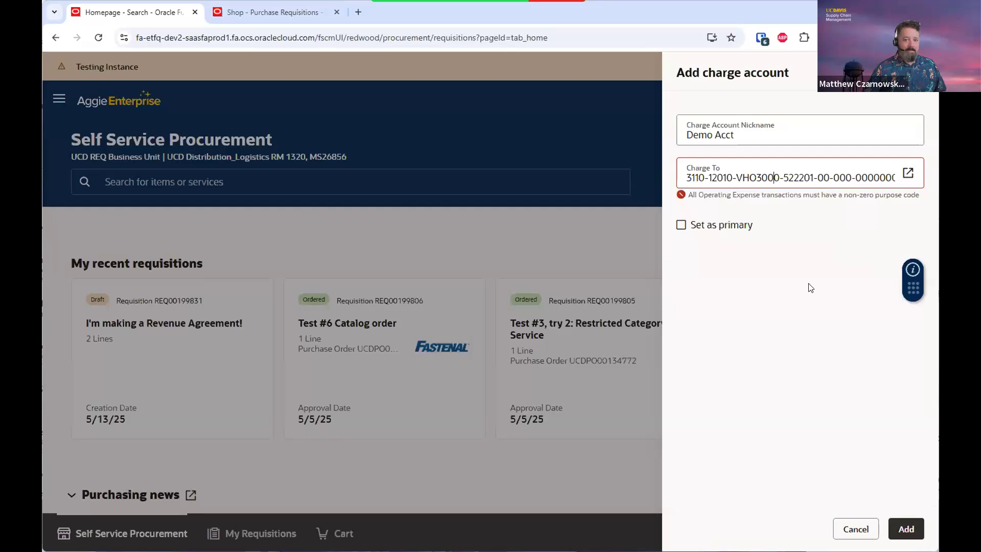
{"action": "left_click", "coordinate": [820, 174]}
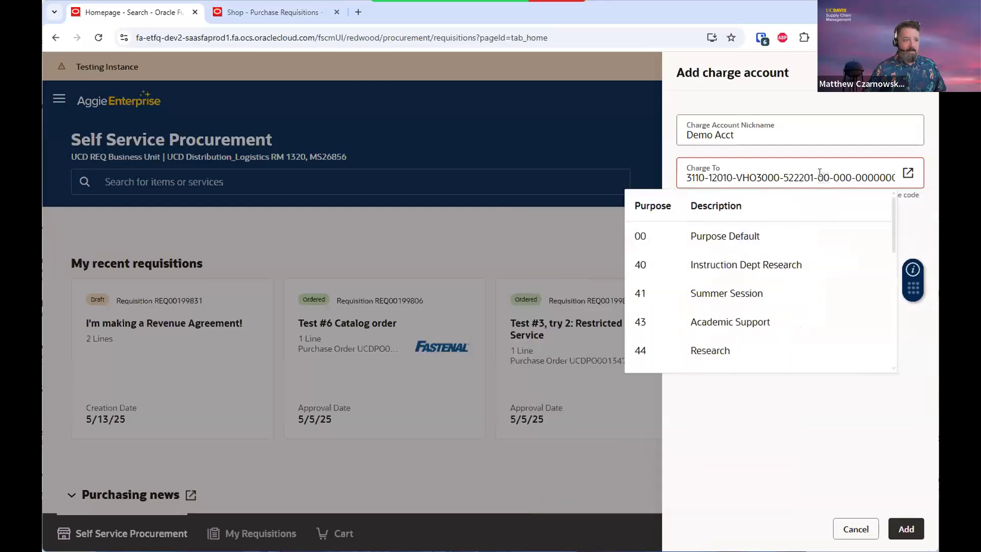
{"action": "left_click", "coordinate": [723, 323]}
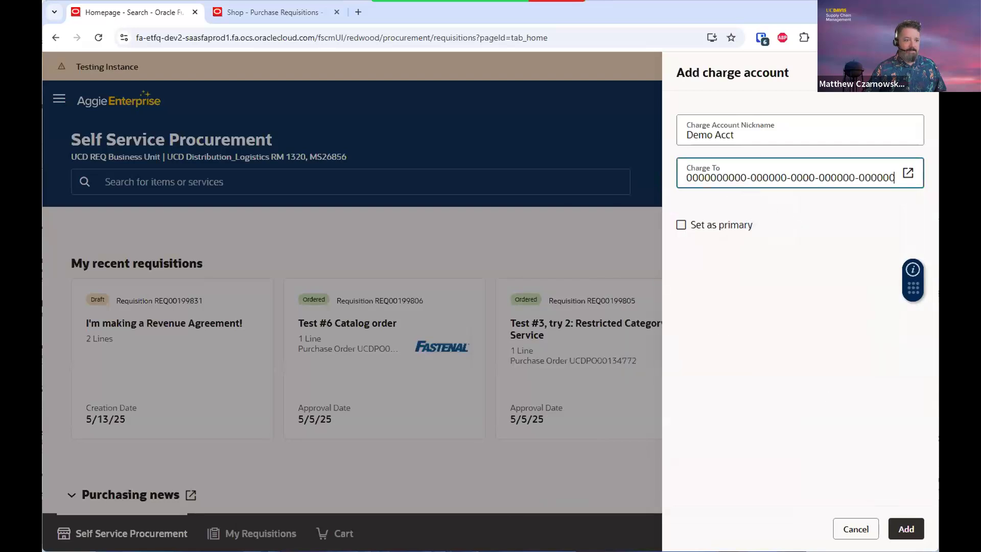
{"action": "left_click", "coordinate": [907, 531]}
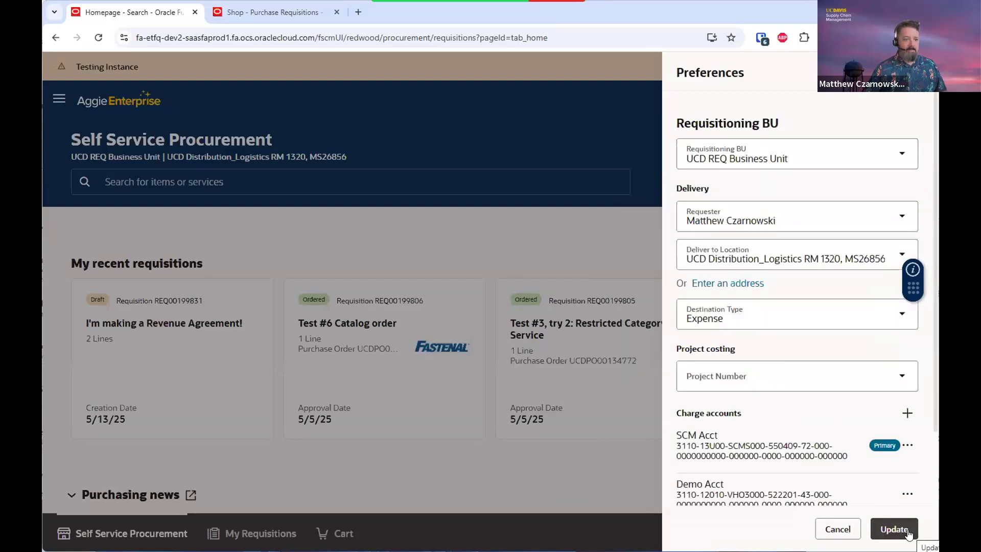
{"action": "scroll", "coordinate": [837, 431], "scroll_direction": "down", "scroll_amount": 1}
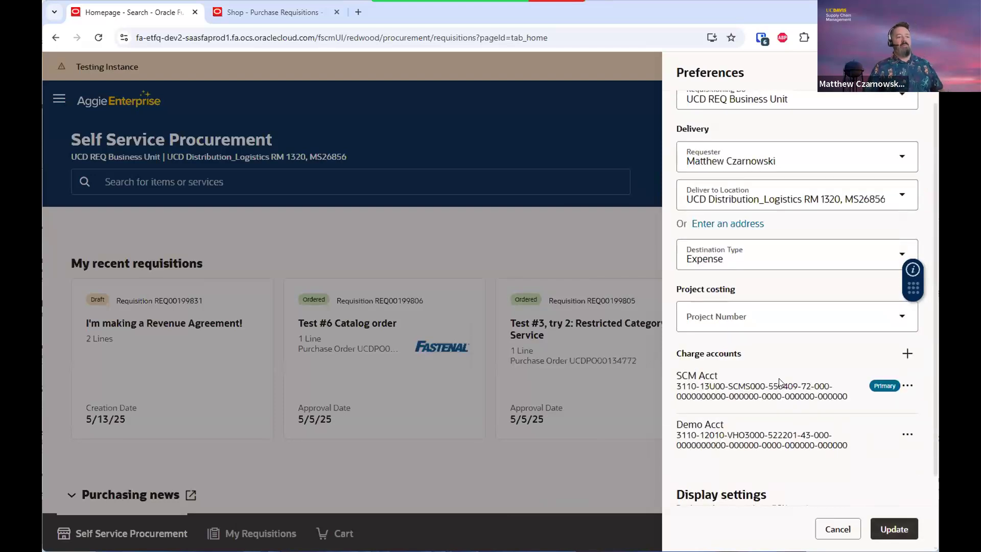
Save the preferences with Demo Acct and return to the home page's recent requisitions
{"action": "left_click", "coordinate": [888, 532]}
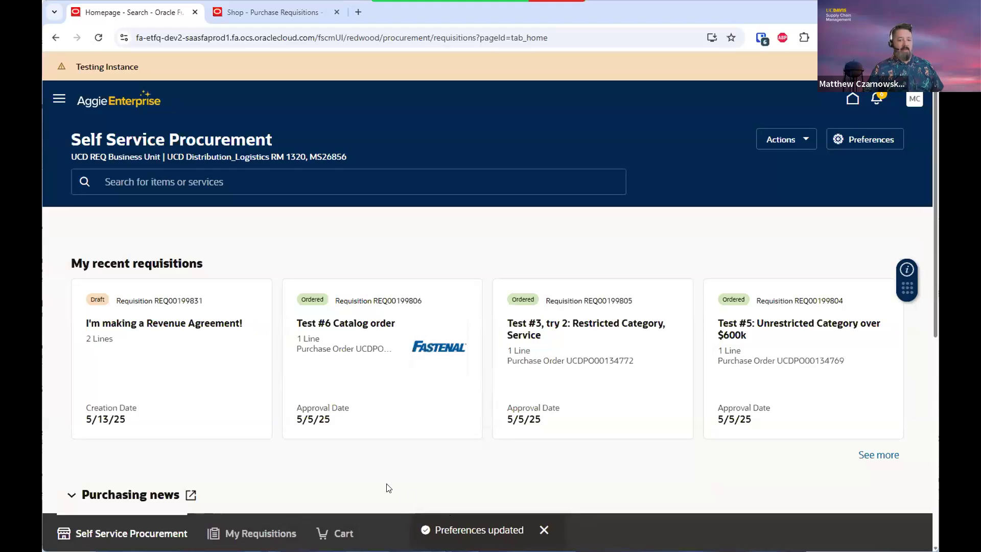
{"action": "scroll", "coordinate": [410, 417], "scroll_direction": "down", "scroll_amount": 1}
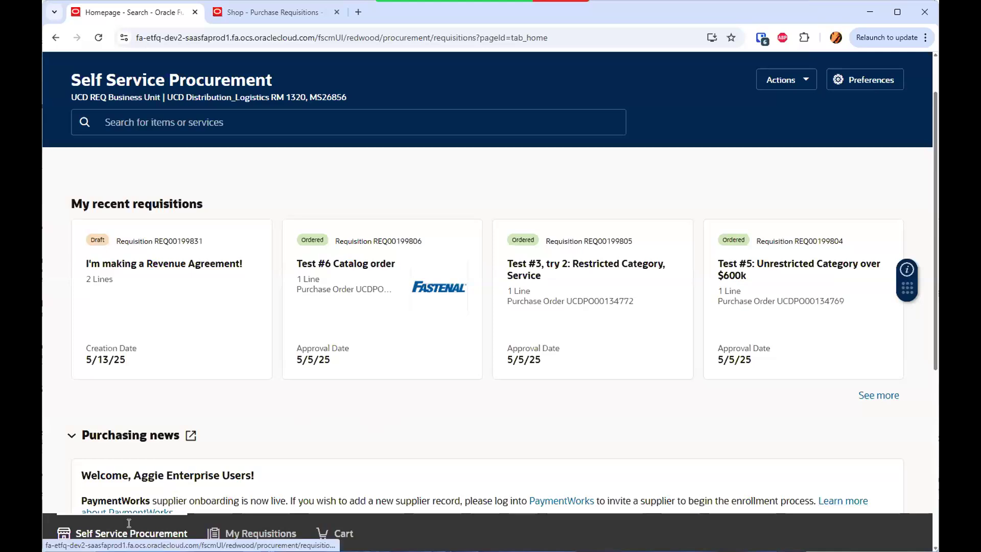
Open the Request Forms featured category listing 15 forms
{"action": "scroll", "coordinate": [184, 418], "scroll_direction": "down", "scroll_amount": 5}
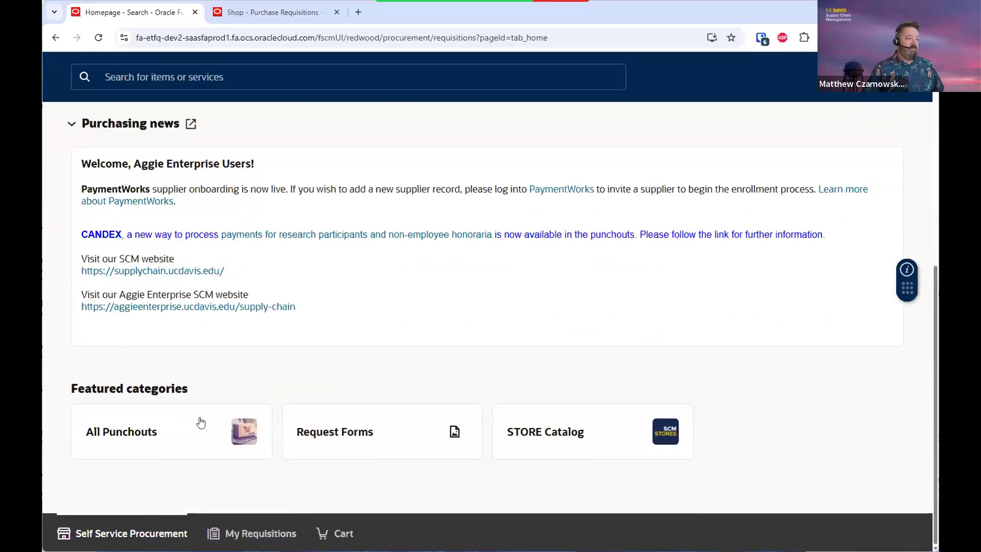
{"action": "left_click", "coordinate": [379, 437]}
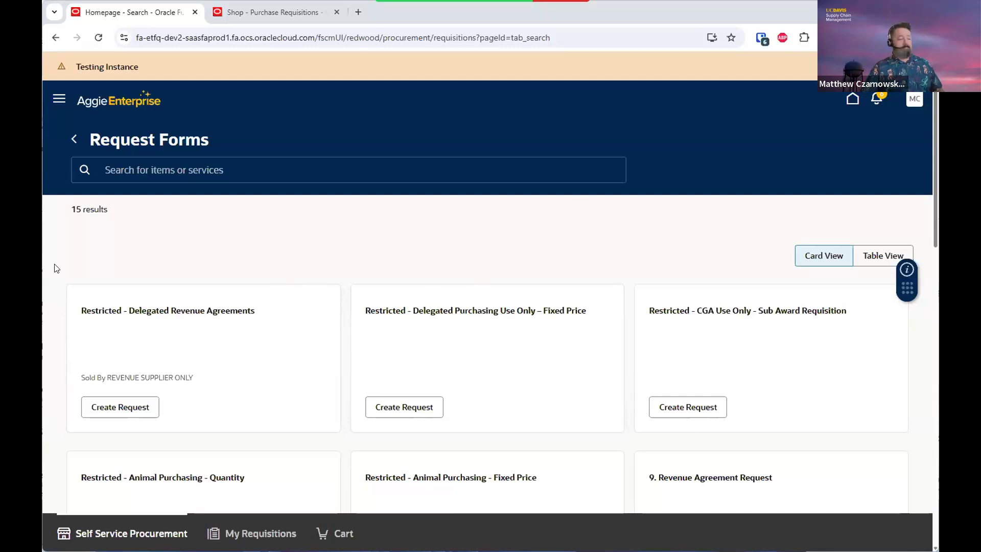
Create a request from the 1. QTY Based Requisition card in the Request Forms list
{"action": "scroll", "coordinate": [56, 268], "scroll_direction": "down", "scroll_amount": 1}
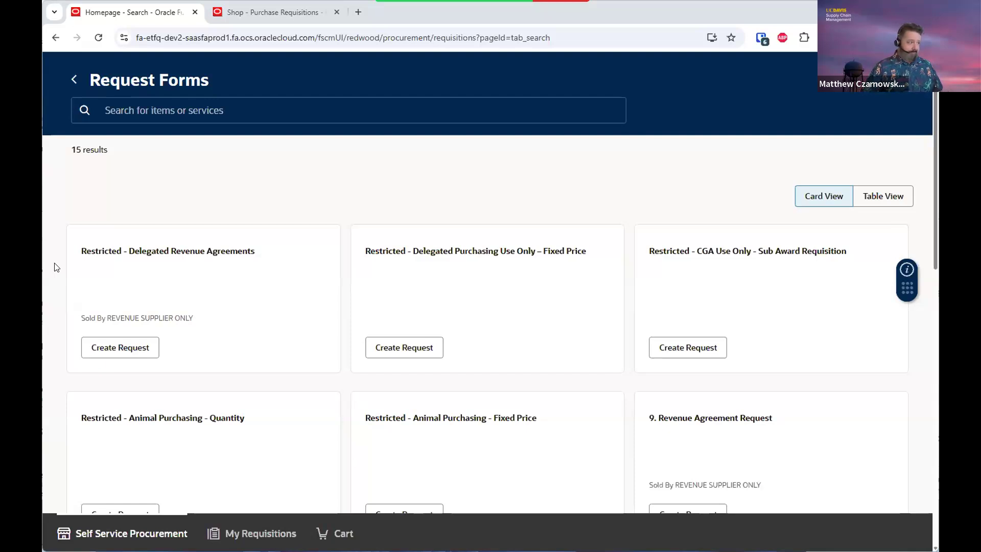
{"action": "scroll", "coordinate": [56, 267], "scroll_direction": "down", "scroll_amount": 10}
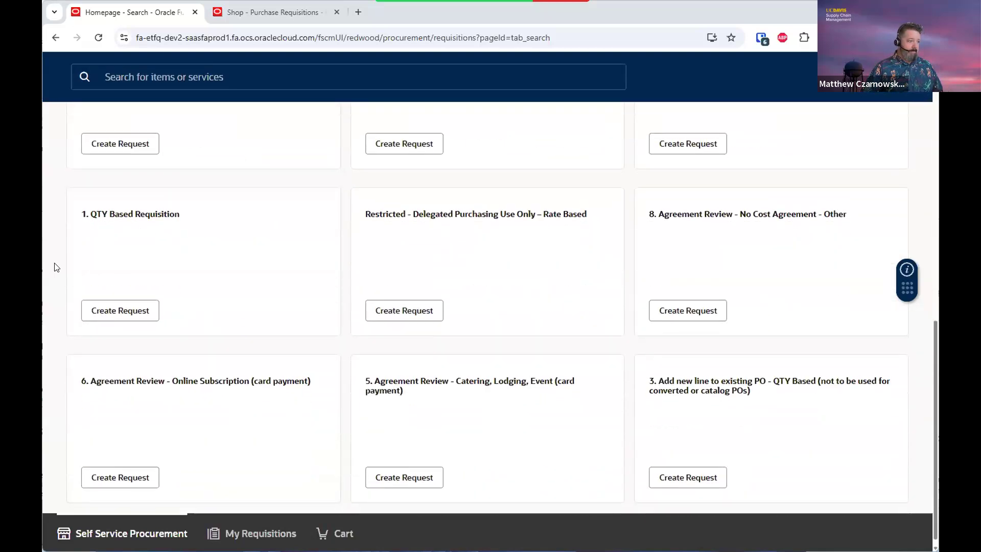
{"action": "scroll", "coordinate": [56, 268], "scroll_direction": "down", "scroll_amount": 1}
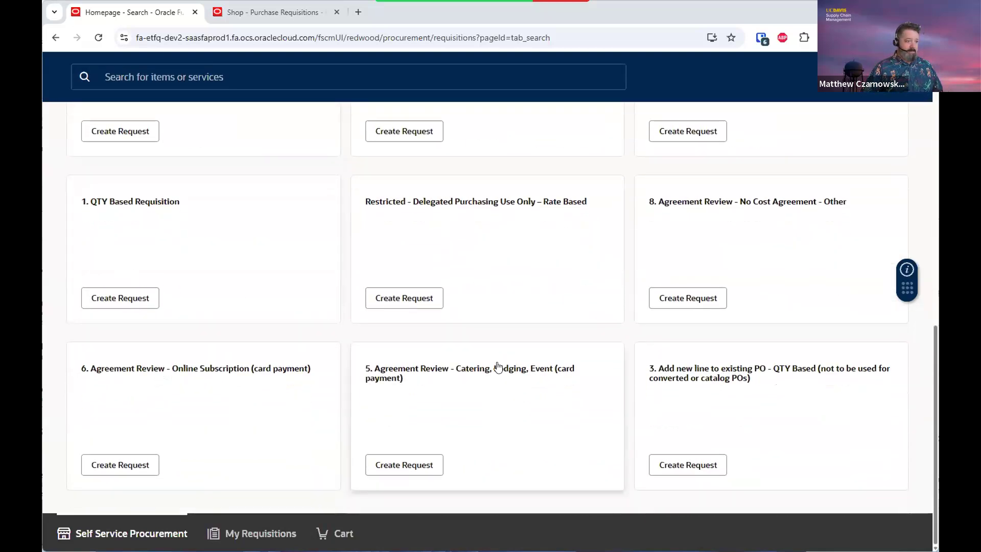
{"action": "scroll", "coordinate": [498, 367], "scroll_direction": "up", "scroll_amount": 2}
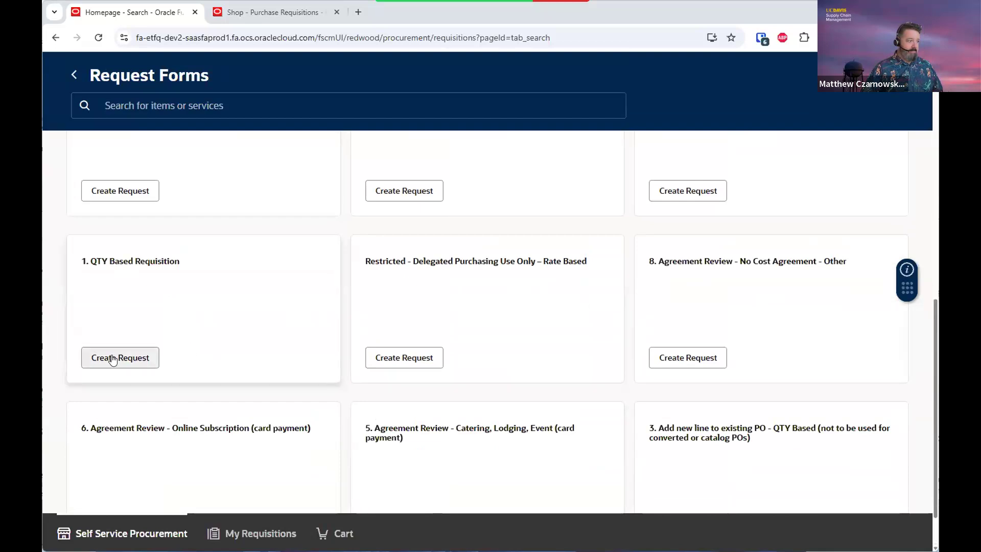
{"action": "left_click", "coordinate": [113, 359]}
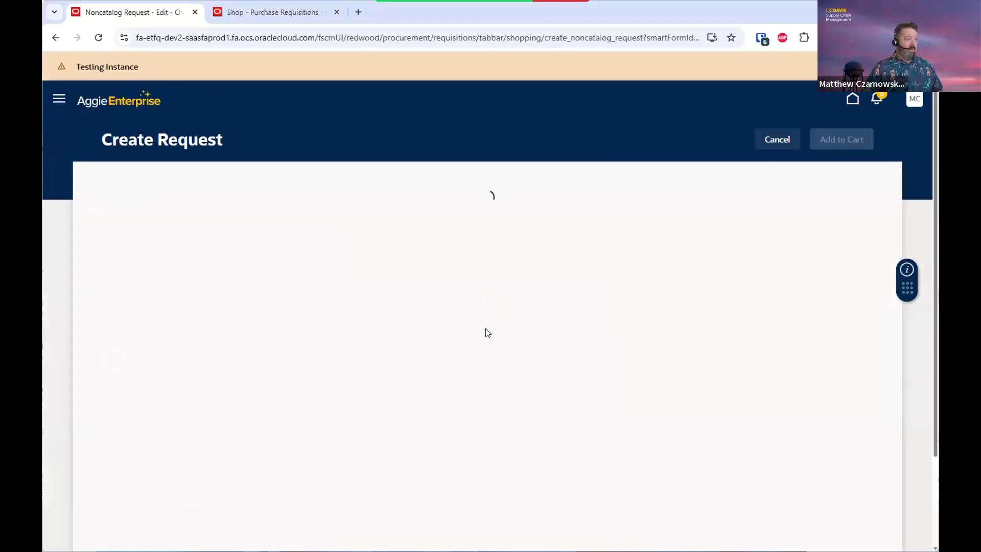
Describe the item as Birdhouses in the Laboratory accessories and supplies category
{"action": "left_click", "coordinate": [268, 265]}
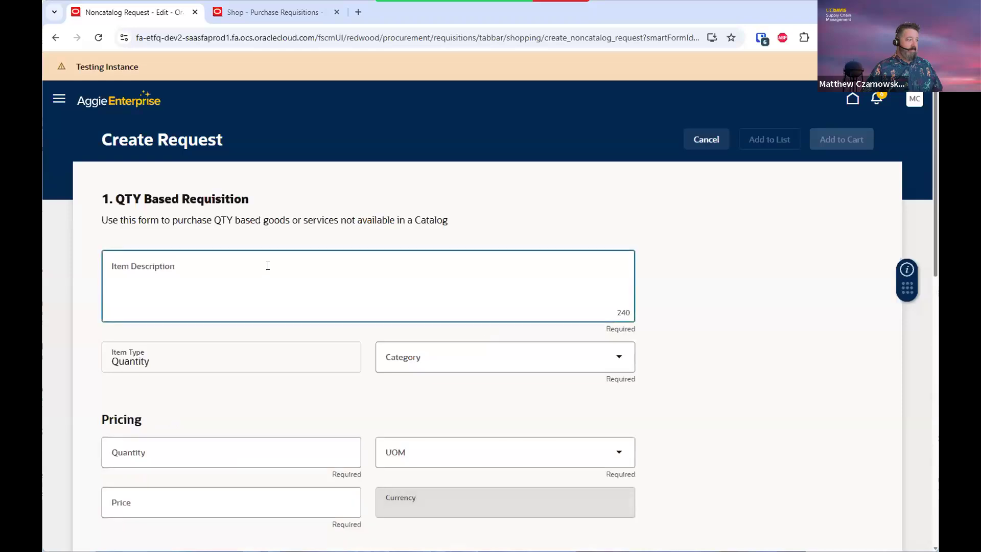
{"action": "type", "text": "Birdhouses"}
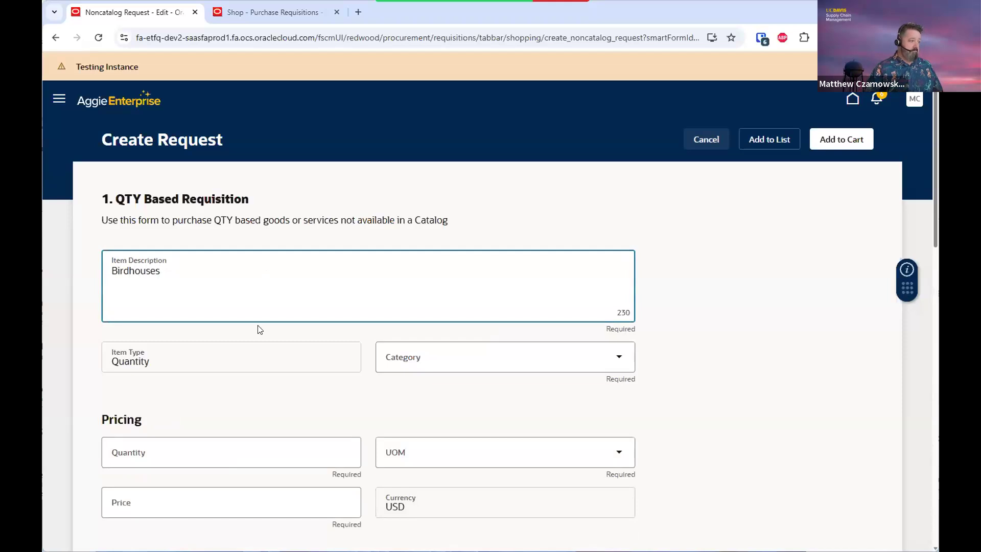
{"action": "left_click", "coordinate": [241, 361]}
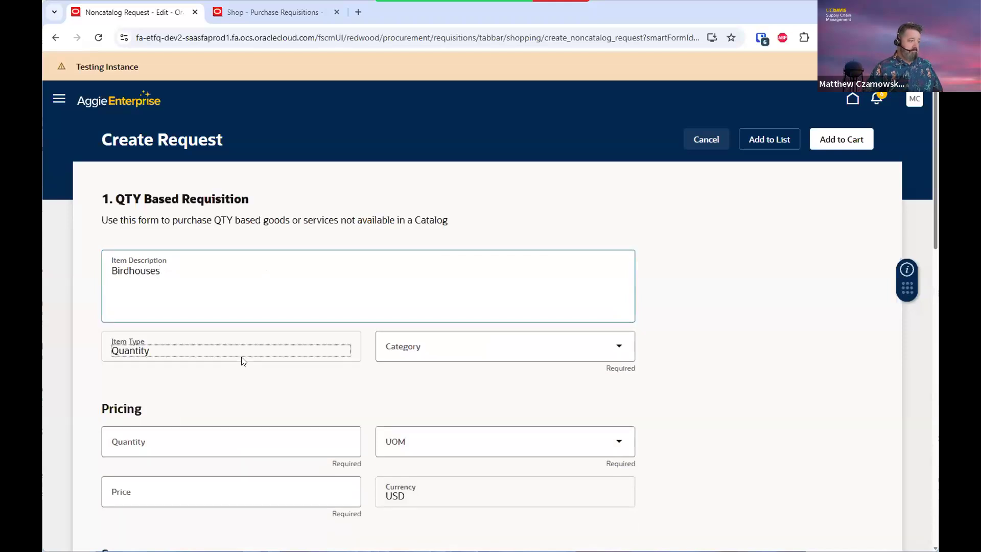
{"action": "left_click", "coordinate": [412, 348]}
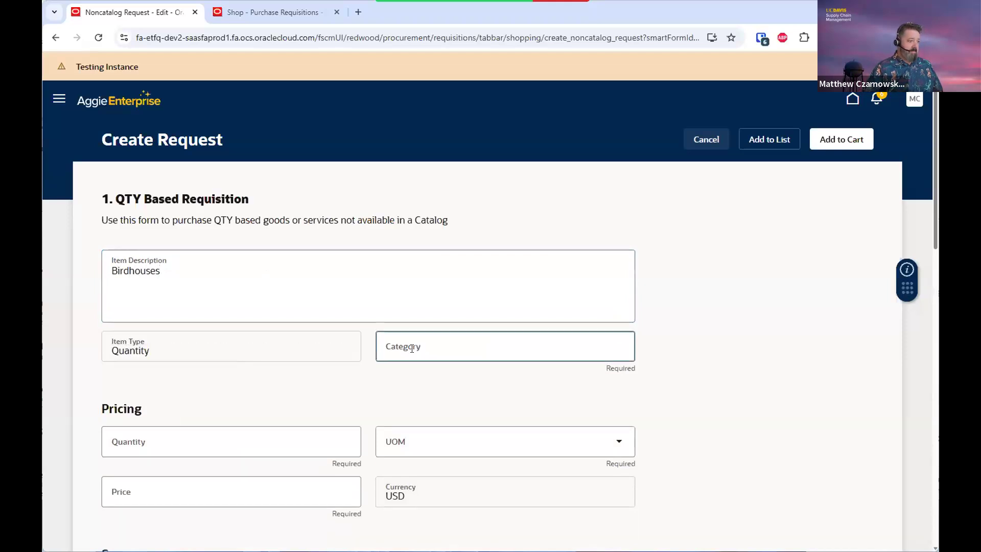
{"action": "type", "text": "ea"}
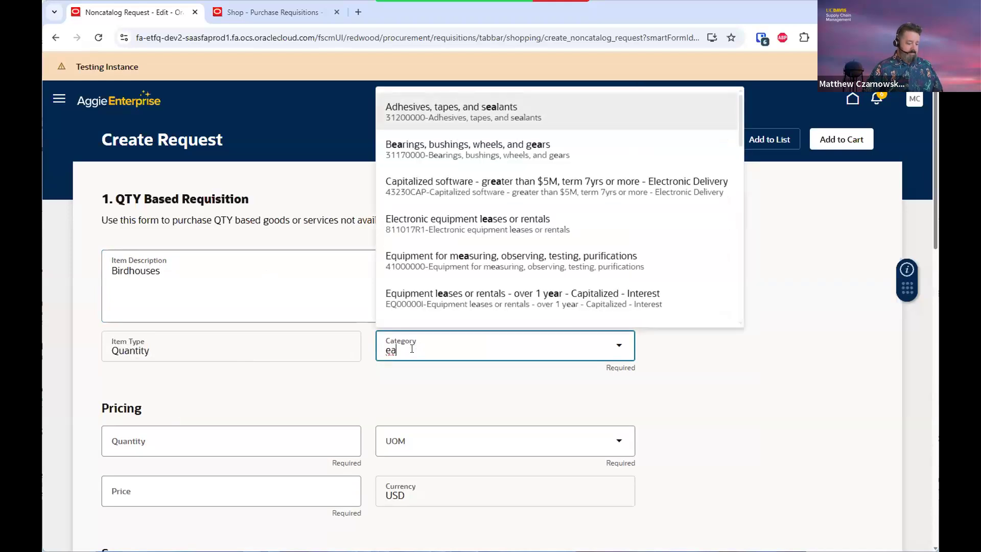
{"action": "key", "text": "BackSpace"}
{"action": "key", "text": "BackSpace"}
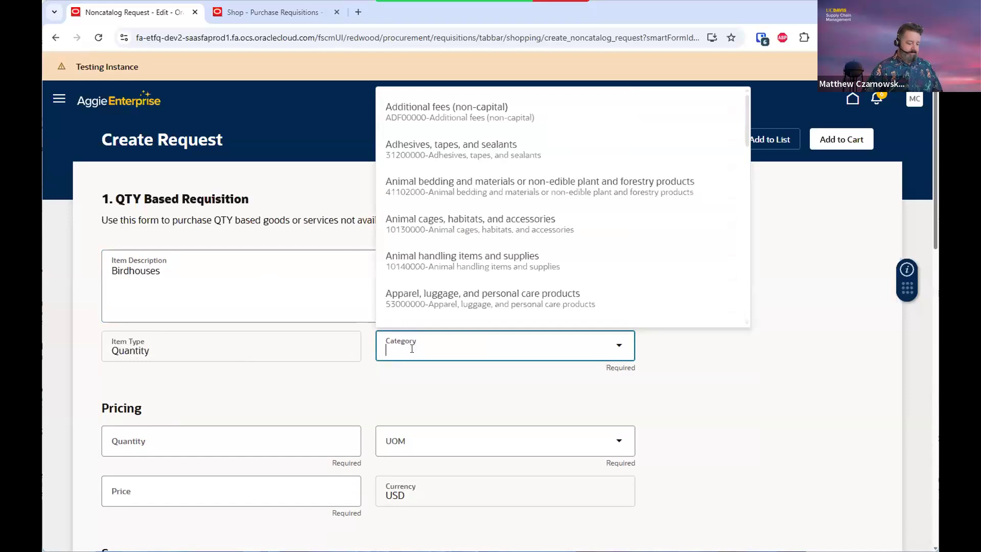
{"action": "type", "text": "lab"}
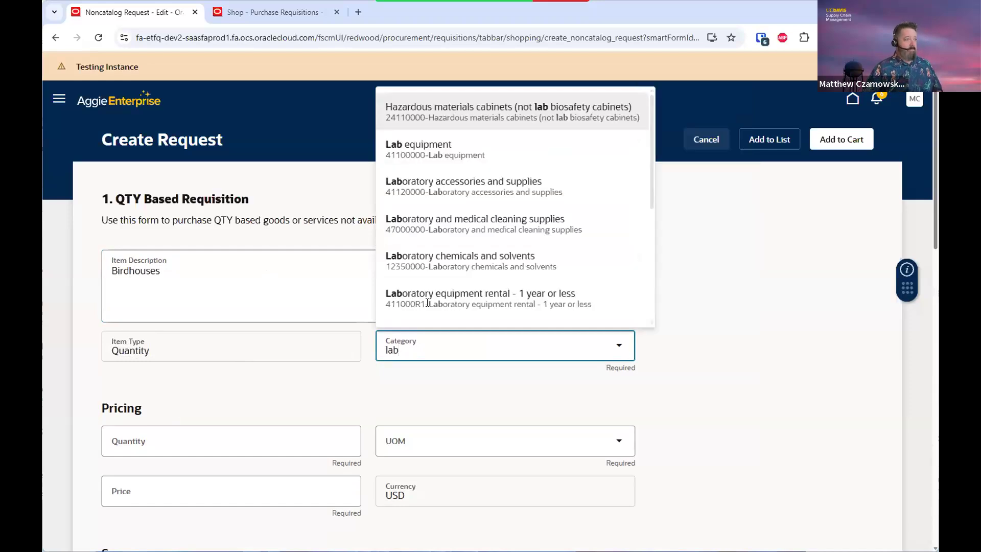
{"action": "left_click", "coordinate": [426, 182]}
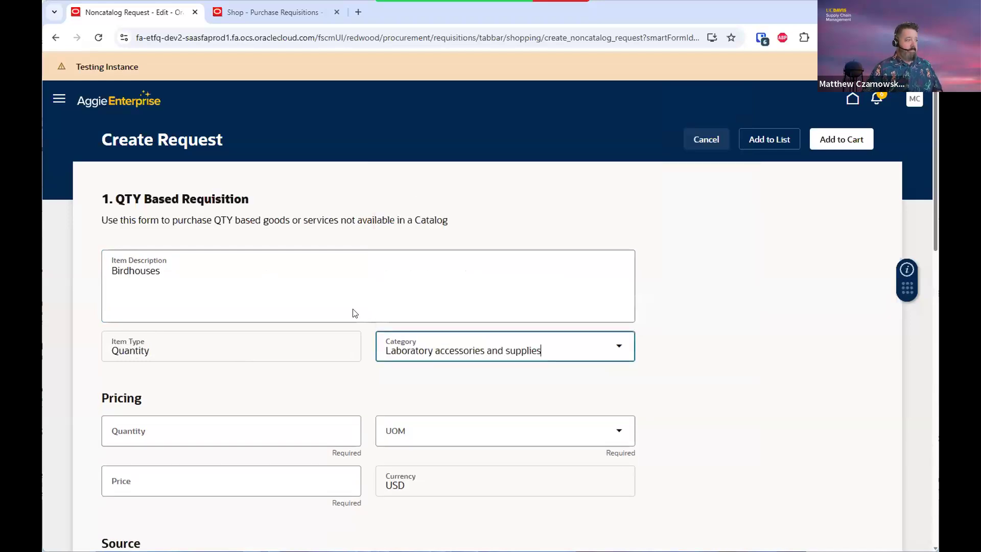
{"action": "left_click", "coordinate": [206, 349]}
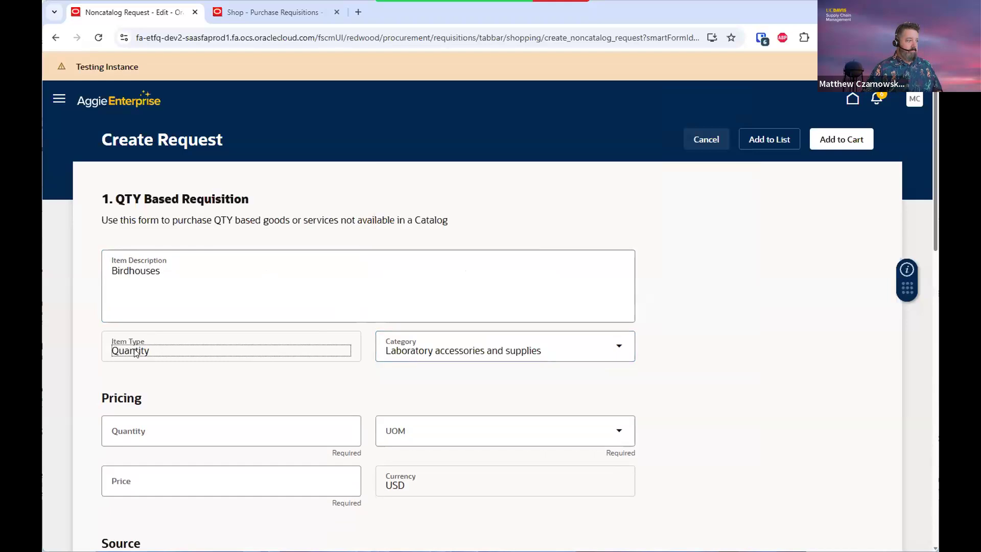
{"action": "left_click", "coordinate": [159, 430]}
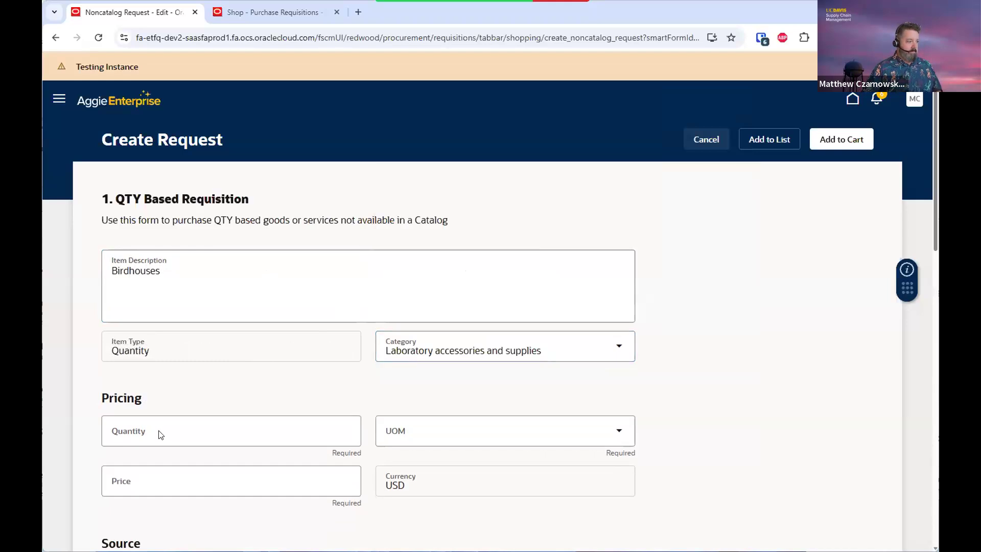
Order a quantity of 25 Each at a $15.00 unit price
{"action": "left_click", "coordinate": [129, 432]}
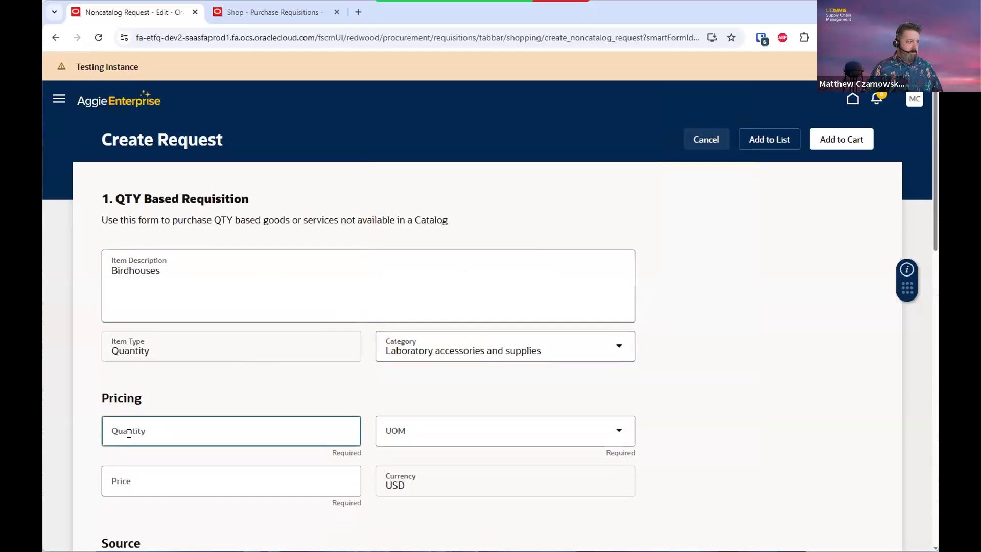
{"action": "type", "text": "25"}
{"action": "left_click", "coordinate": [418, 426]}
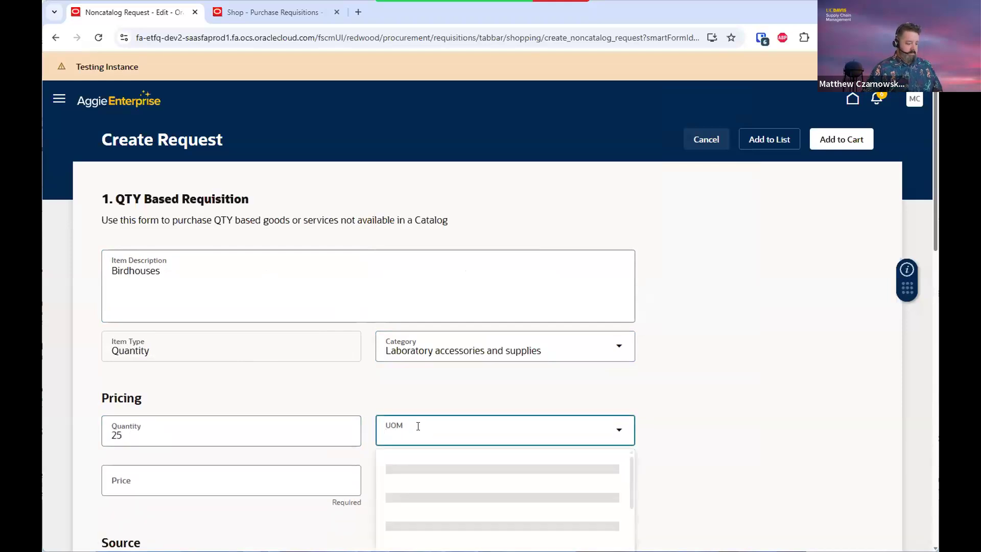
{"action": "type", "text": "ea"}
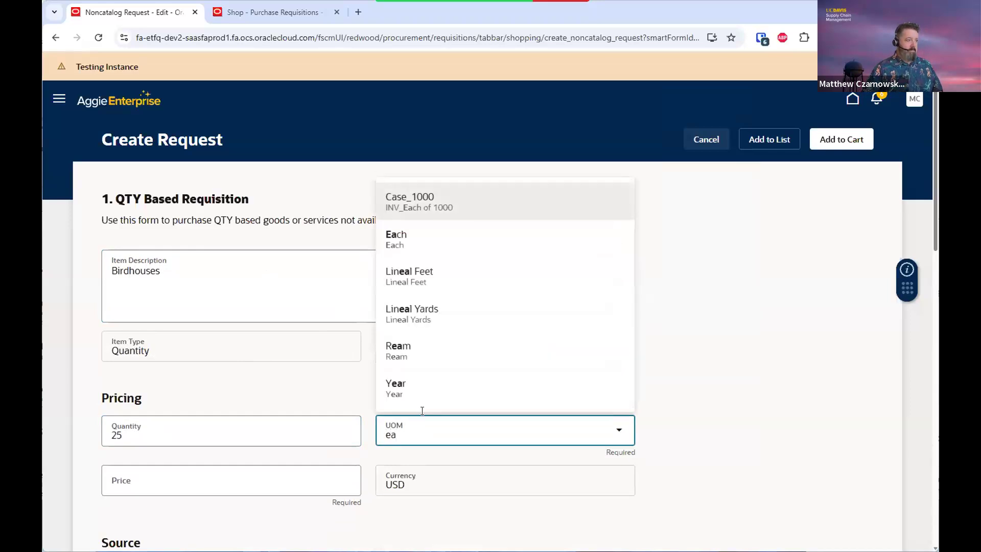
{"action": "left_click", "coordinate": [422, 240]}
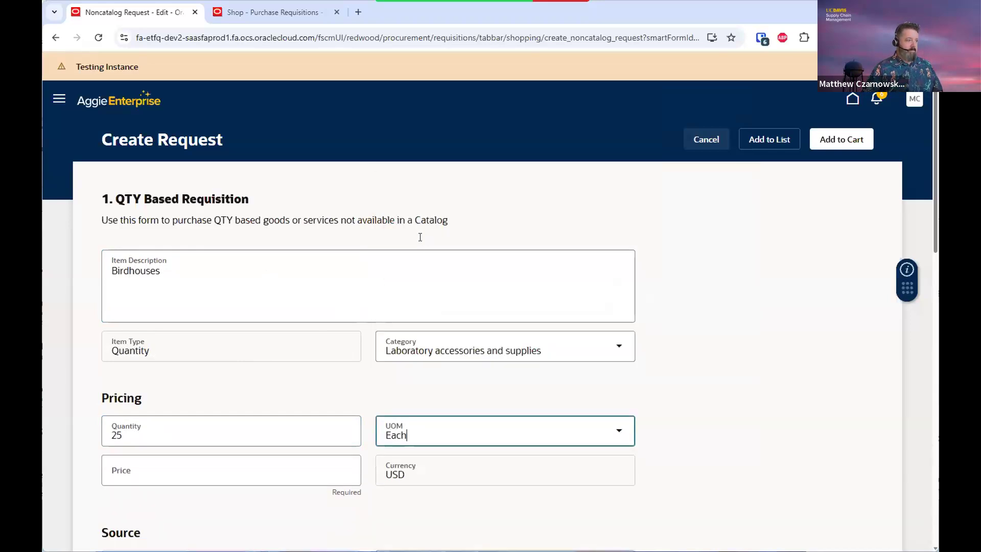
{"action": "left_click", "coordinate": [218, 477]}
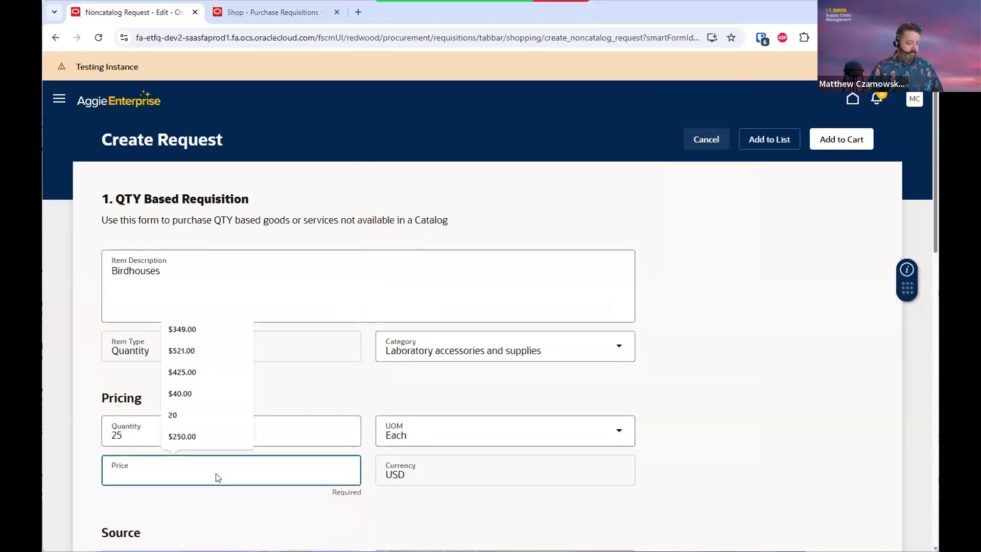
{"action": "type", "text": "15"}
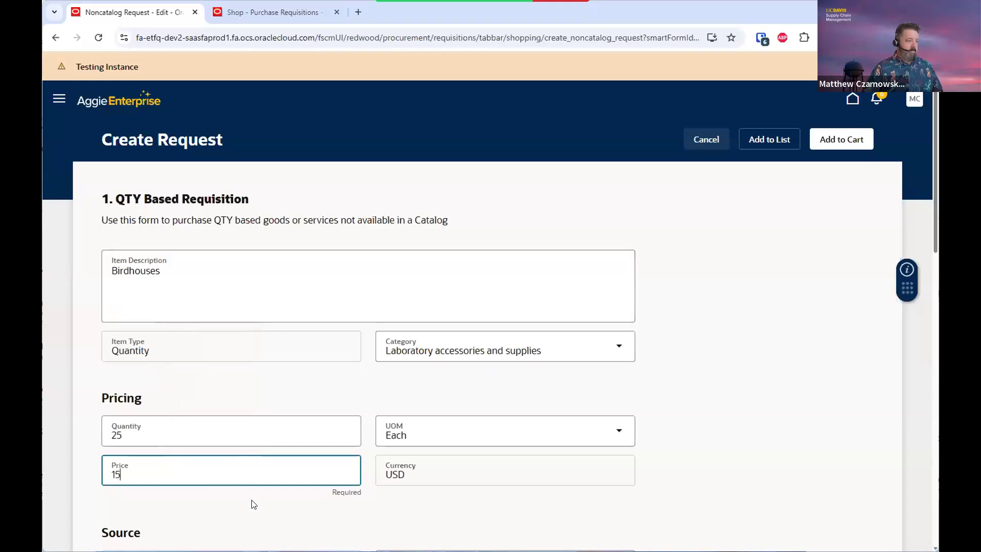
{"action": "left_click", "coordinate": [495, 415]}
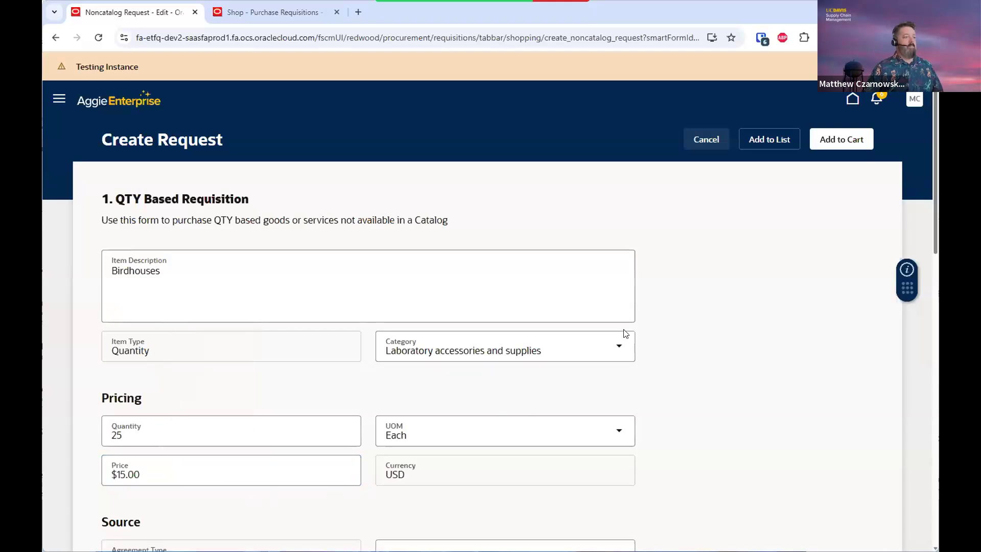
Set the supplier to GENESEE SCIENTIFIC CORPORATION with supplier site DF PUR-3
{"action": "scroll", "coordinate": [707, 326], "scroll_direction": "down", "scroll_amount": 3}
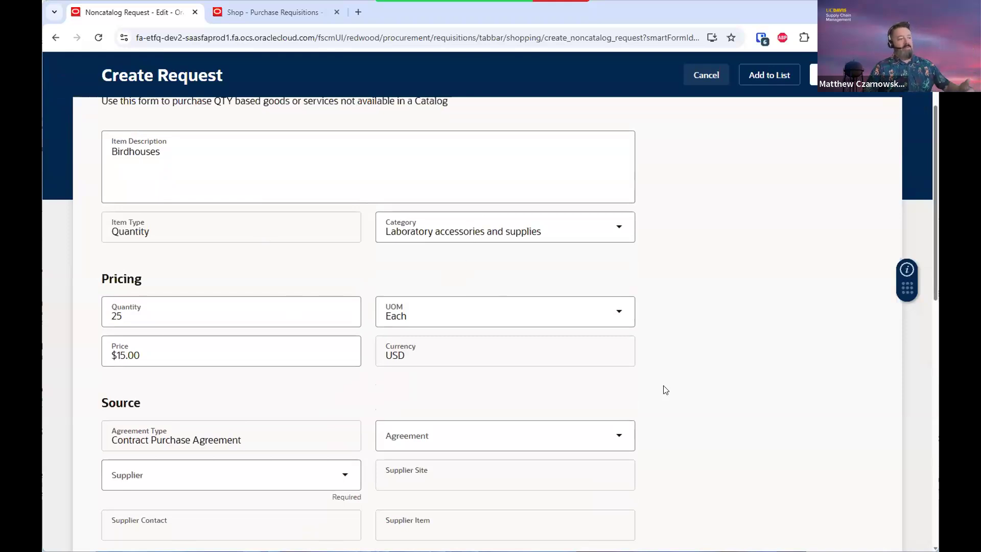
{"action": "scroll", "coordinate": [666, 390], "scroll_direction": "down", "scroll_amount": 2}
{"action": "scroll", "coordinate": [666, 390], "scroll_direction": "down", "scroll_amount": 1}
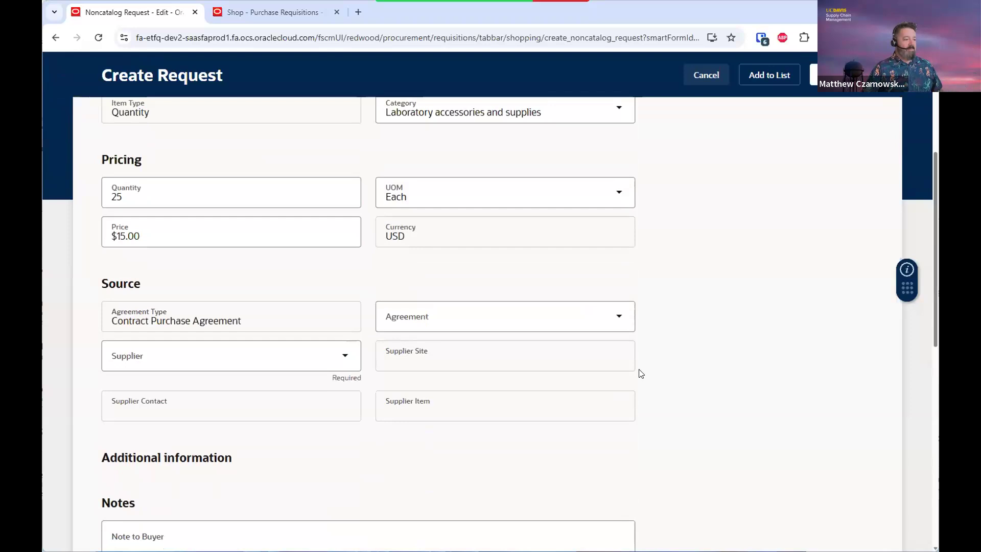
{"action": "left_click", "coordinate": [251, 360]}
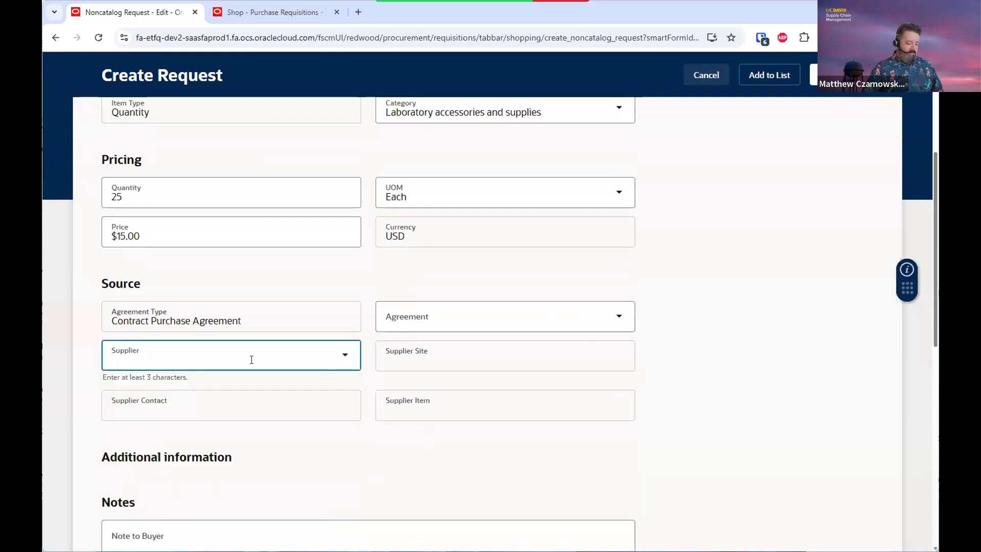
{"action": "type", "text": "genes"}
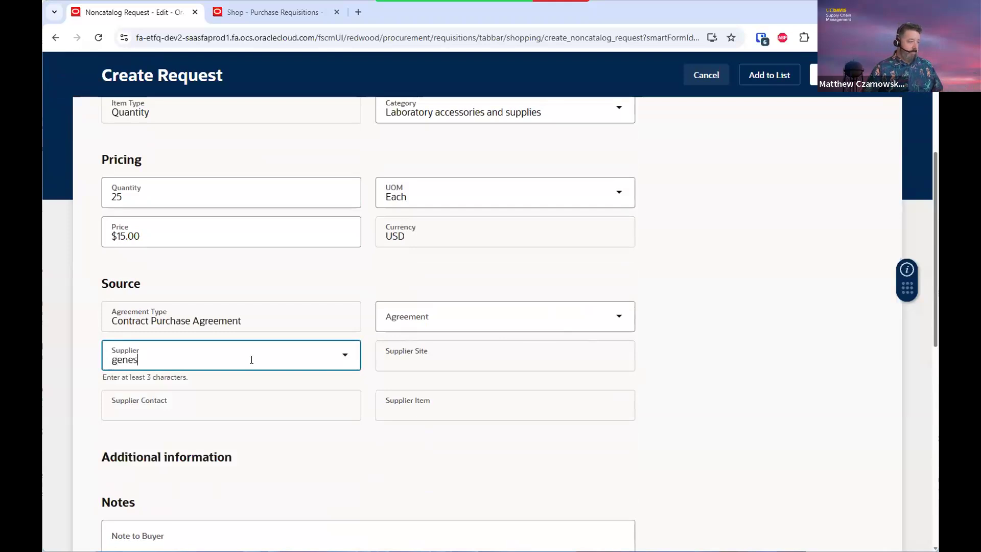
{"action": "left_click", "coordinate": [245, 118]}
{"action": "left_click", "coordinate": [503, 360]}
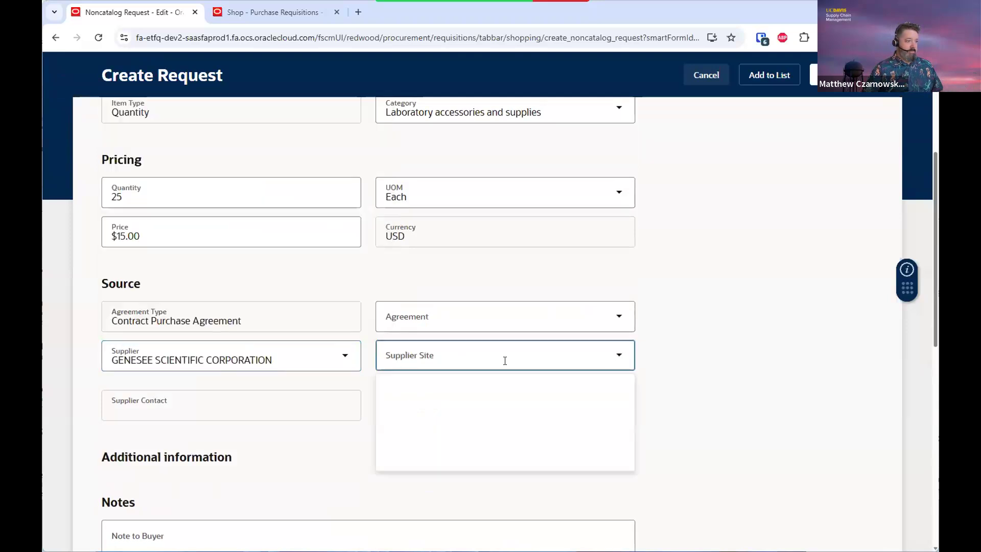
{"action": "left_click", "coordinate": [501, 397]}
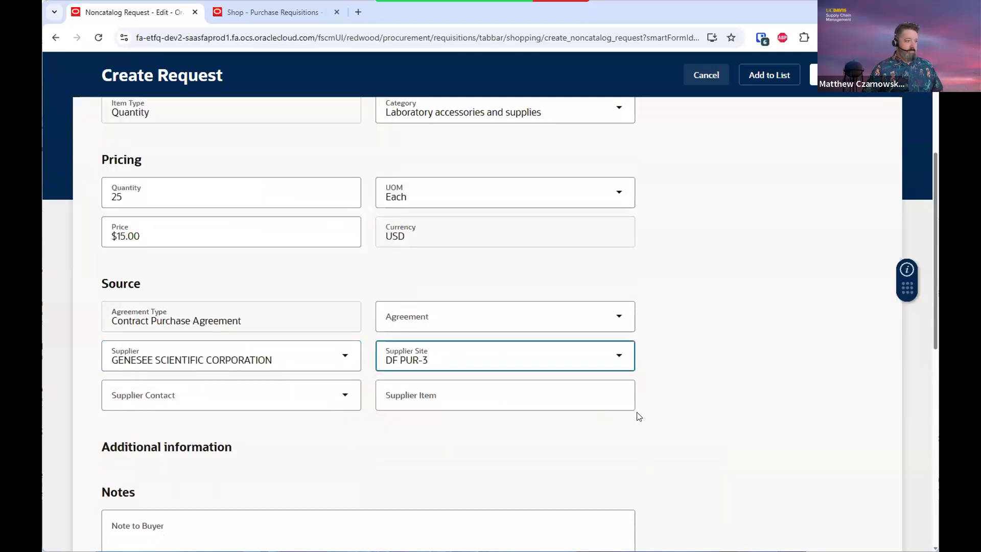
{"action": "scroll", "coordinate": [678, 406], "scroll_direction": "down", "scroll_amount": 7}
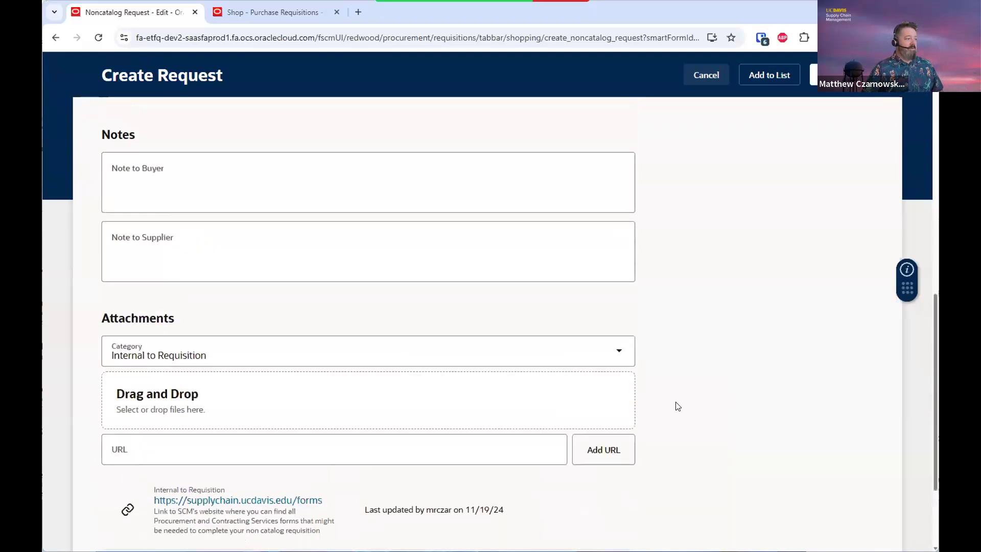
{"action": "scroll", "coordinate": [677, 406], "scroll_direction": "down", "scroll_amount": 3}
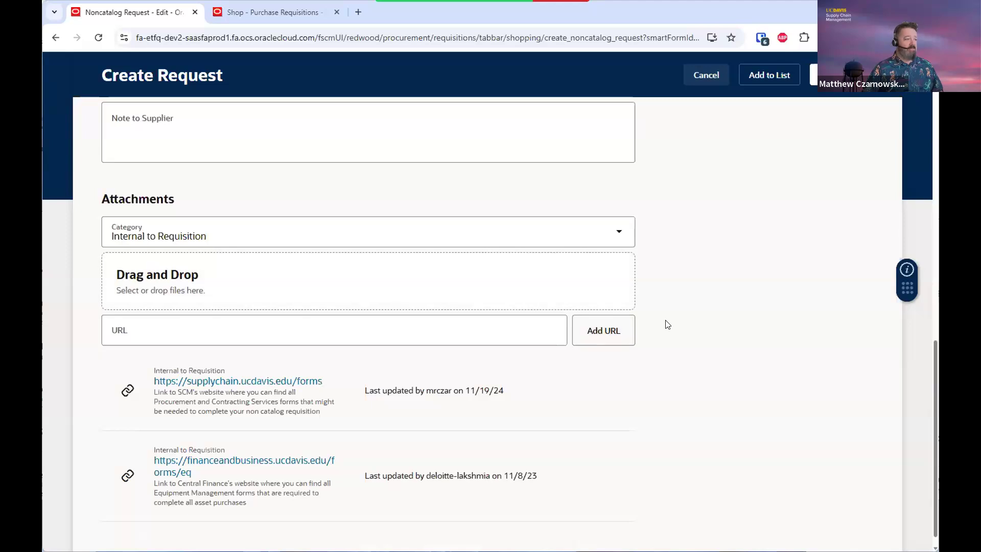
{"action": "scroll", "coordinate": [668, 324], "scroll_direction": "down", "scroll_amount": 1}
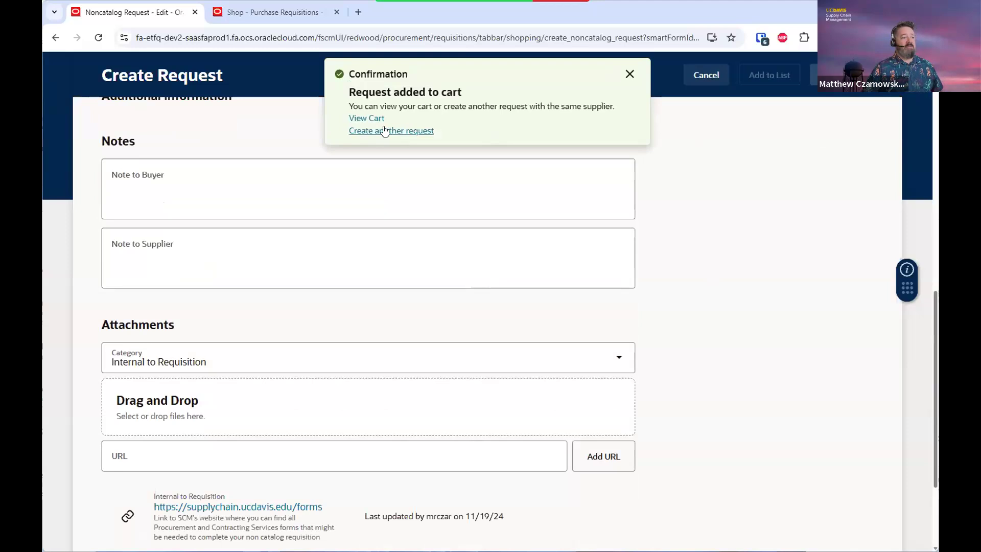
Enter Genome kit as the item in the Laboratory accessories and supplies category
{"action": "scroll", "coordinate": [387, 130], "scroll_direction": "up", "scroll_amount": 4}
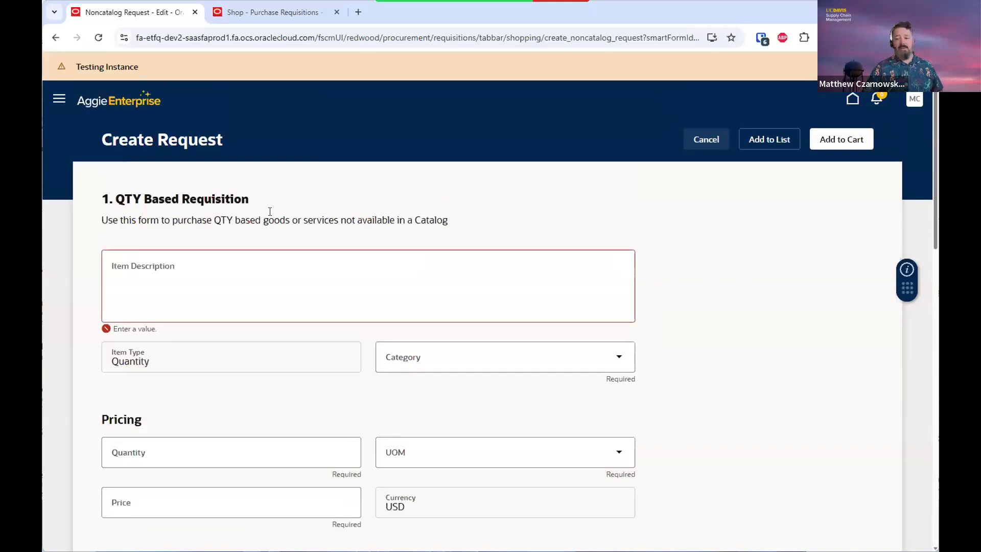
{"action": "scroll", "coordinate": [665, 285], "scroll_direction": "down", "scroll_amount": 5}
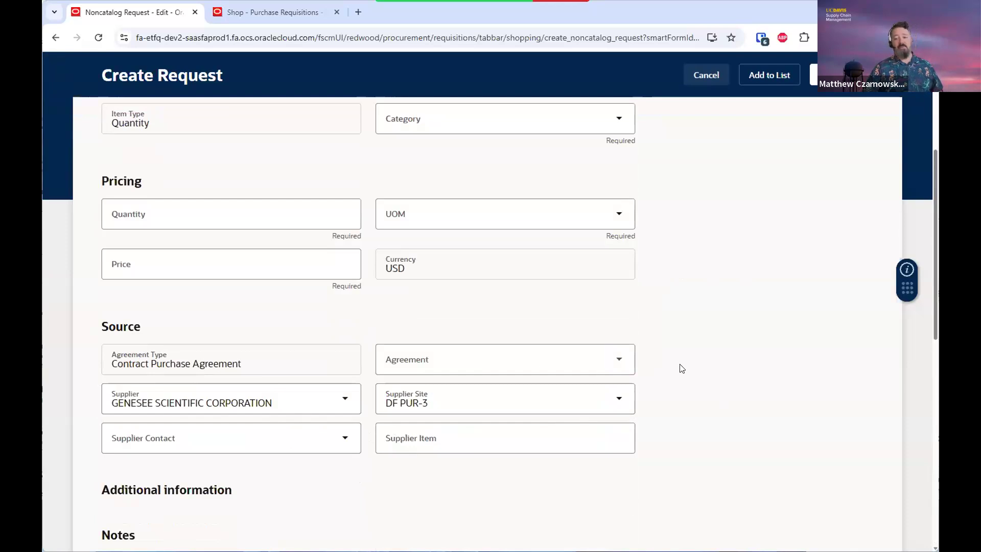
{"action": "scroll", "coordinate": [714, 368], "scroll_direction": "down", "scroll_amount": 2}
{"action": "scroll", "coordinate": [717, 369], "scroll_direction": "up", "scroll_amount": 7}
{"action": "scroll", "coordinate": [717, 369], "scroll_direction": "down", "scroll_amount": 3}
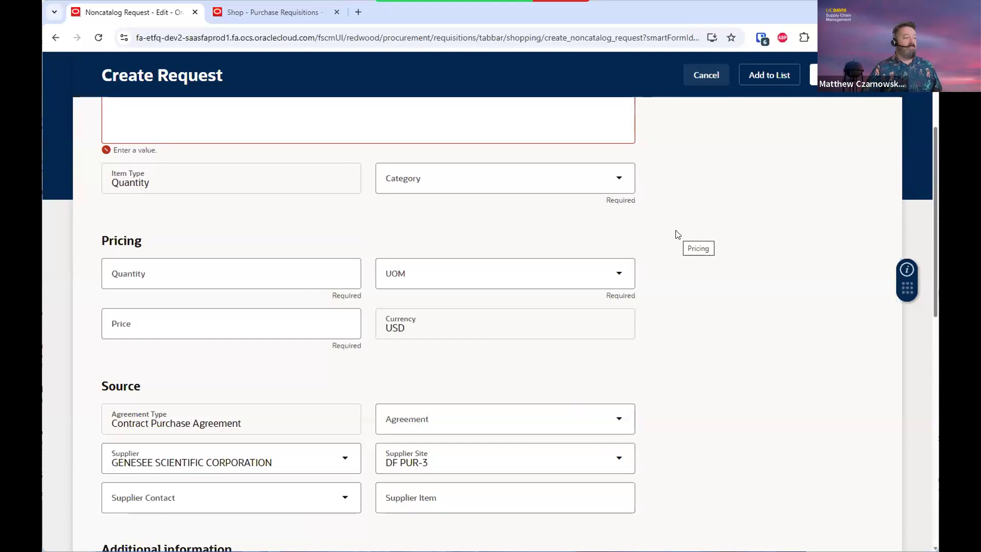
{"action": "scroll", "coordinate": [270, 211], "scroll_direction": "up", "scroll_amount": 3}
{"action": "left_click", "coordinate": [270, 211]}
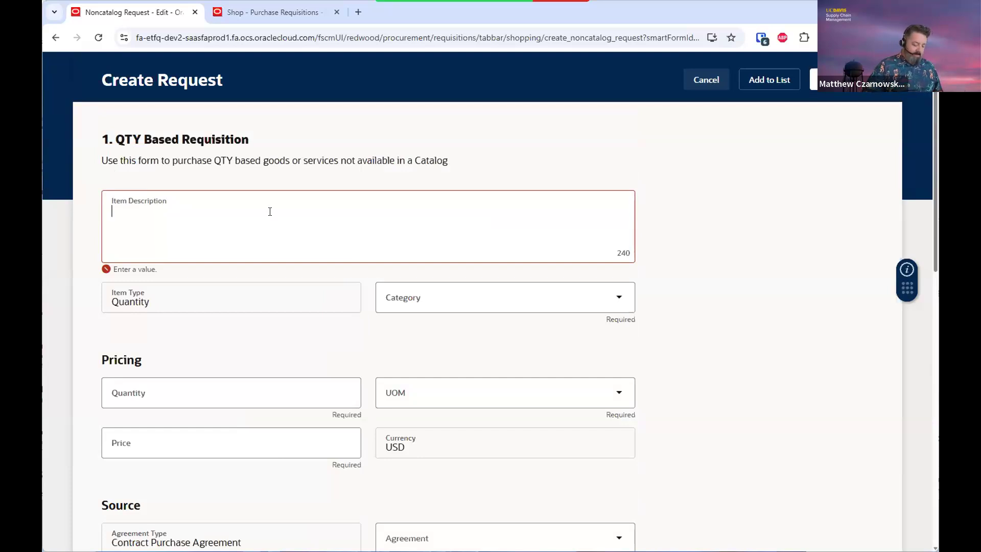
{"action": "type", "text": "Genome kit"}
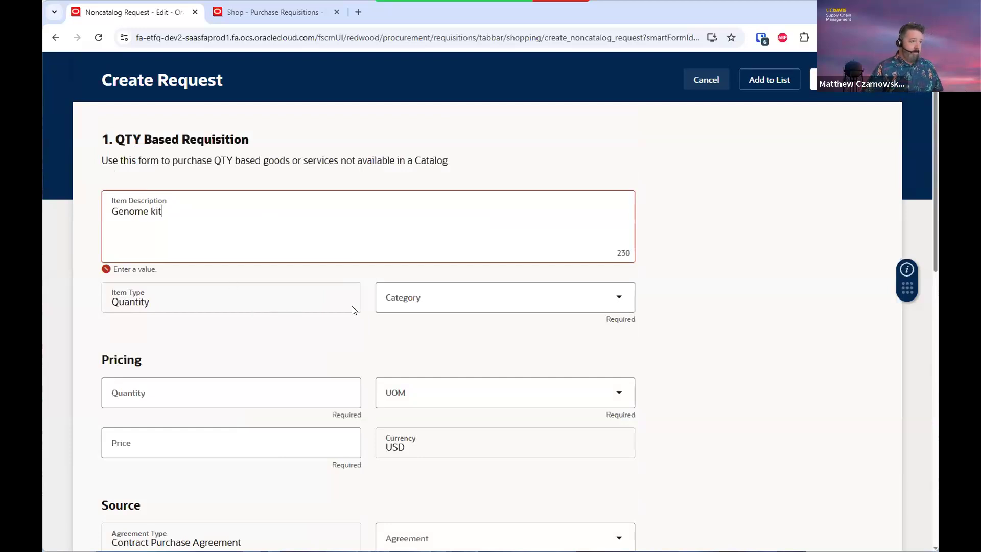
{"action": "left_click", "coordinate": [419, 305]}
{"action": "type", "text": "lab"}
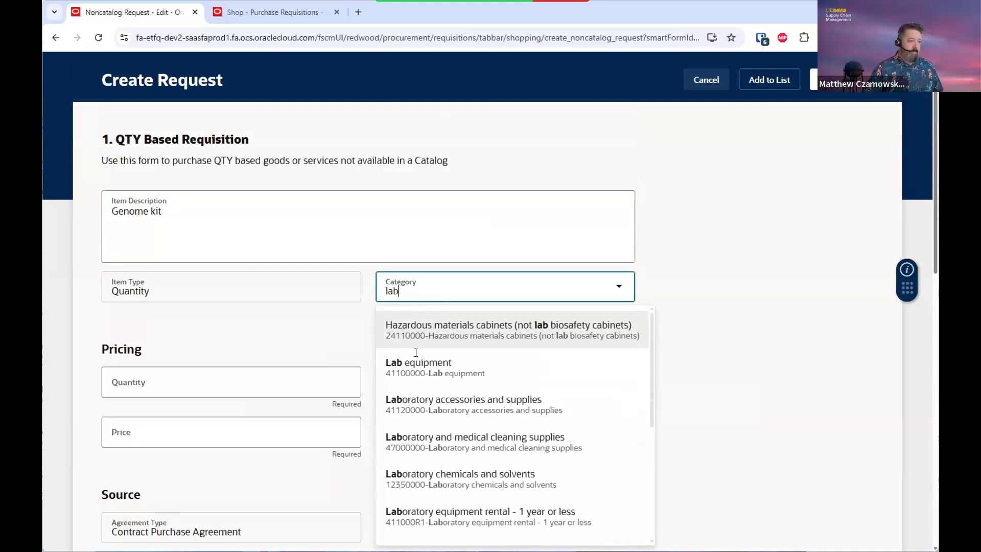
{"action": "left_click", "coordinate": [409, 403]}
Order a quantity of 10 Each at a $175.00 unit price
{"action": "left_click", "coordinate": [249, 374]}
{"action": "type", "text": "10"}
{"action": "left_click", "coordinate": [410, 371]}
{"action": "type", "text": "ea"}
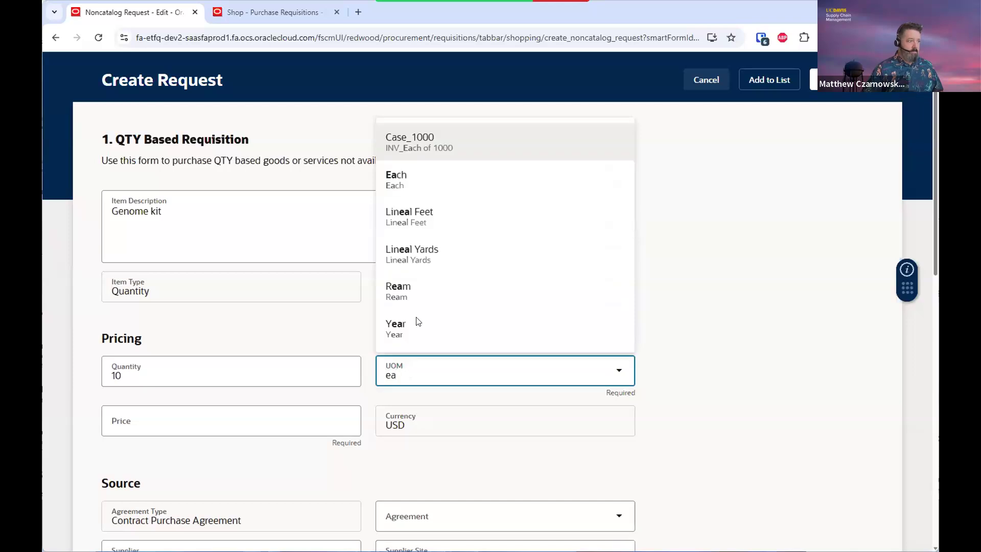
{"action": "left_click", "coordinate": [404, 180]}
{"action": "left_click", "coordinate": [238, 412]}
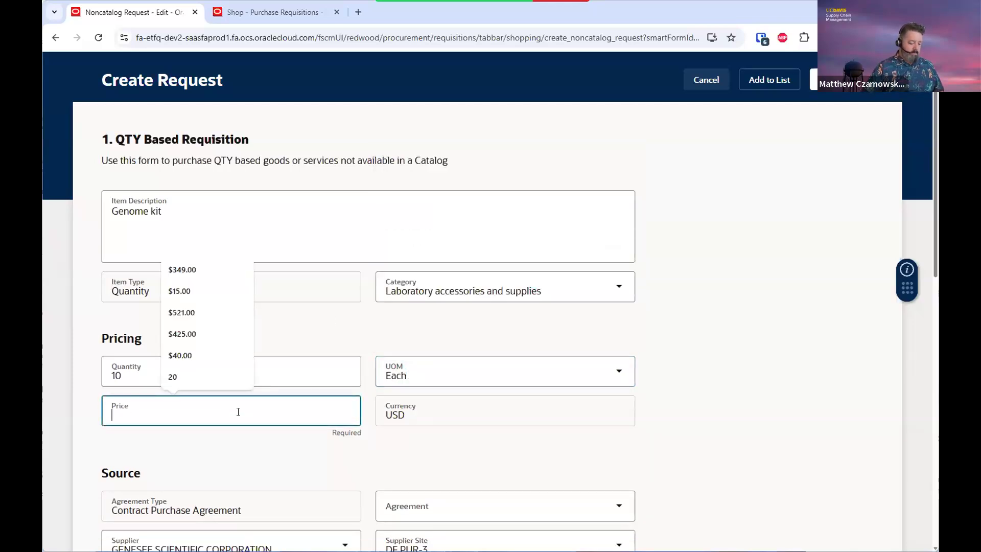
{"action": "type", "text": "175"}
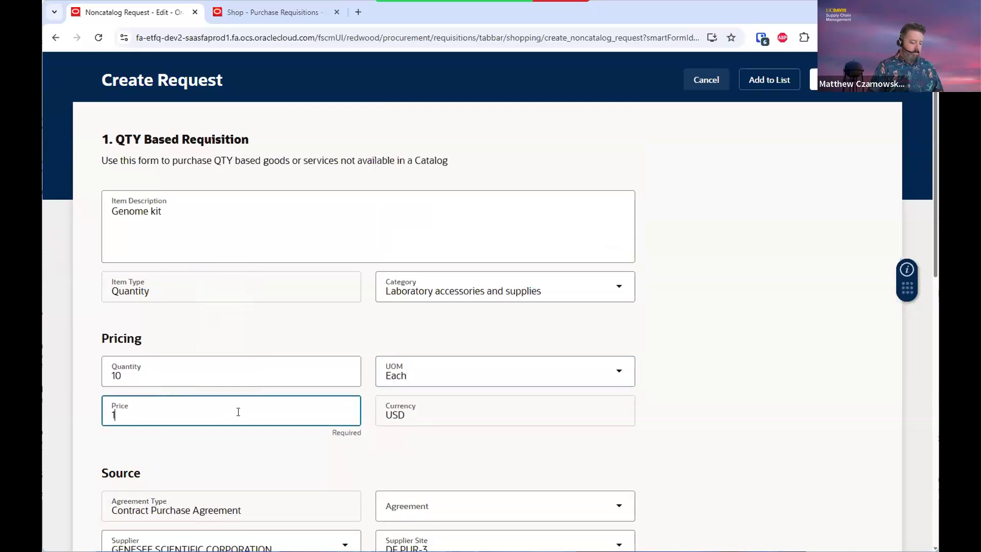
{"action": "left_click", "coordinate": [351, 446]}
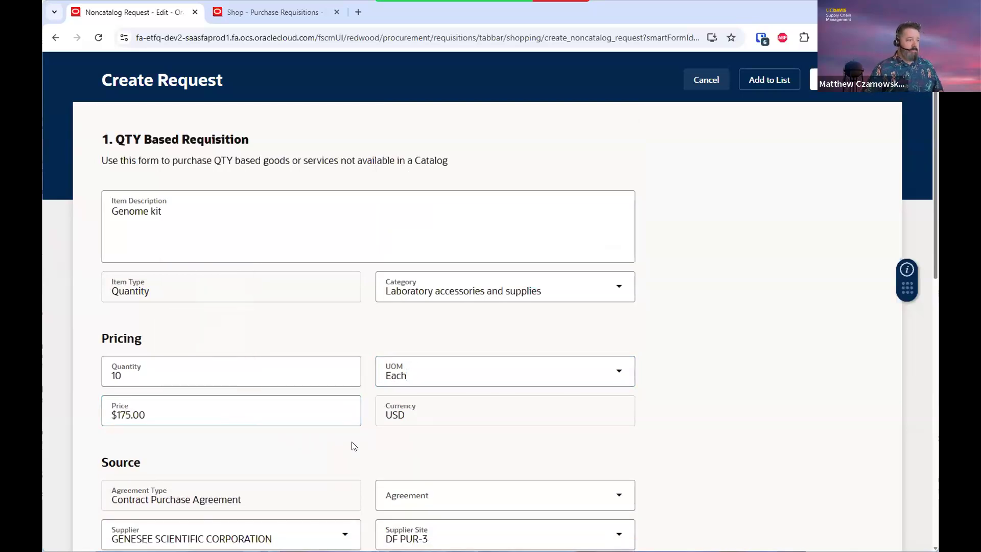
Add the Genome kit request to the cart and go to the cart
{"action": "scroll", "coordinate": [465, 510], "scroll_direction": "down", "scroll_amount": 5}
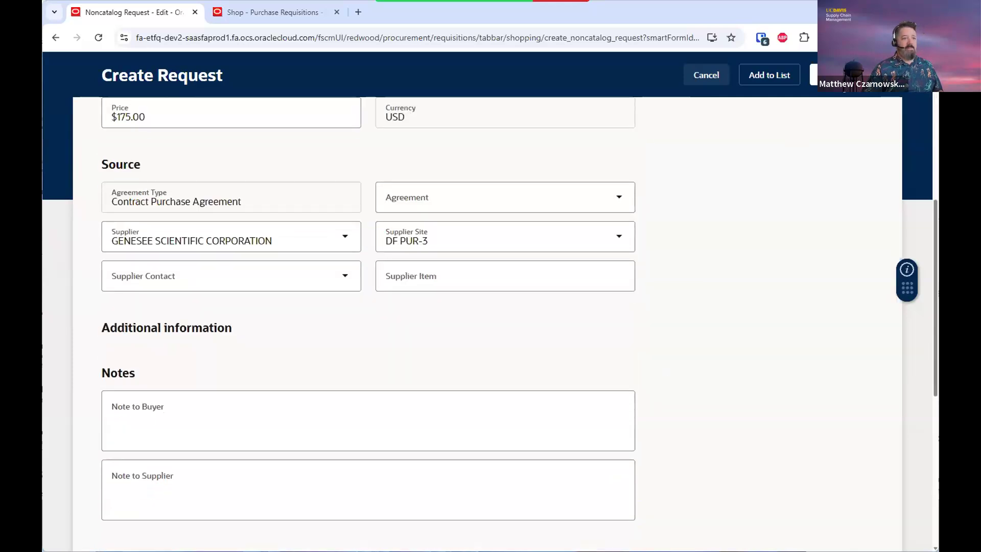
{"action": "left_click", "coordinate": [839, 75]}
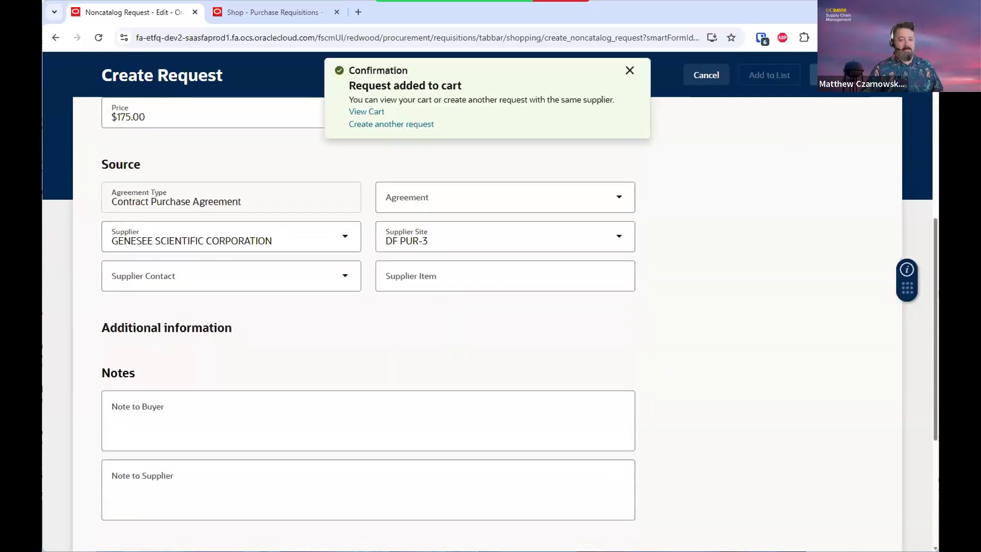
{"action": "left_click", "coordinate": [363, 118]}
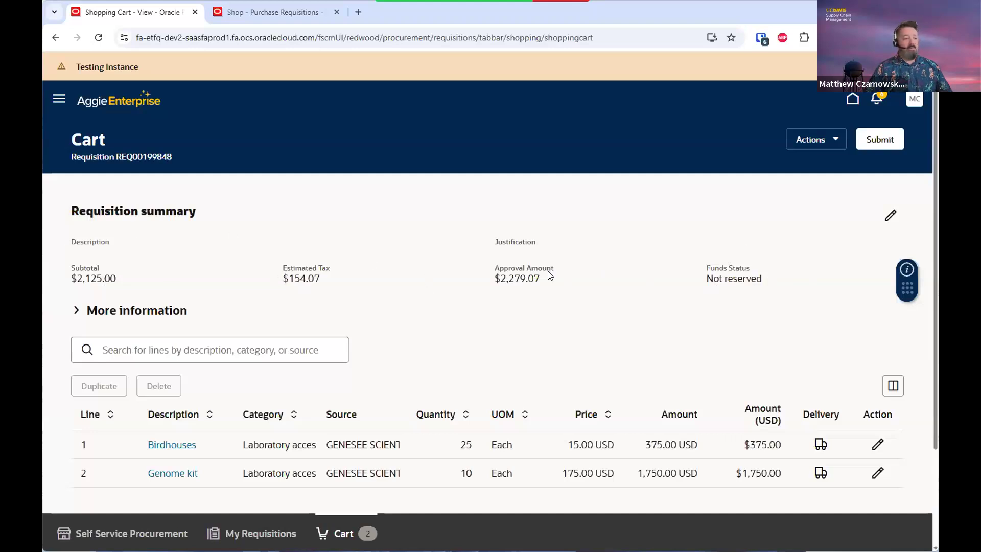
Confirm the Birdhouses line at quantity 25 and open its delivery and billing details
{"action": "scroll", "coordinate": [550, 276], "scroll_direction": "down", "scroll_amount": 3}
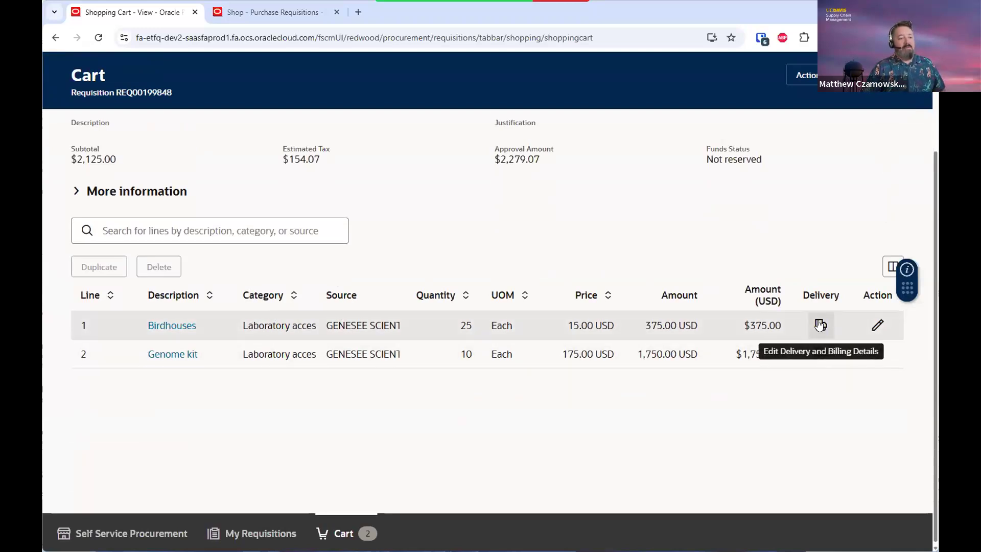
{"action": "left_click", "coordinate": [702, 326]}
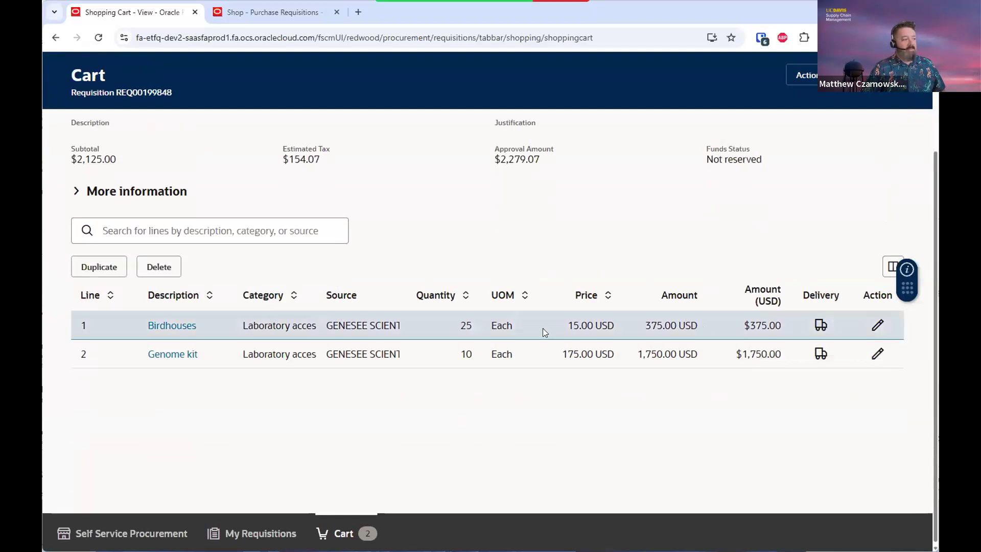
{"action": "left_click", "coordinate": [877, 327]}
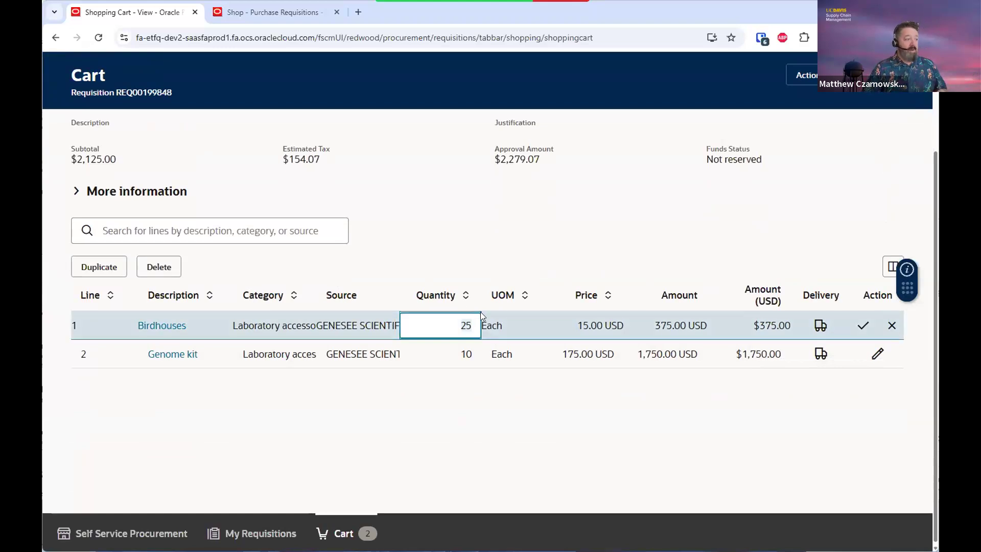
{"action": "left_click", "coordinate": [863, 327]}
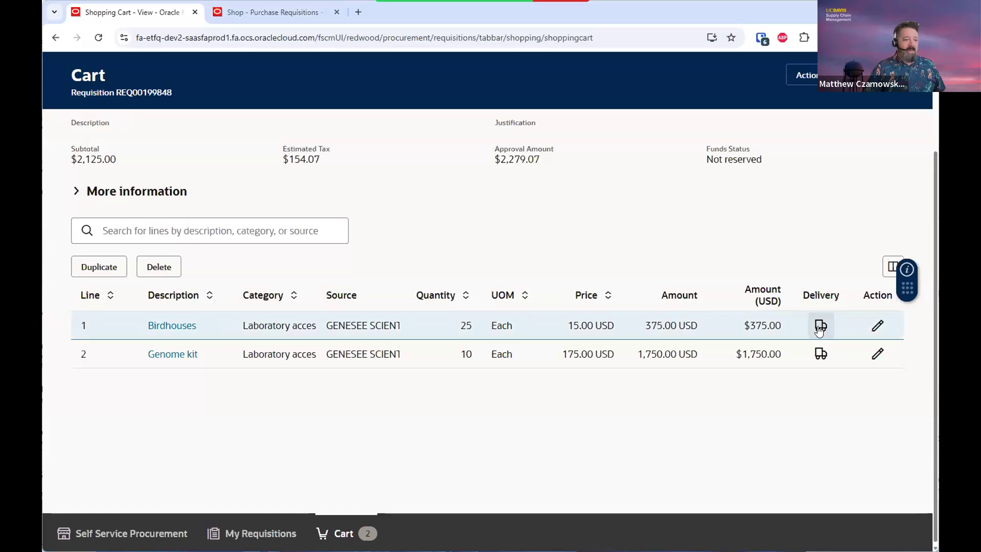
{"action": "left_click", "coordinate": [820, 328]}
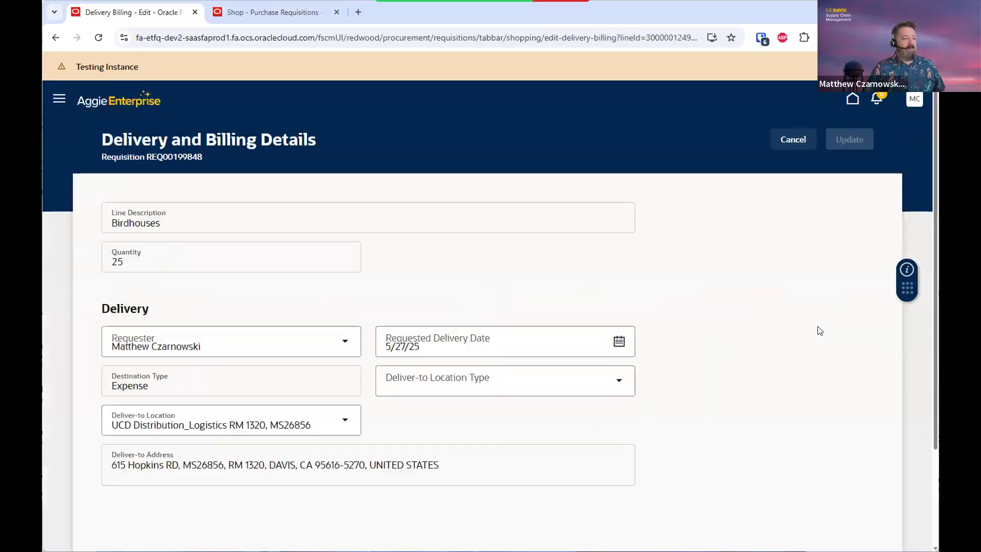
Browse favorite charge accounts for Birdhouses Distribution 1, then cancel the edit and billing page
{"action": "scroll", "coordinate": [820, 331], "scroll_direction": "down", "scroll_amount": 3}
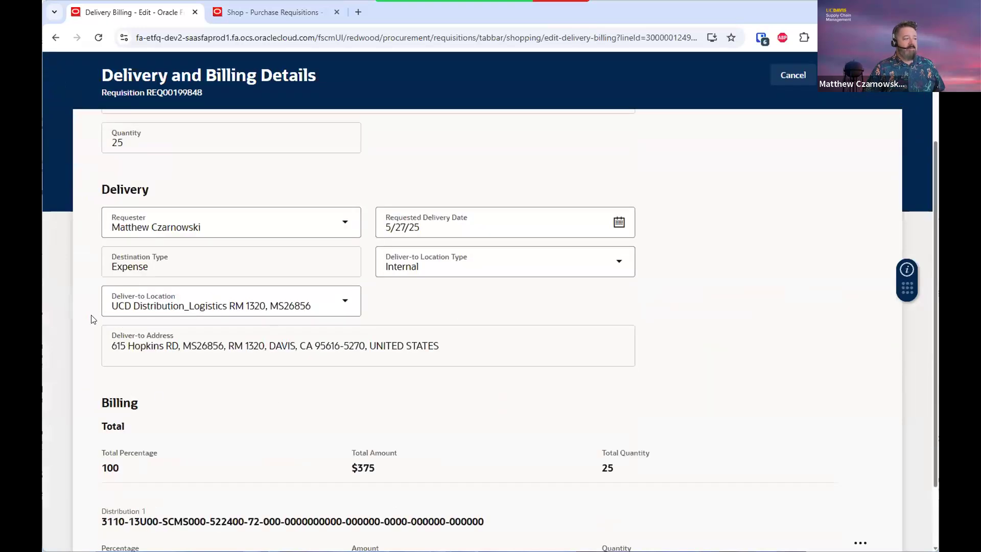
{"action": "scroll", "coordinate": [754, 378], "scroll_direction": "down", "scroll_amount": 2}
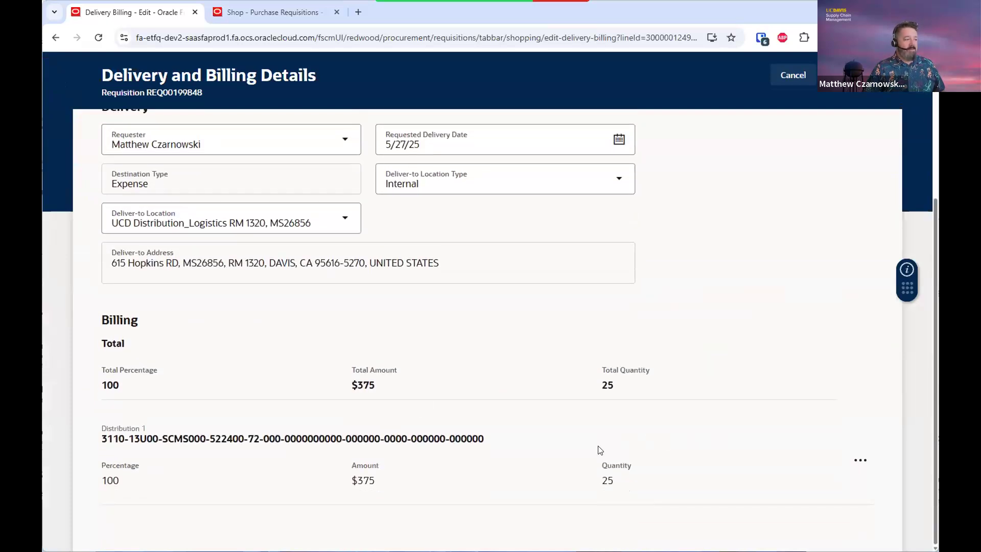
{"action": "left_click", "coordinate": [864, 467]}
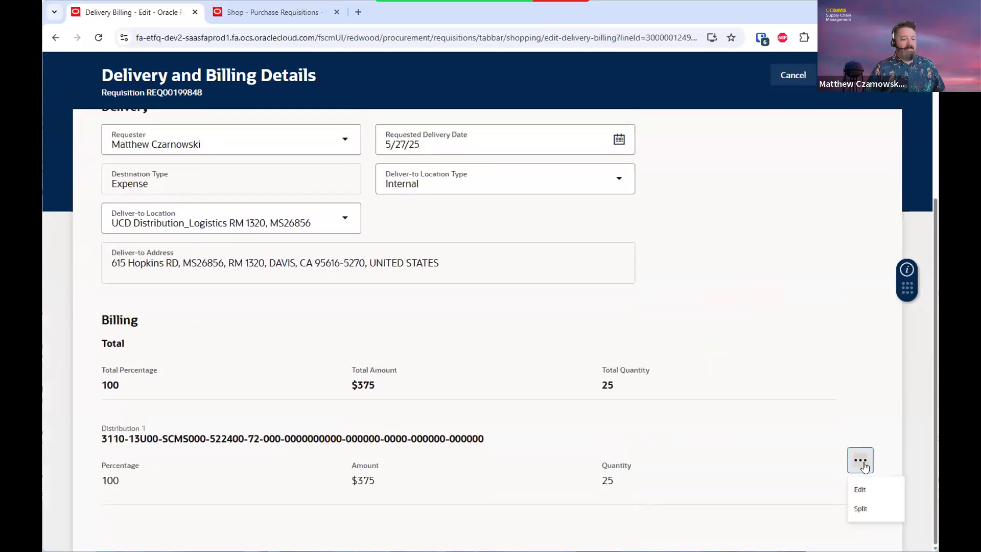
{"action": "left_click", "coordinate": [867, 495]}
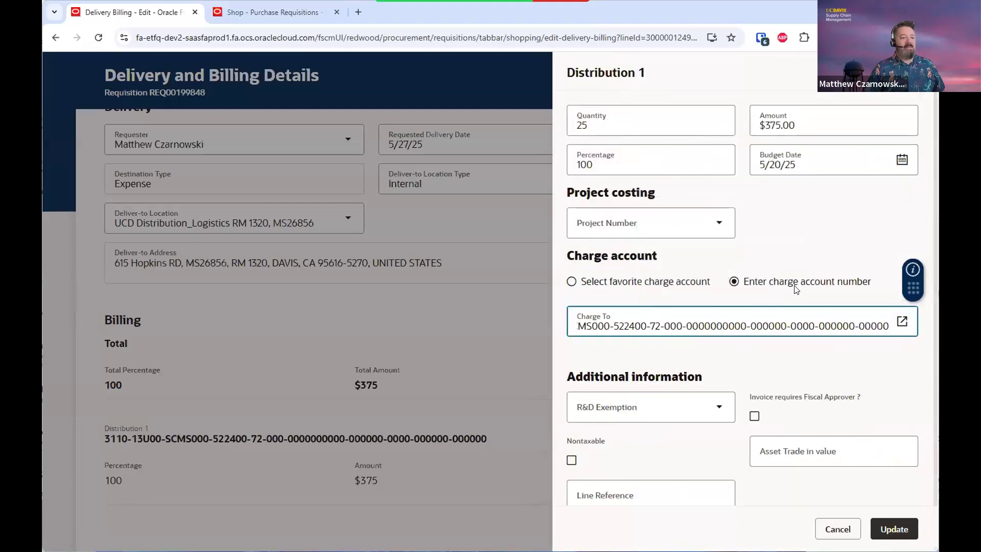
{"action": "left_click", "coordinate": [571, 282]}
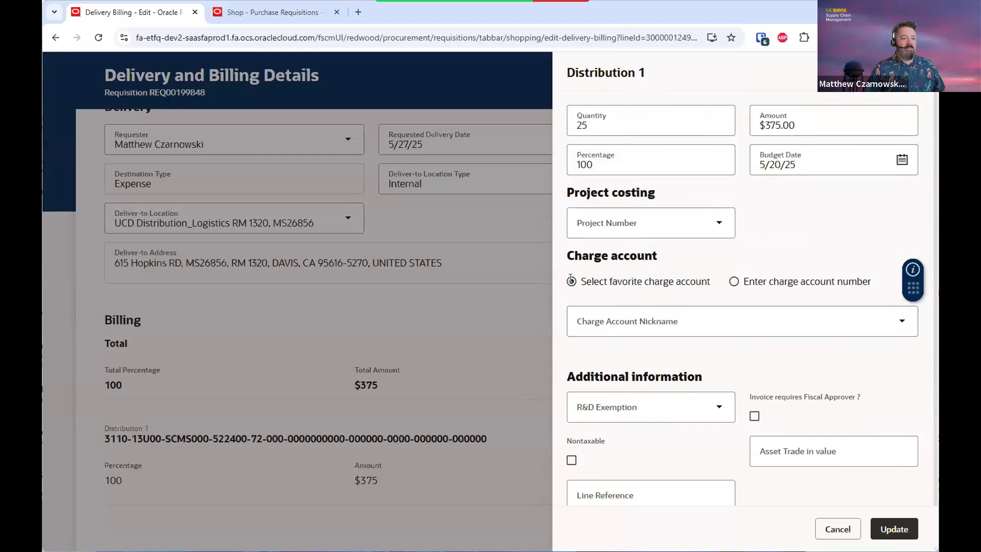
{"action": "left_click", "coordinate": [899, 327]}
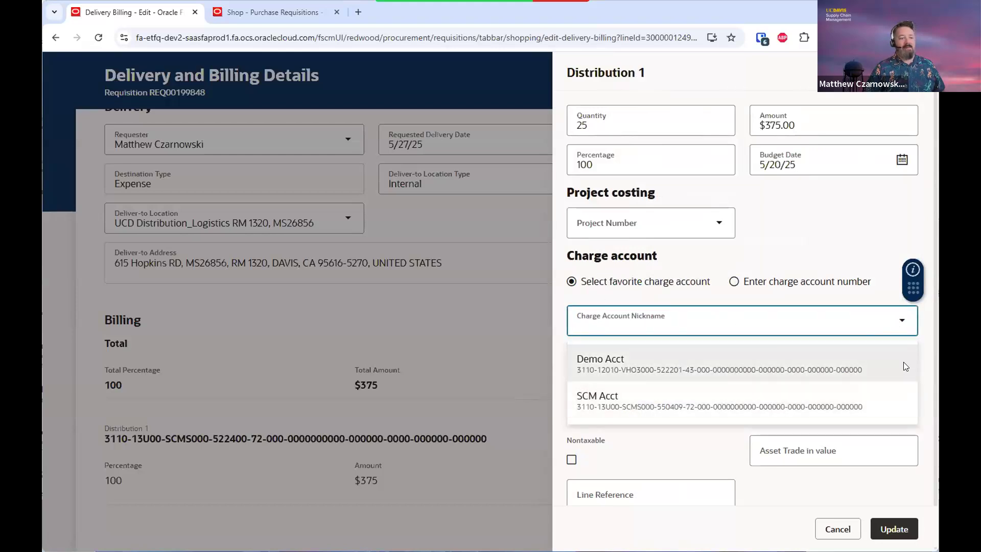
{"action": "left_click", "coordinate": [929, 351]}
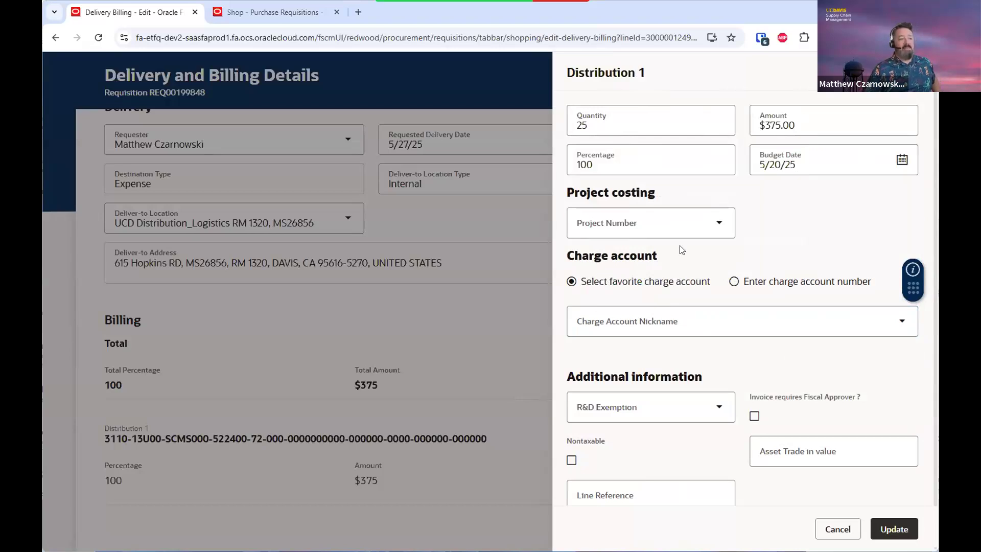
{"action": "scroll", "coordinate": [732, 359], "scroll_direction": "down", "scroll_amount": 1}
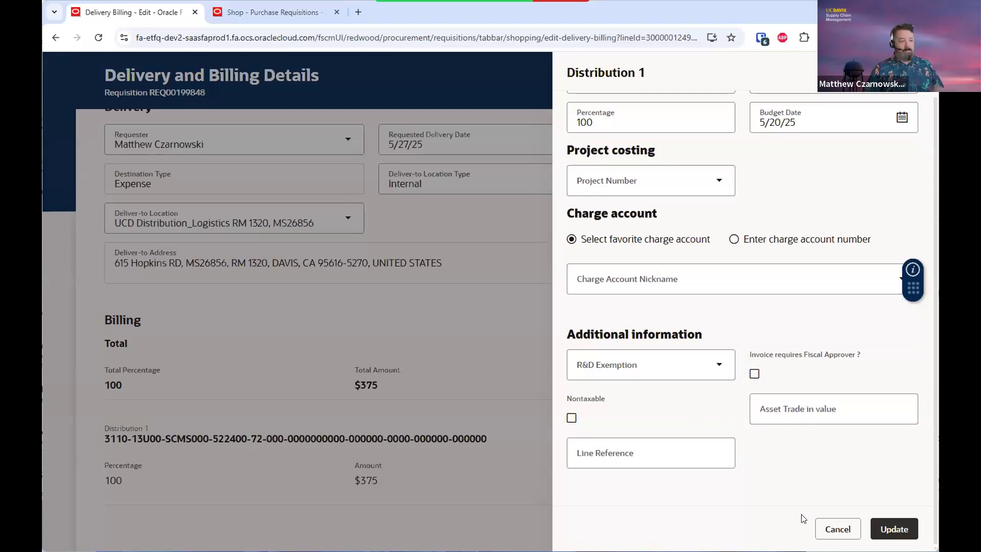
{"action": "left_click", "coordinate": [838, 530]}
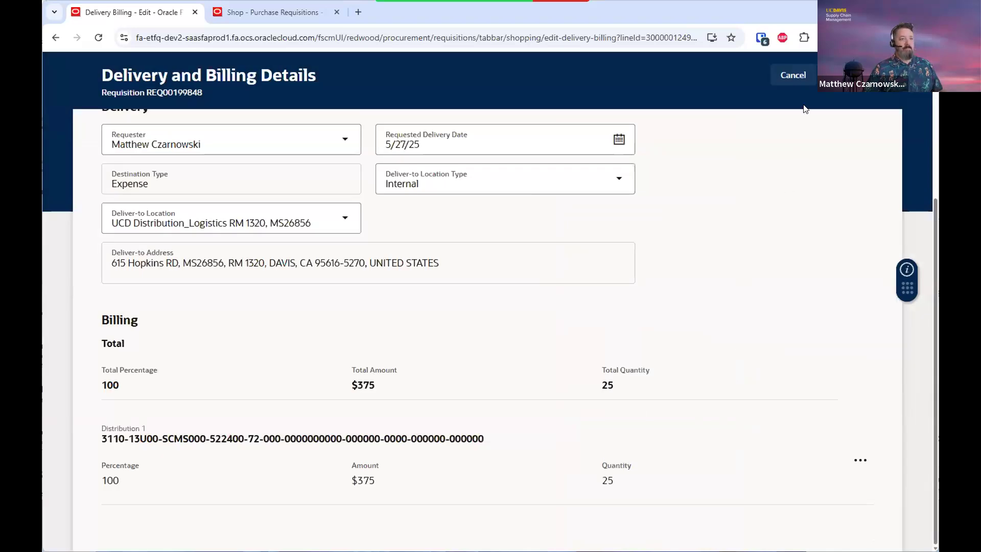
{"action": "left_click", "coordinate": [791, 77]}
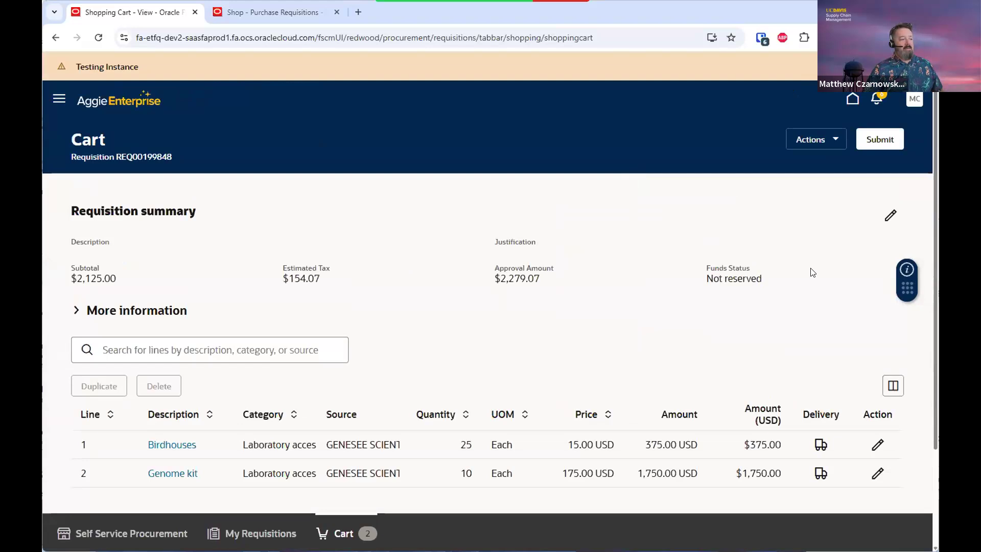
Enter 'Supplies for the Jones Lab' as the header description and review the remaining header fields
{"action": "left_click", "coordinate": [888, 215]}
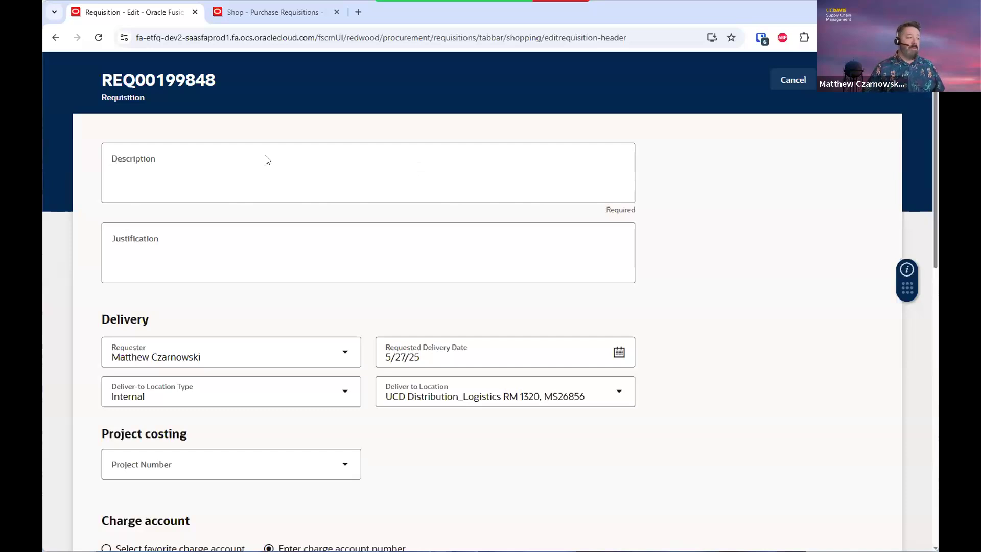
{"action": "left_click", "coordinate": [145, 161]}
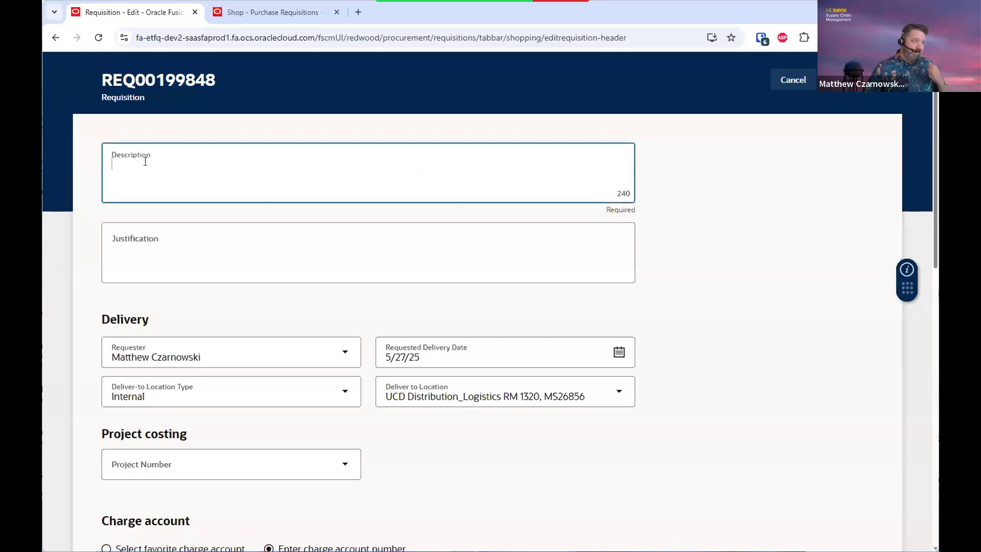
{"action": "type", "text": "S"}
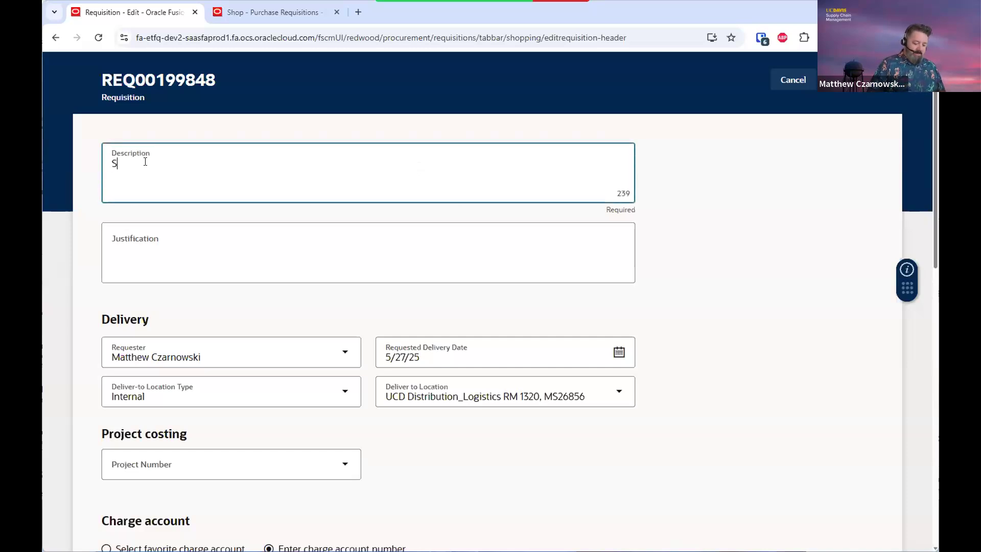
{"action": "type", "text": "upplies for the Jones"}
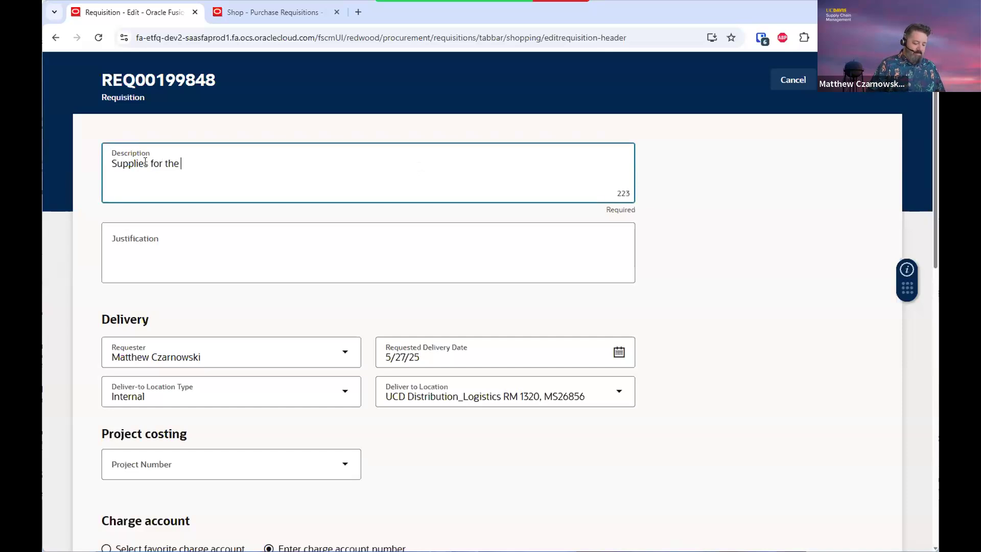
{"action": "type", "text": " Lab"}
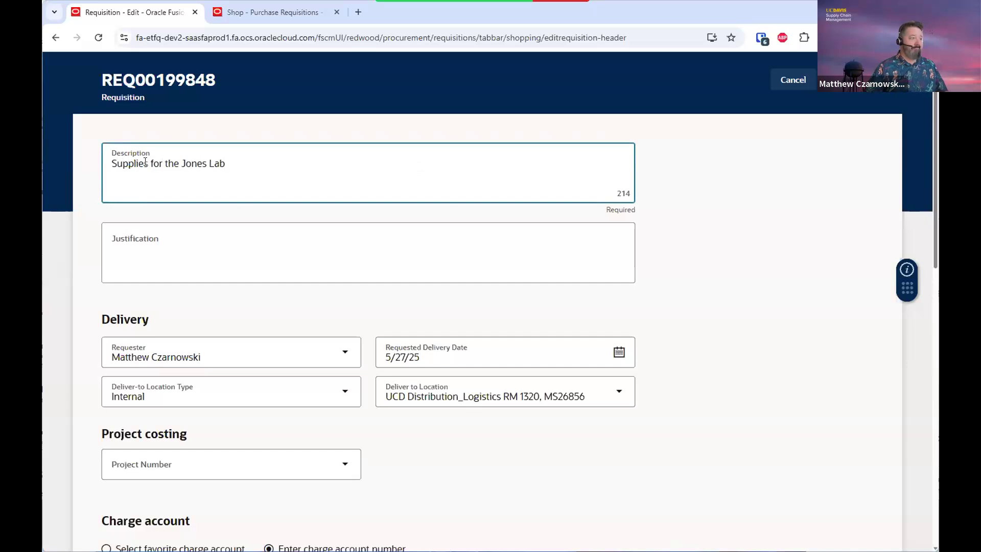
{"action": "left_click", "coordinate": [686, 288]}
{"action": "scroll", "coordinate": [686, 288], "scroll_direction": "down", "scroll_amount": 2}
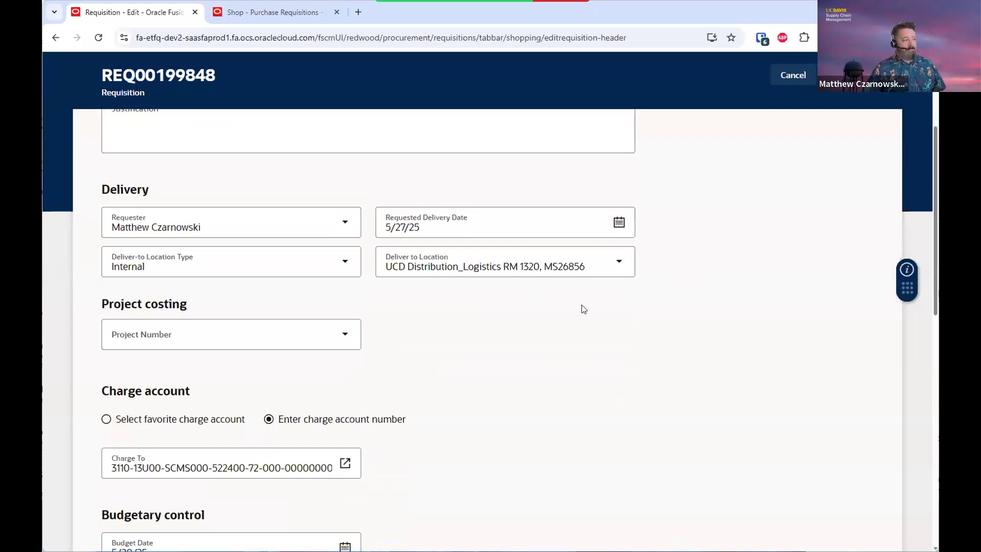
{"action": "scroll", "coordinate": [584, 308], "scroll_direction": "down", "scroll_amount": 1}
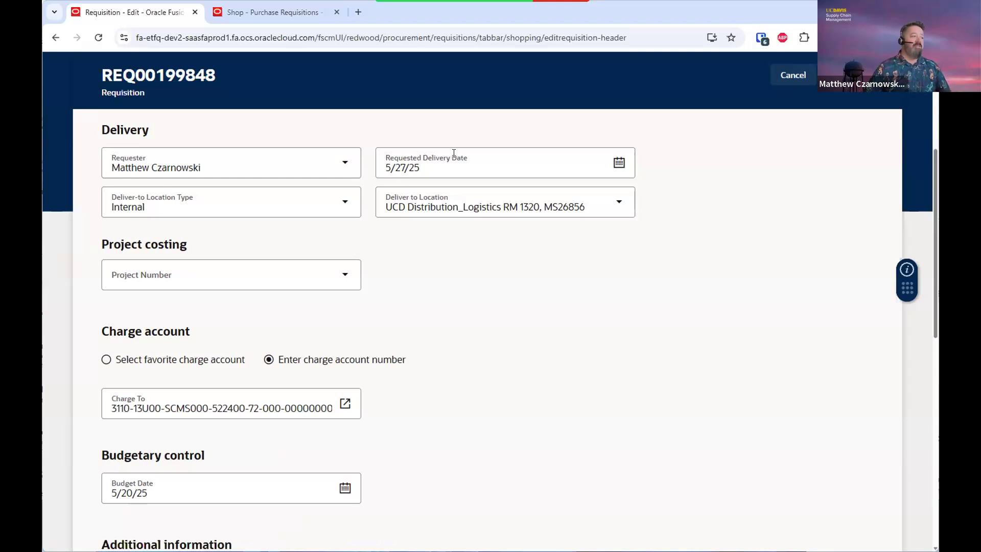
{"action": "scroll", "coordinate": [486, 290], "scroll_direction": "down", "scroll_amount": 2}
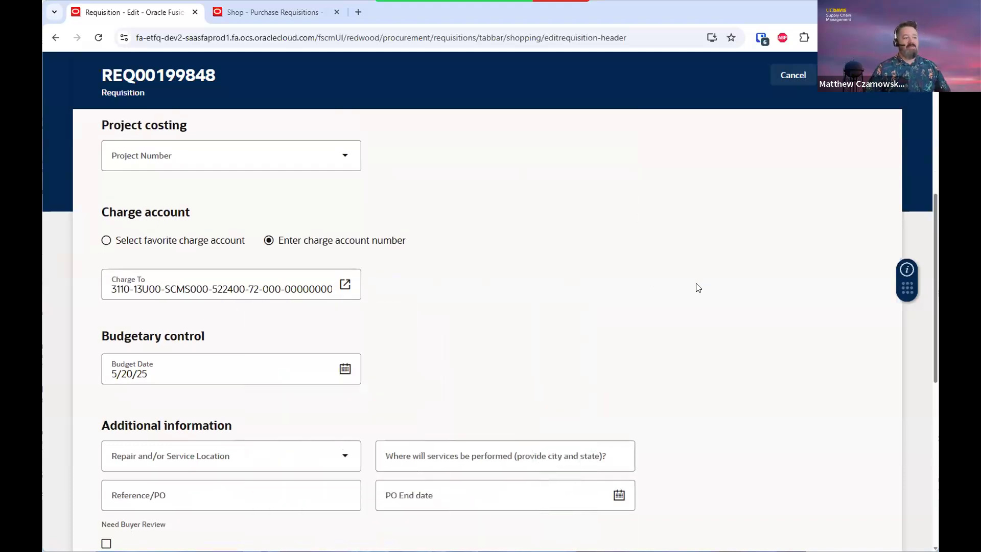
{"action": "scroll", "coordinate": [698, 288], "scroll_direction": "down", "scroll_amount": 2}
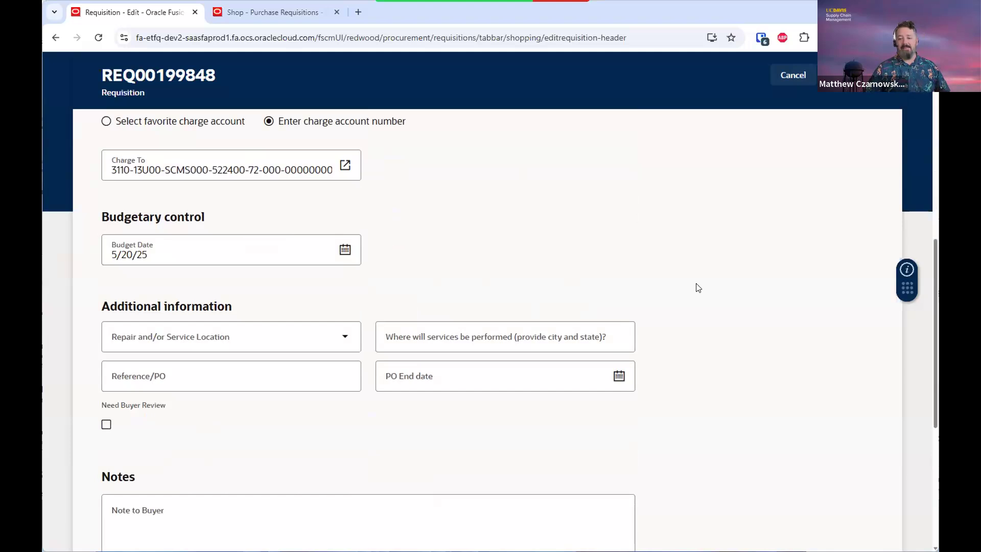
{"action": "scroll", "coordinate": [699, 288], "scroll_direction": "down", "scroll_amount": 2}
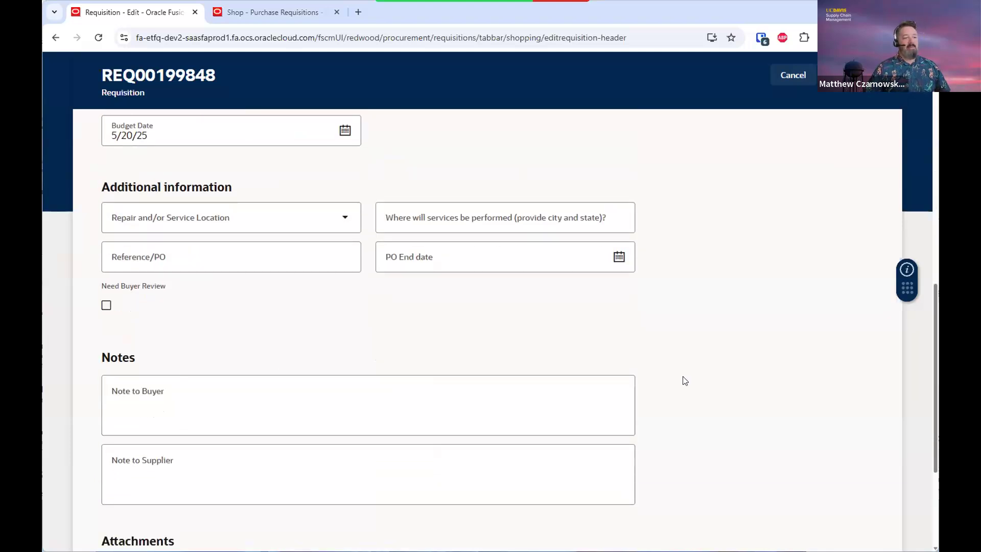
{"action": "scroll", "coordinate": [713, 370], "scroll_direction": "down", "scroll_amount": 3}
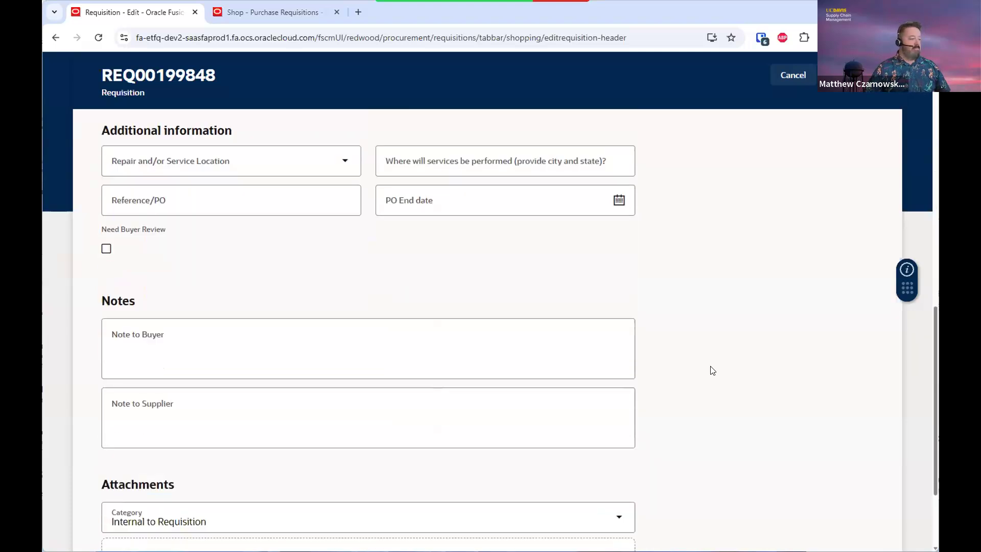
{"action": "scroll", "coordinate": [713, 370], "scroll_direction": "up", "scroll_amount": 5}
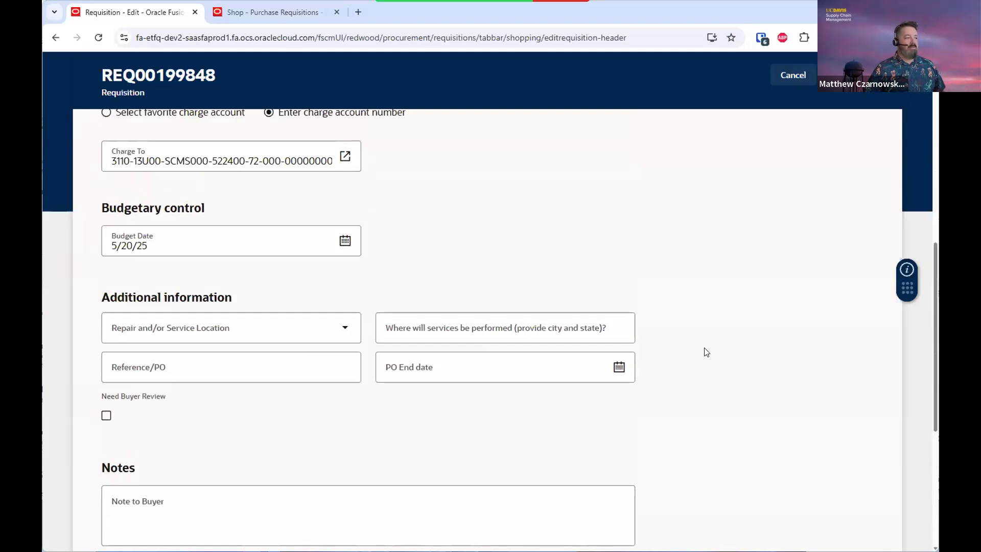
{"action": "scroll", "coordinate": [706, 352], "scroll_direction": "up", "scroll_amount": 8}
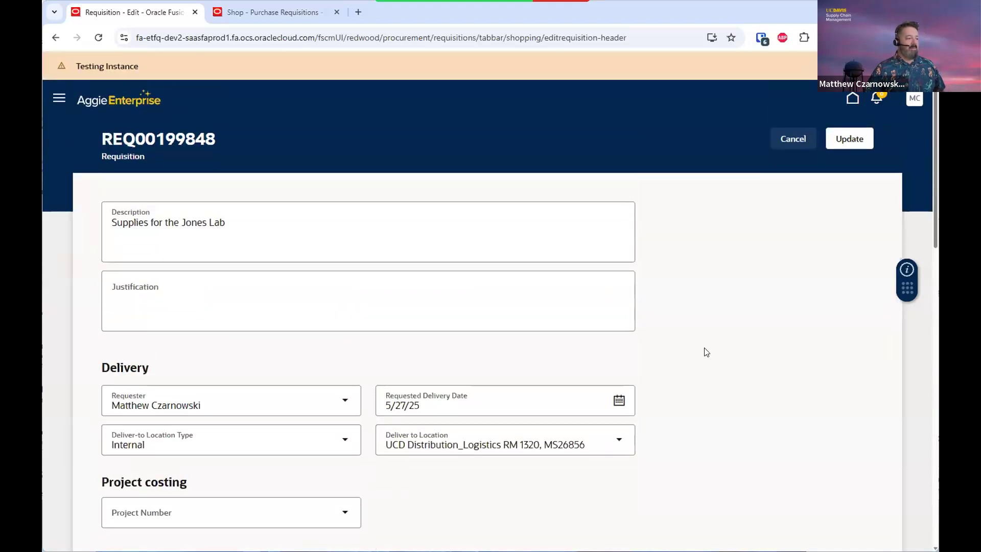
Update the requisition header, then open delivery and billing details for line 2, Genome kit
{"action": "left_click", "coordinate": [849, 141]}
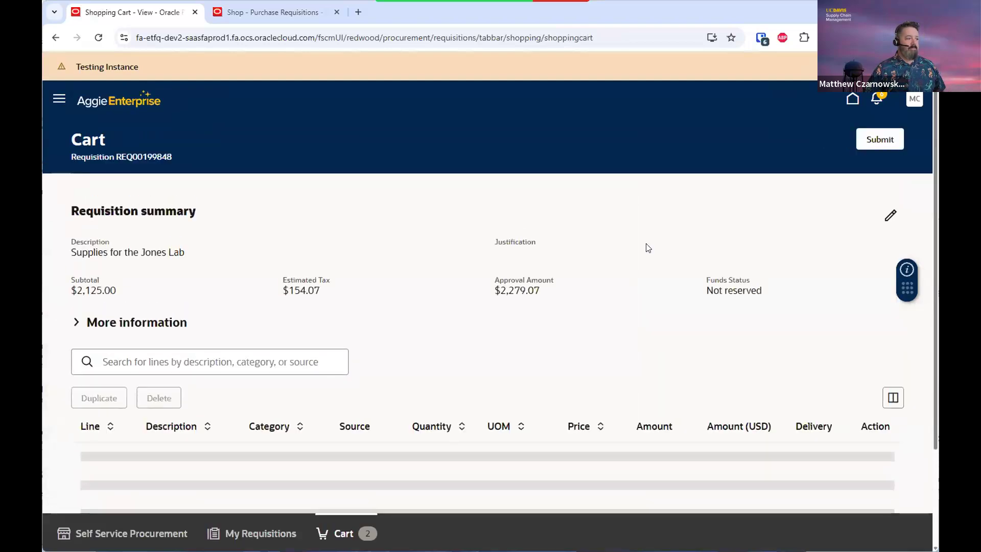
{"action": "scroll", "coordinate": [628, 289], "scroll_direction": "down", "scroll_amount": 3}
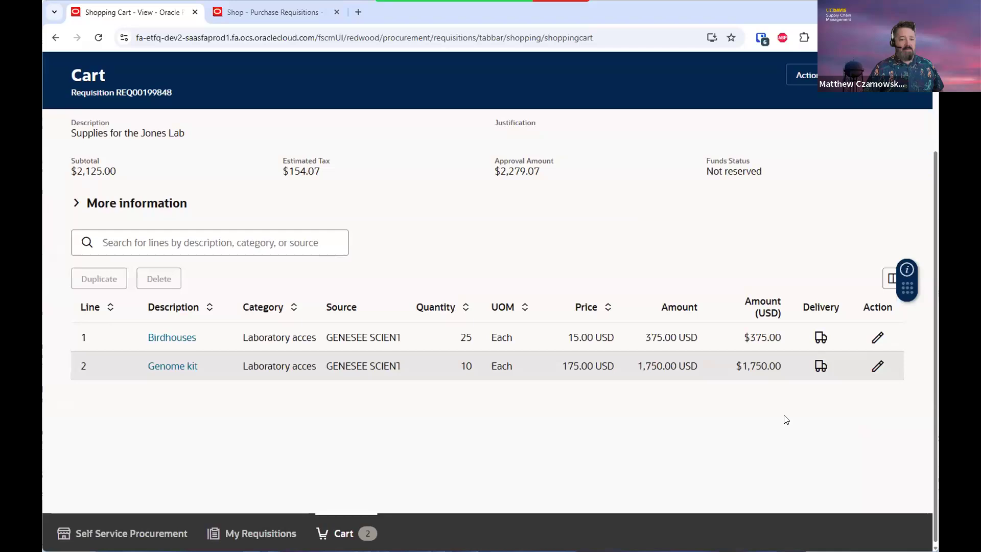
{"action": "left_click", "coordinate": [816, 365]}
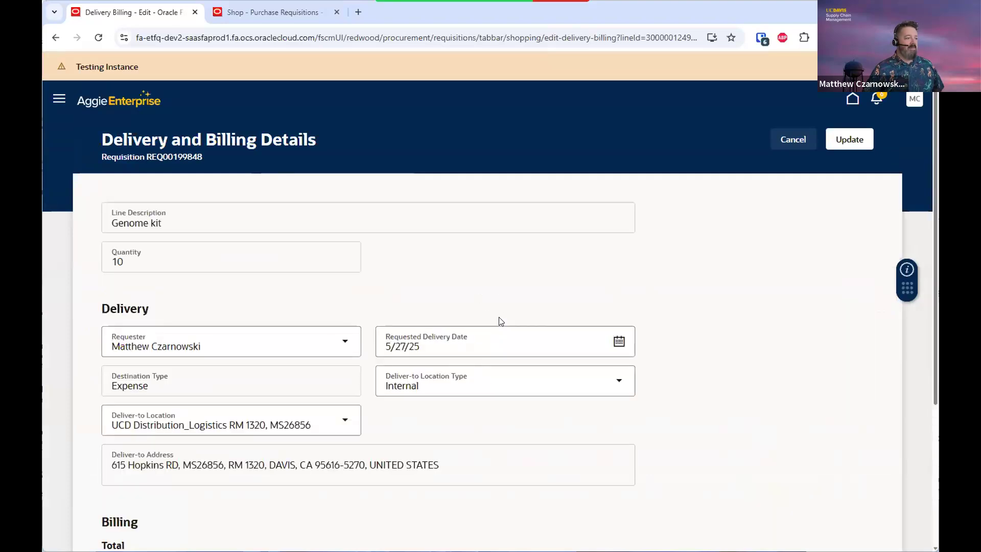
Edit Genome kit's Distribution 1, clearing Charge To and choosing project KP0933760U
{"action": "scroll", "coordinate": [500, 321], "scroll_direction": "down", "scroll_amount": 4}
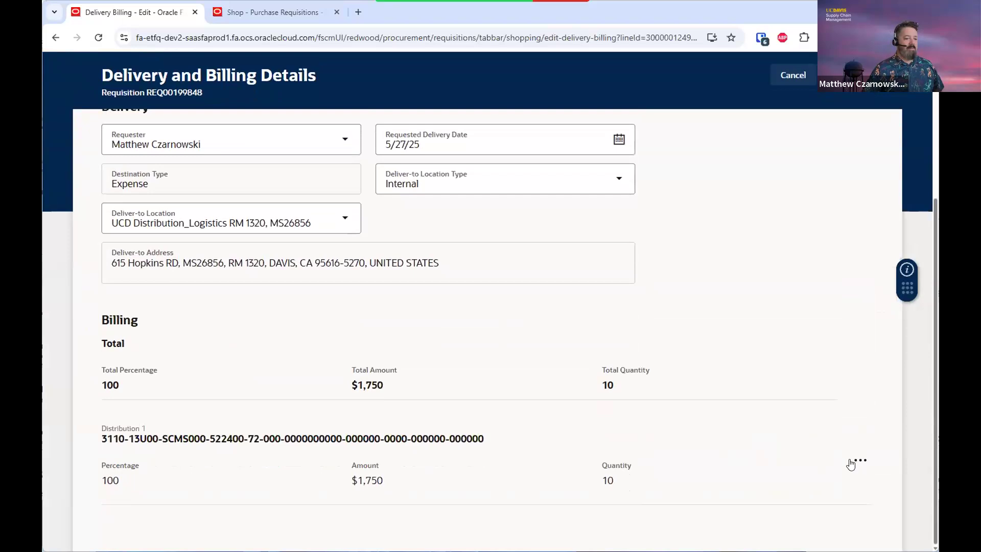
{"action": "left_click", "coordinate": [862, 463]}
{"action": "left_click", "coordinate": [862, 495]}
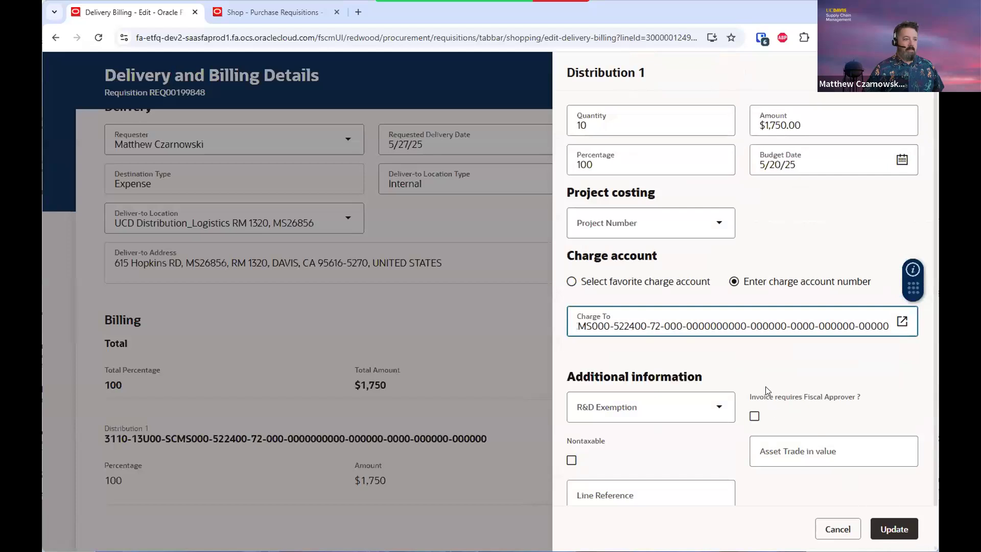
{"action": "triple_click", "coordinate": [761, 323]}
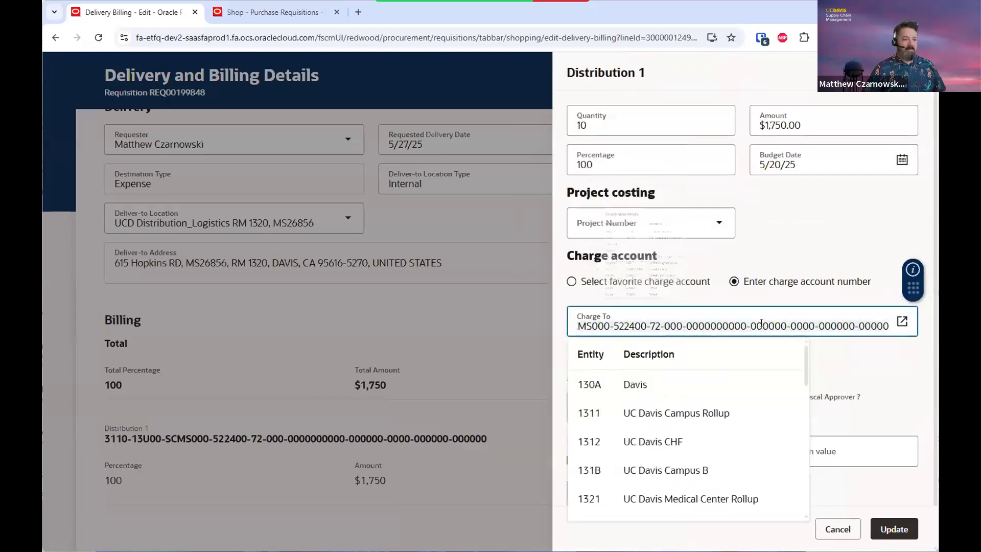
{"action": "key", "text": "BackSpace"}
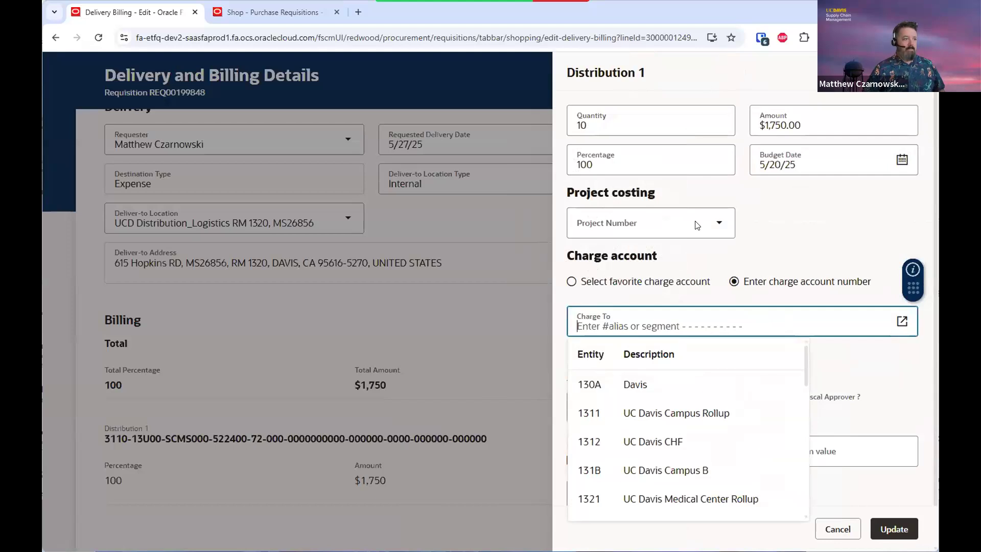
{"action": "left_click", "coordinate": [679, 225]}
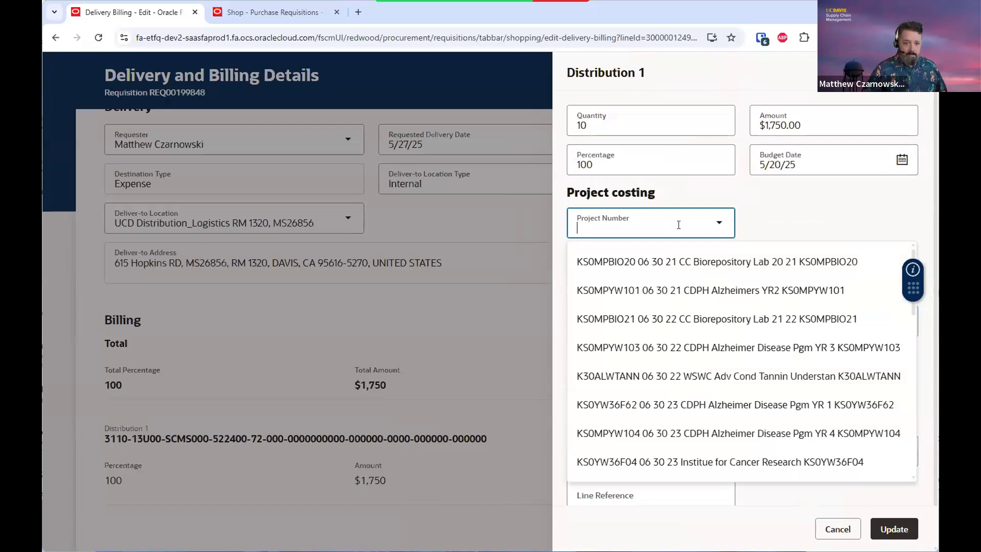
{"action": "type", "text": "kp"}
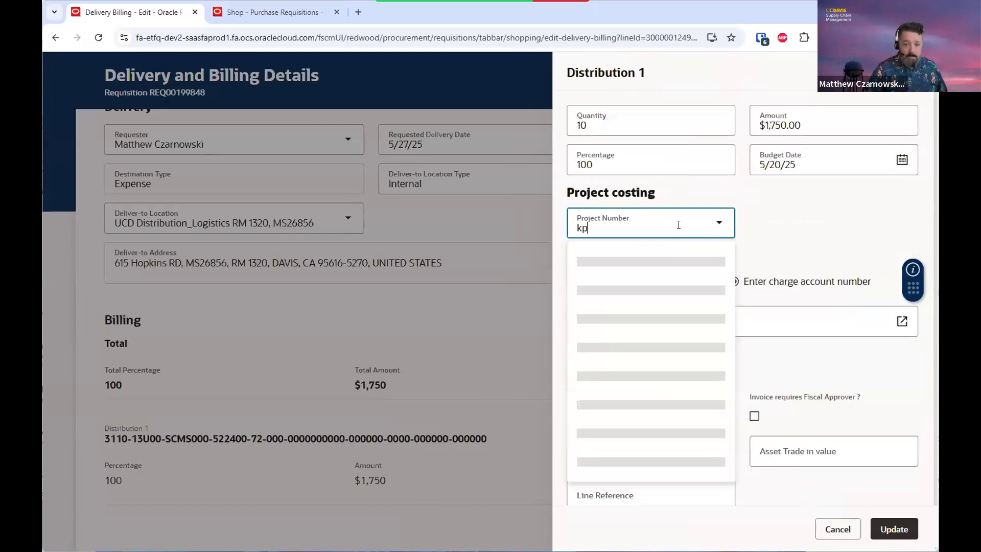
{"action": "type", "text": "0"}
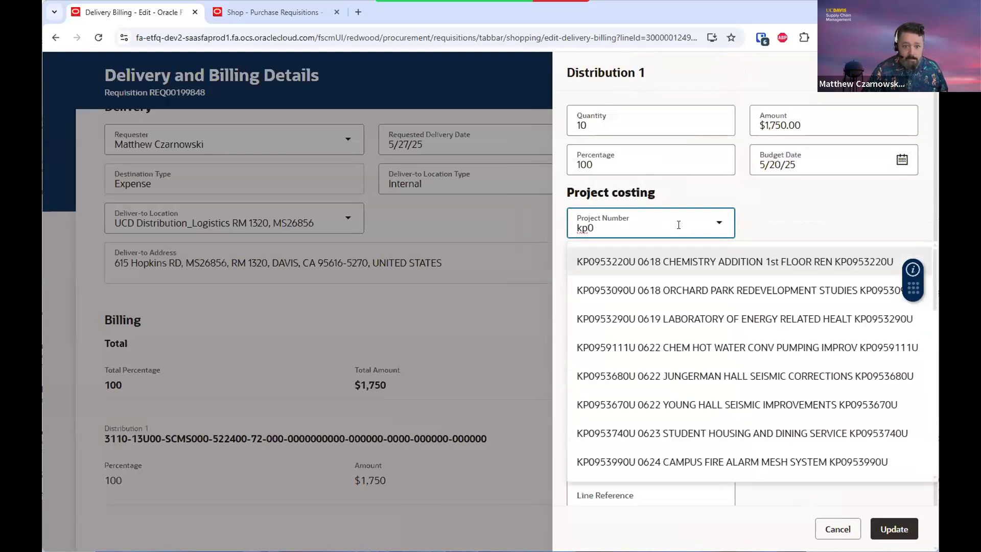
{"action": "type", "text": "9337"}
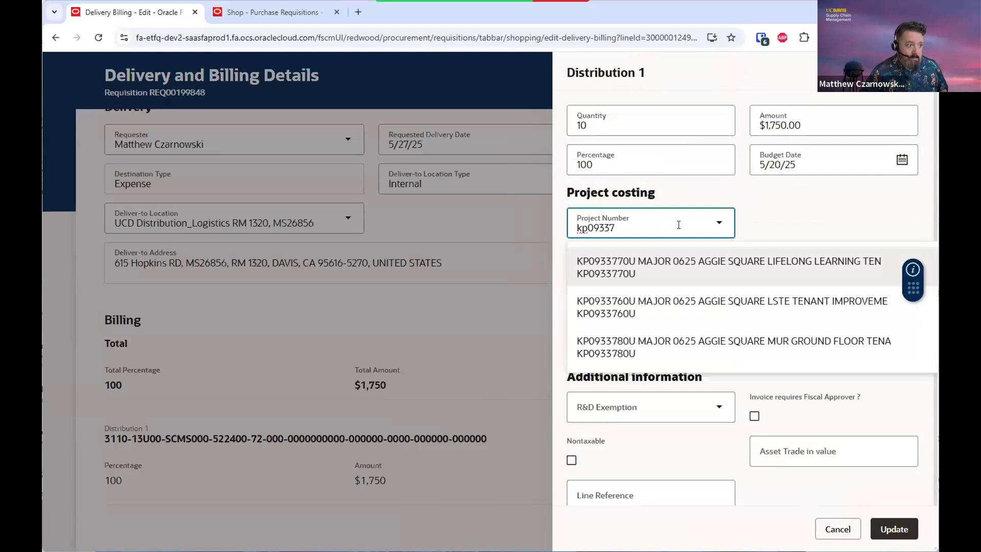
{"action": "left_click", "coordinate": [654, 304]}
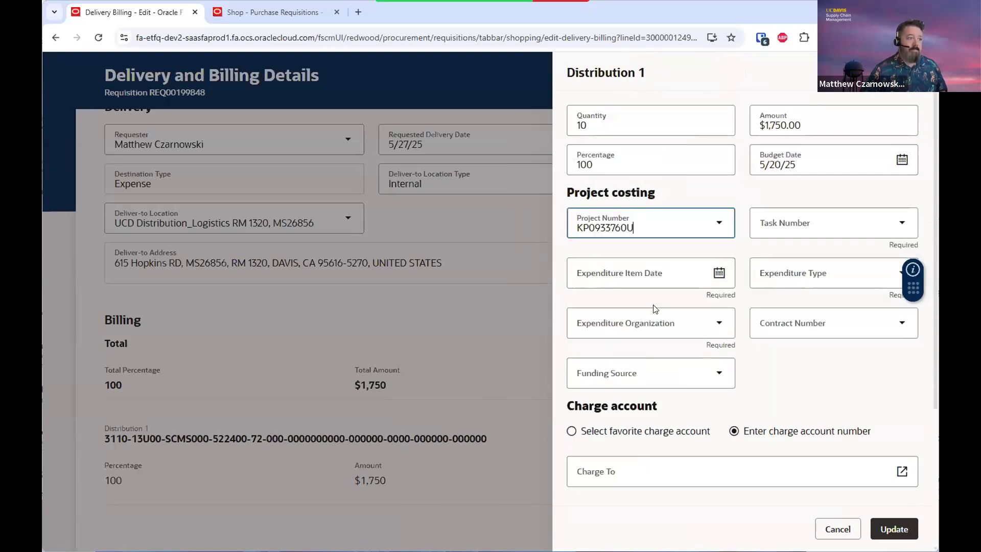
Set task 301488 and expenditure item date 5/20/25 on the distribution
{"action": "left_click", "coordinate": [790, 229]}
{"action": "left_click", "coordinate": [790, 229]}
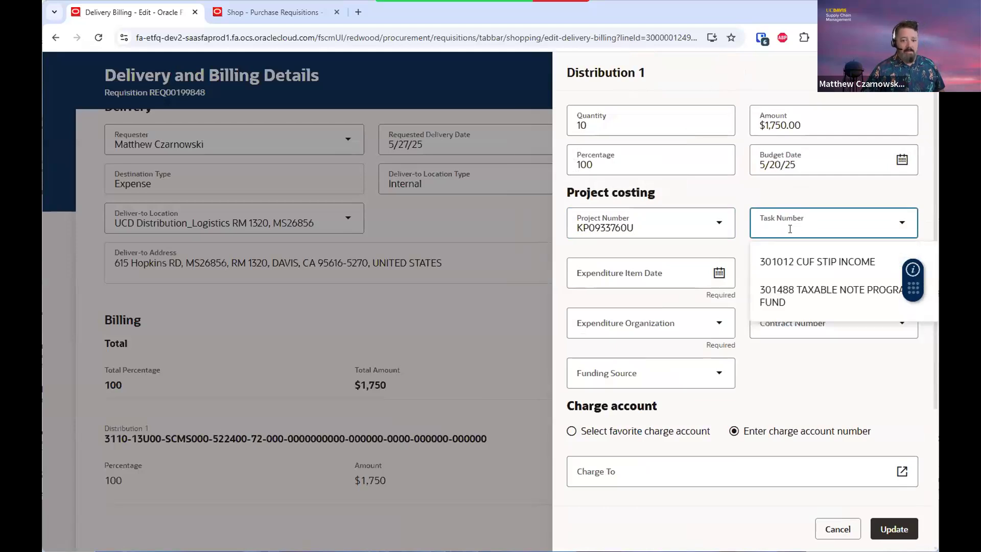
{"action": "left_click", "coordinate": [782, 289]}
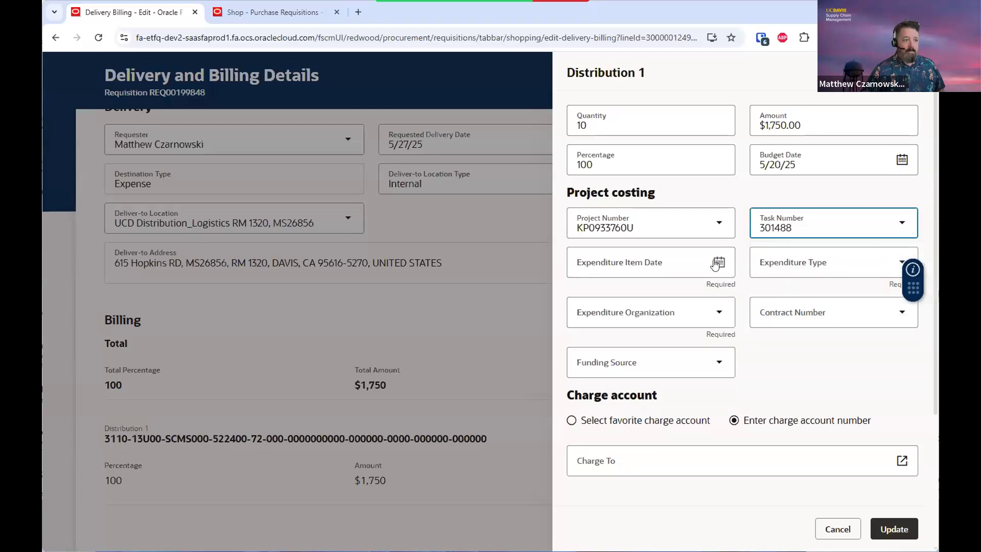
{"action": "left_click", "coordinate": [719, 263]}
{"action": "left_click", "coordinate": [644, 426]}
Choose expenditure type 522400 Lab Supplies and Accessories and organization DCNO000, then save the distribution
{"action": "left_click", "coordinate": [776, 261]}
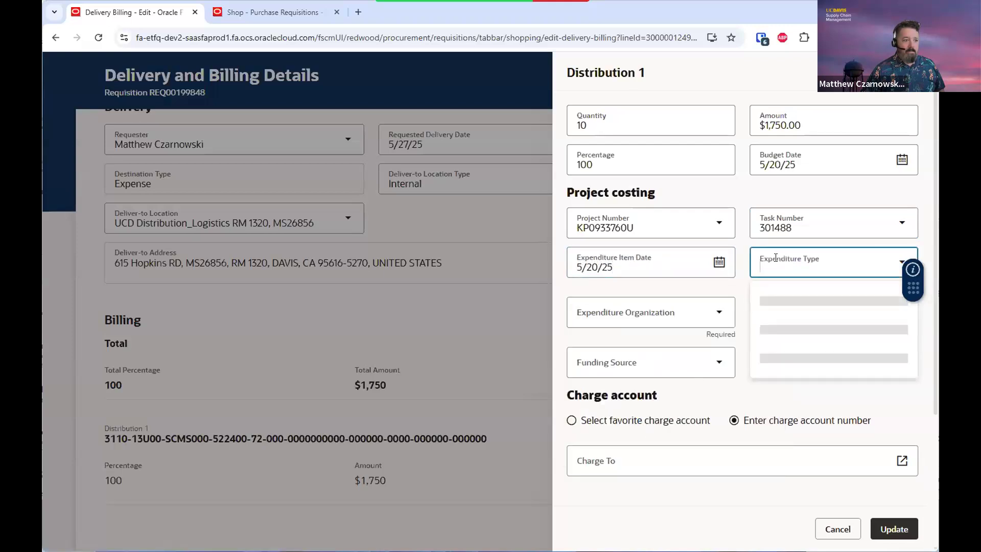
{"action": "left_click", "coordinate": [774, 303]}
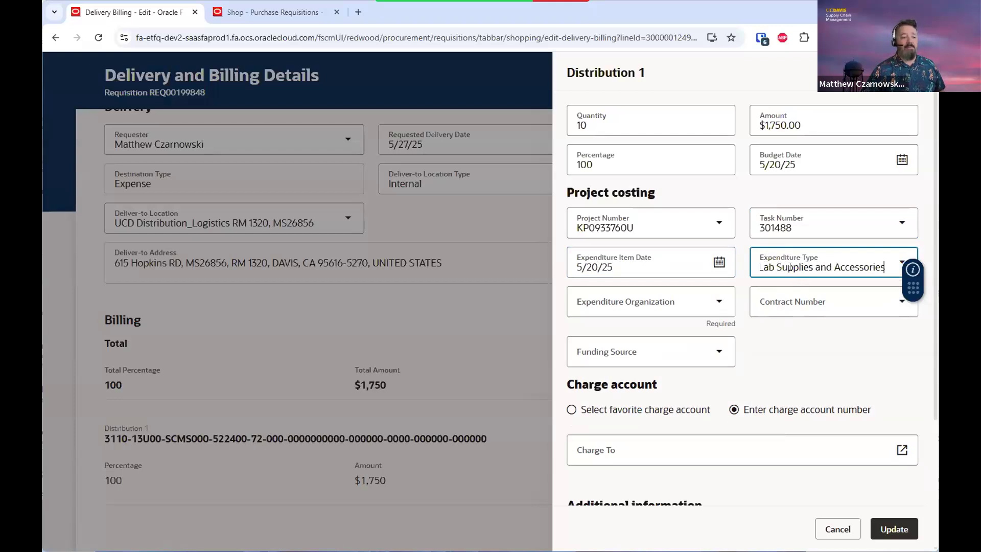
{"action": "left_click", "coordinate": [719, 303]}
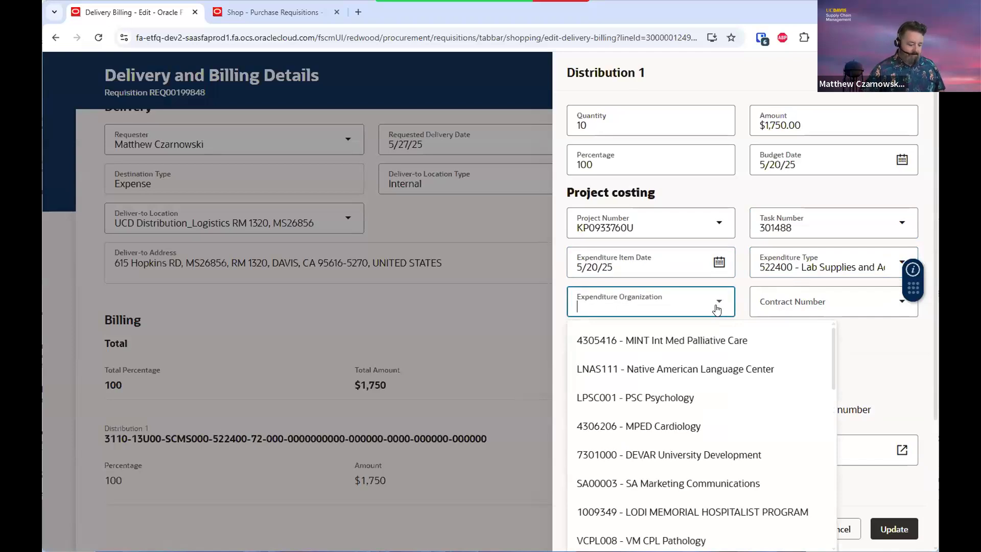
{"action": "type", "text": "dcn"}
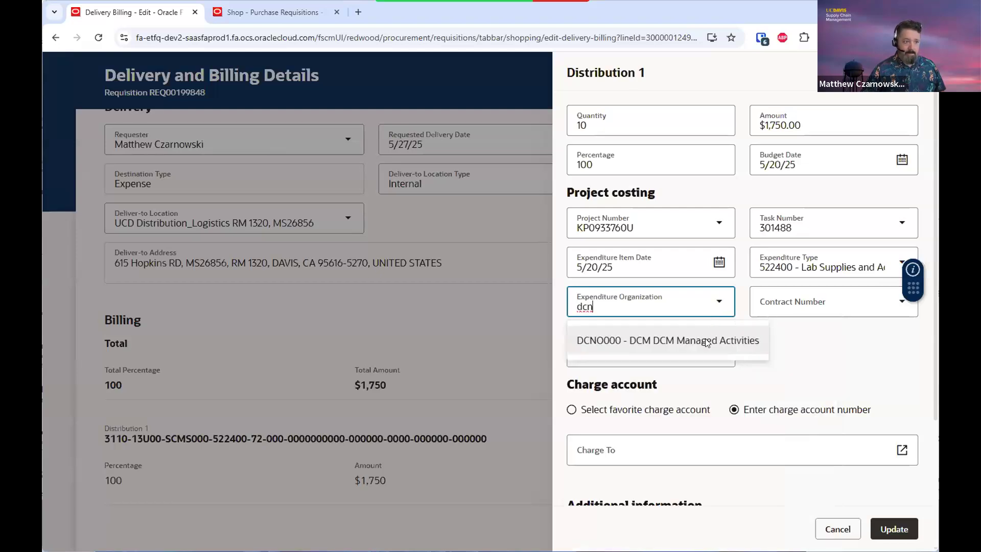
{"action": "left_click", "coordinate": [706, 341]}
{"action": "left_click", "coordinate": [798, 312]}
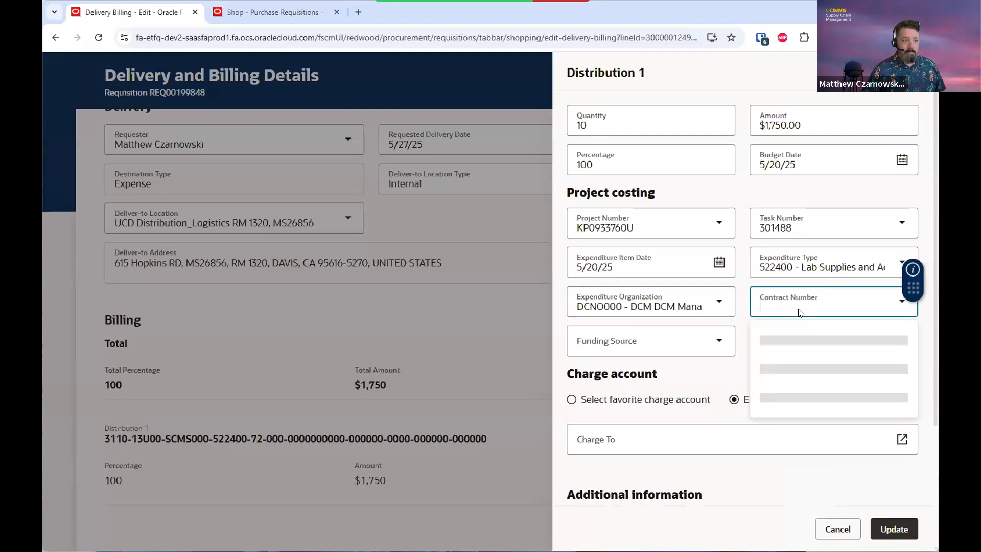
{"action": "left_click", "coordinate": [710, 351]}
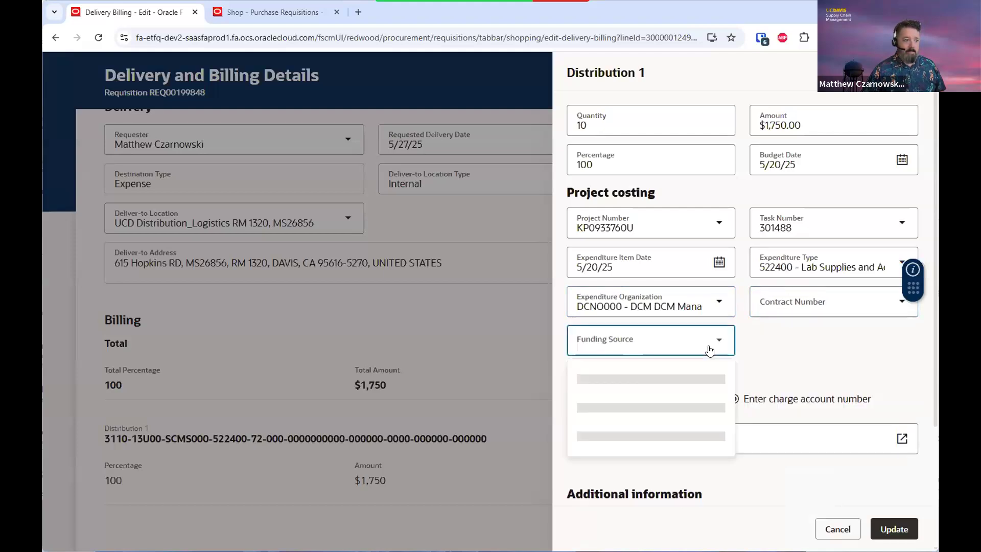
{"action": "left_click", "coordinate": [786, 335]}
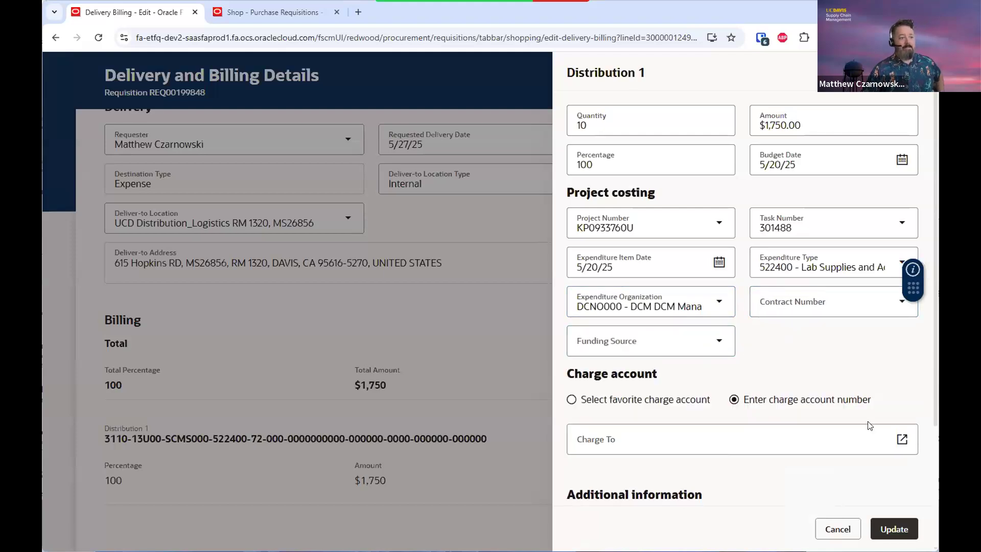
{"action": "left_click", "coordinate": [886, 528]}
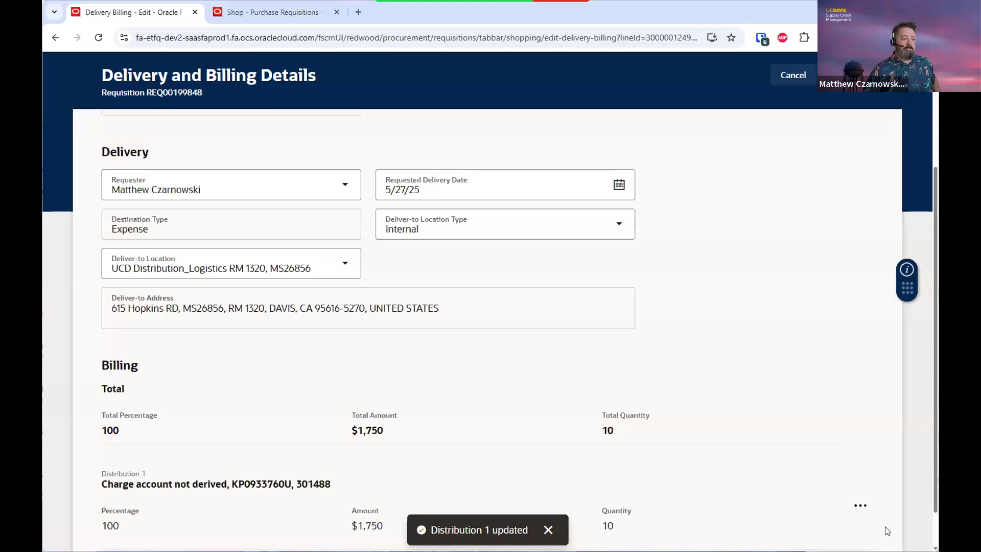
Update the Genome kit delivery and billing details and return to the cart
{"action": "scroll", "coordinate": [702, 371], "scroll_direction": "down", "scroll_amount": 1}
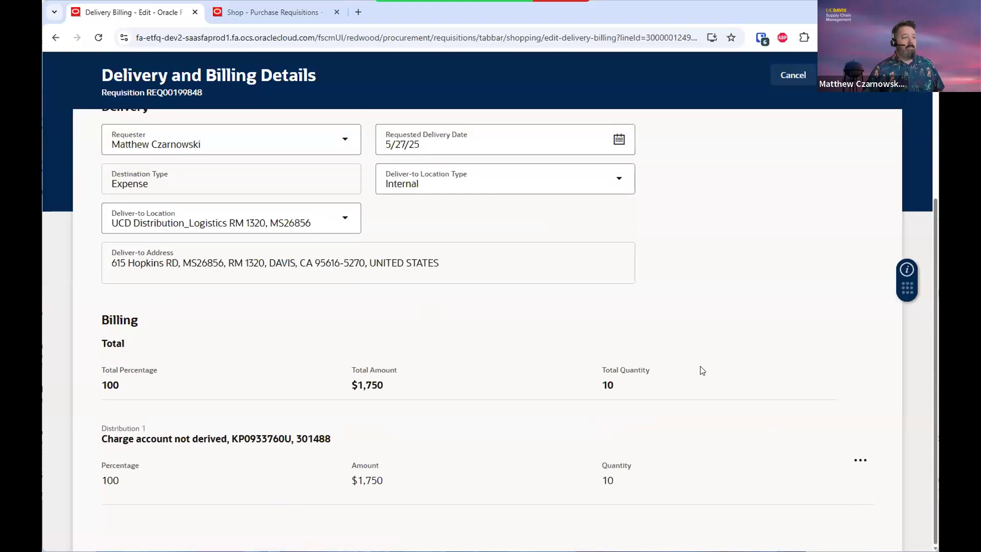
{"action": "scroll", "coordinate": [702, 371], "scroll_direction": "up", "scroll_amount": 4}
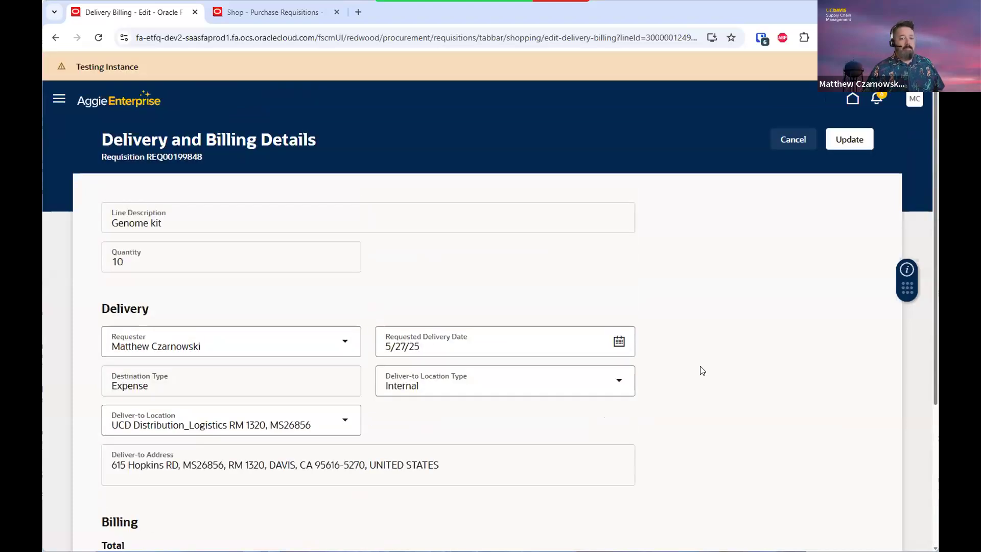
{"action": "left_click", "coordinate": [854, 146]}
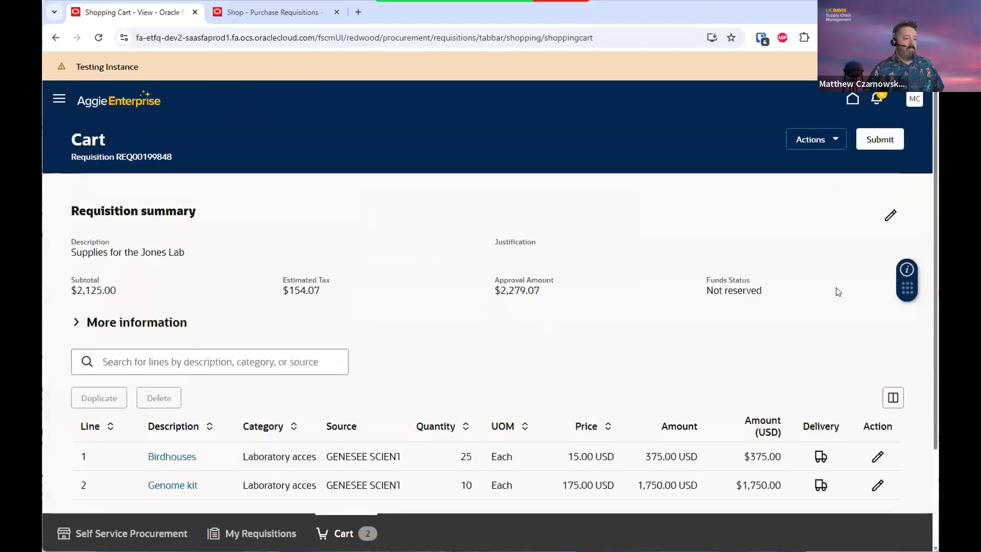
{"action": "scroll", "coordinate": [836, 290], "scroll_direction": "down", "scroll_amount": 2}
Scroll up on the Self Service Procurement home page to show the two-line Supplies for the Jones Lab draft
{"action": "scroll", "coordinate": [835, 289], "scroll_direction": "up", "scroll_amount": 2}
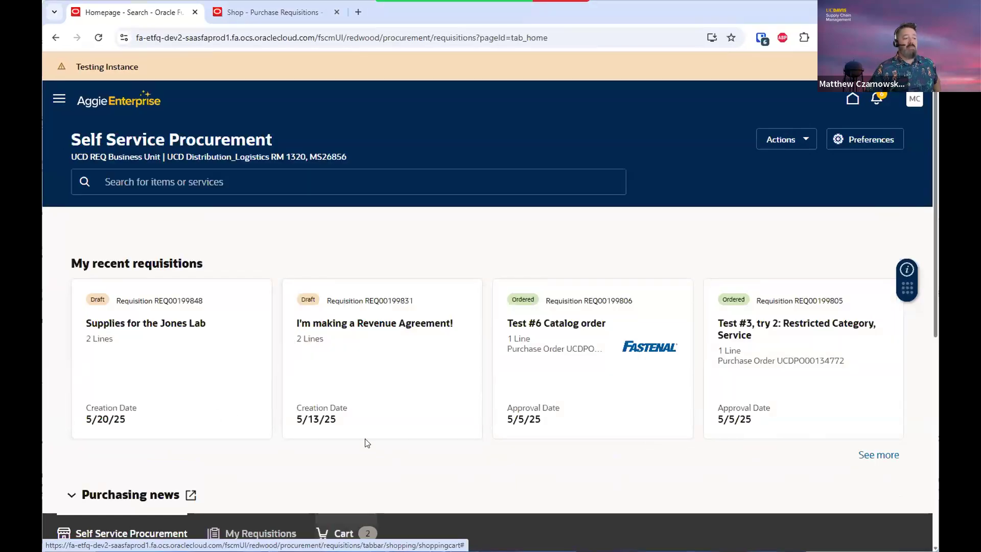
Browse the Request Forms catalogue, then bring up My Requisitions showing 74 requisitions
{"action": "scroll", "coordinate": [363, 437], "scroll_direction": "down", "scroll_amount": 7}
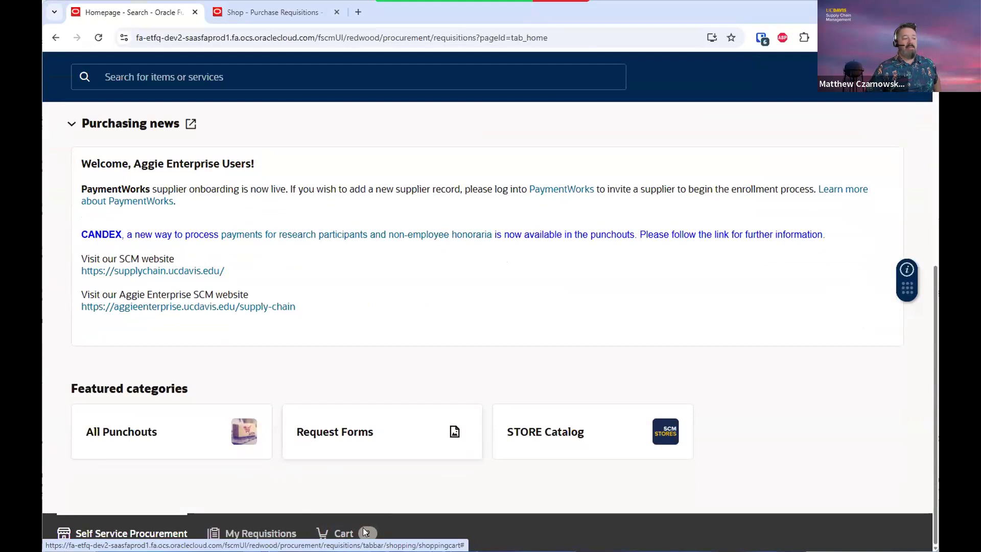
{"action": "left_click", "coordinate": [342, 429]}
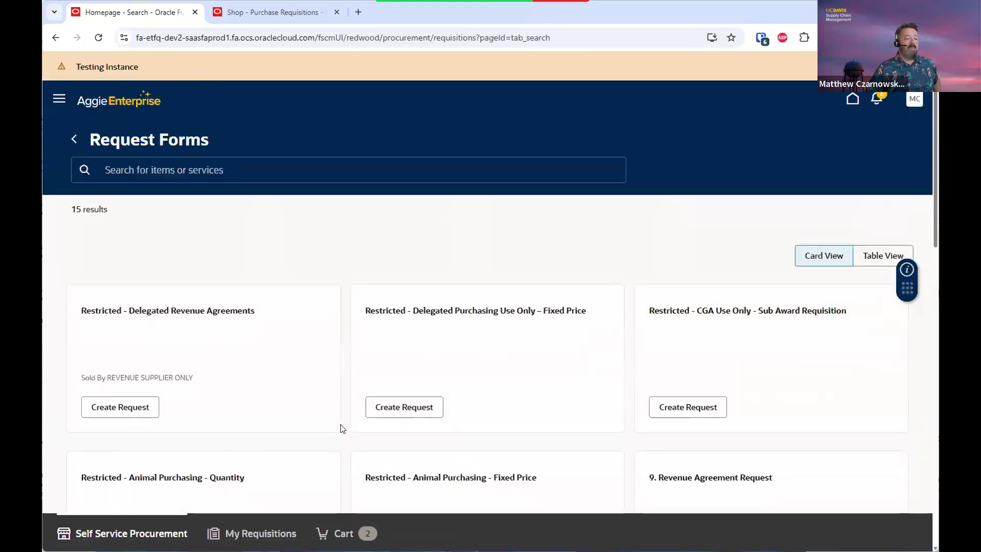
{"action": "scroll", "coordinate": [342, 429], "scroll_direction": "down", "scroll_amount": 5}
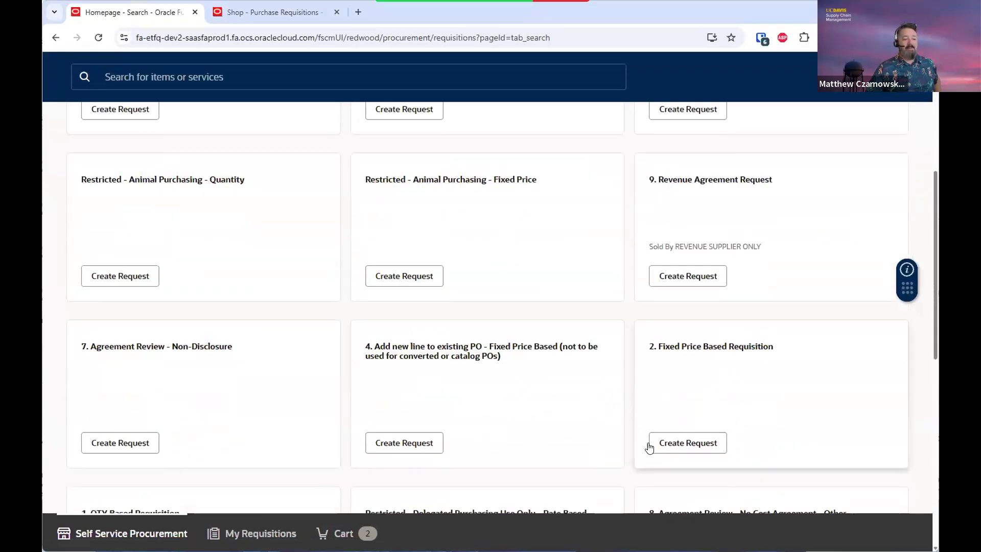
{"action": "left_click", "coordinate": [698, 446]}
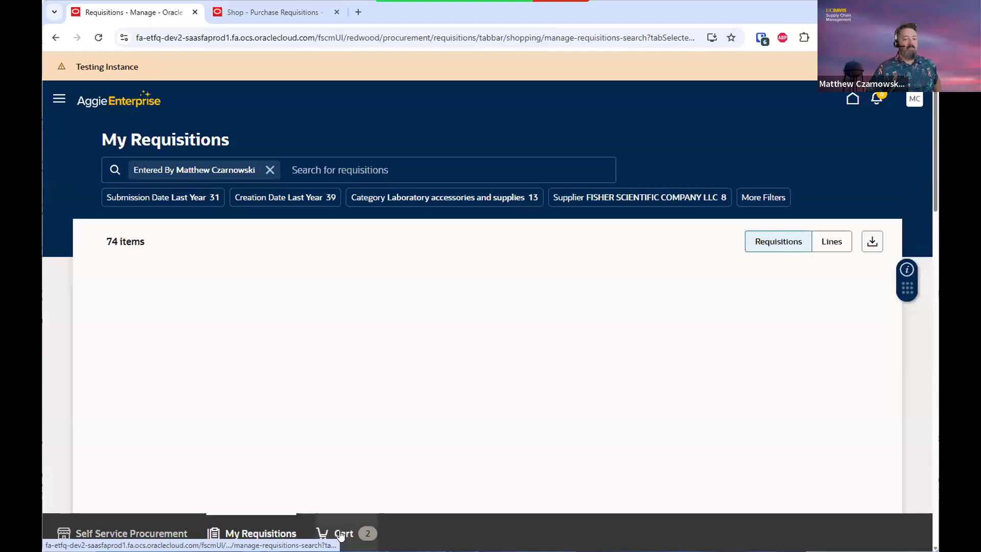
Glance at My Requisitions, then reopen the REQ00199848 cart totalling $2,279.07
{"action": "left_click", "coordinate": [341, 535]}
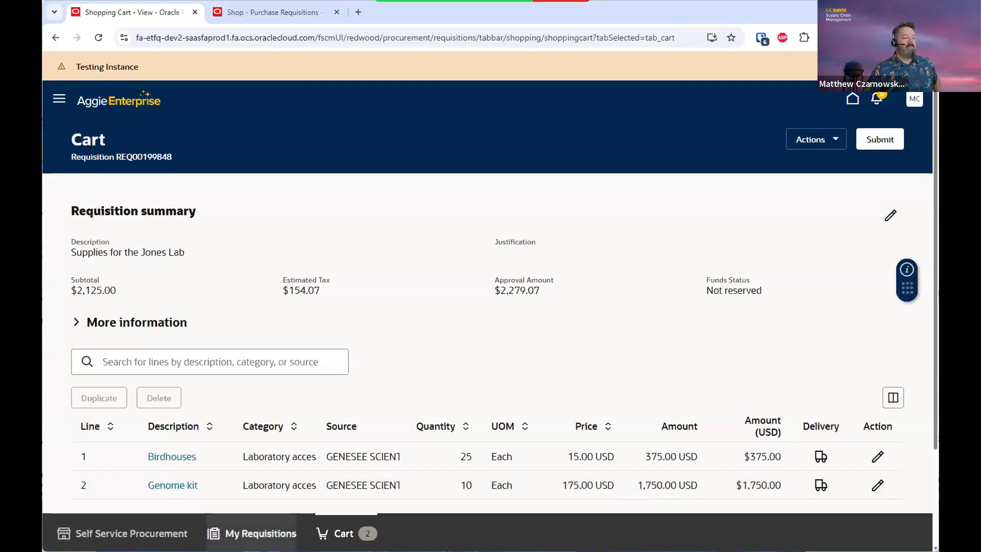
{"action": "left_click", "coordinate": [260, 533]}
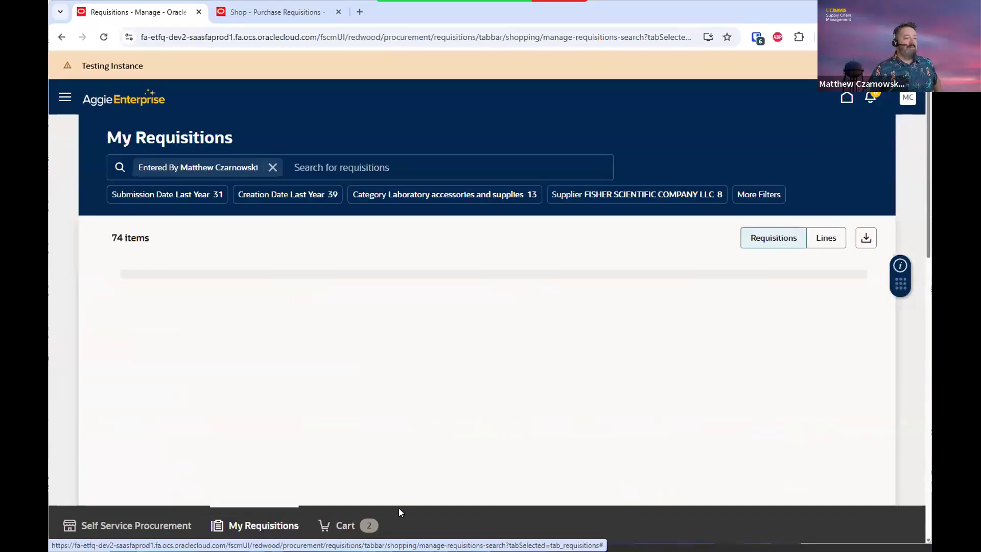
{"action": "left_click", "coordinate": [342, 533]}
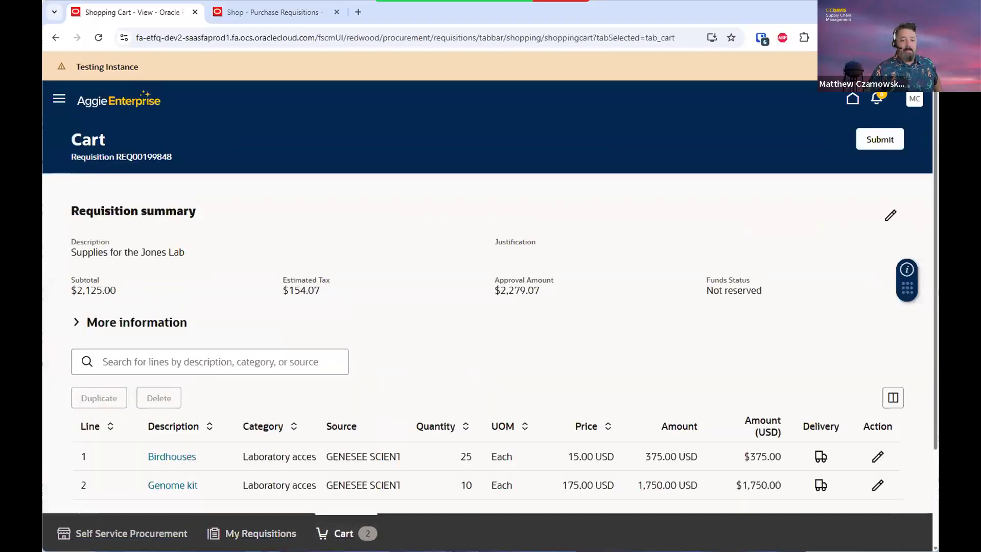
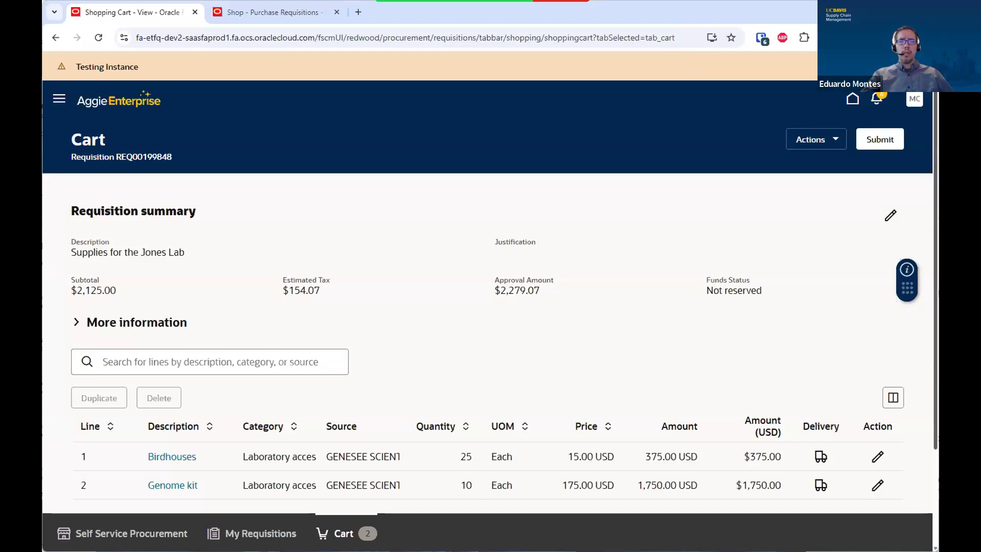
Open the Birdhouses line's delivery and billing details and split Distribution 1 into a second distribution
{"action": "left_click", "coordinate": [573, 286]}
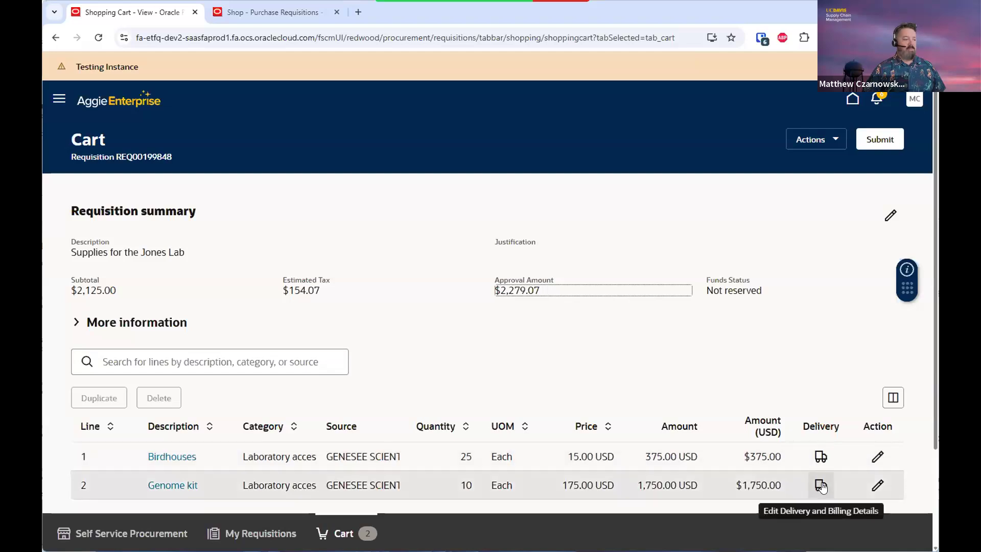
{"action": "left_click", "coordinate": [821, 456]}
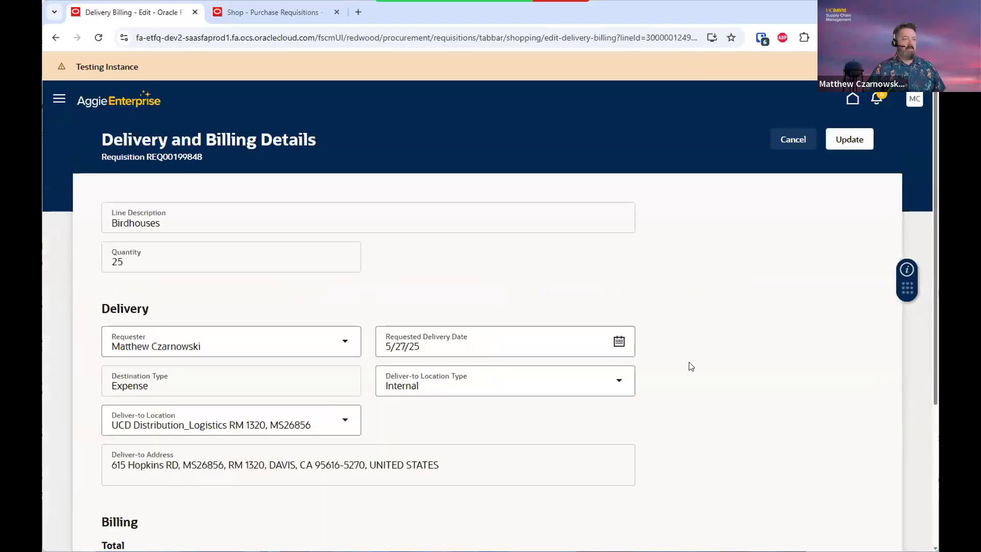
{"action": "scroll", "coordinate": [691, 367], "scroll_direction": "down", "scroll_amount": 4}
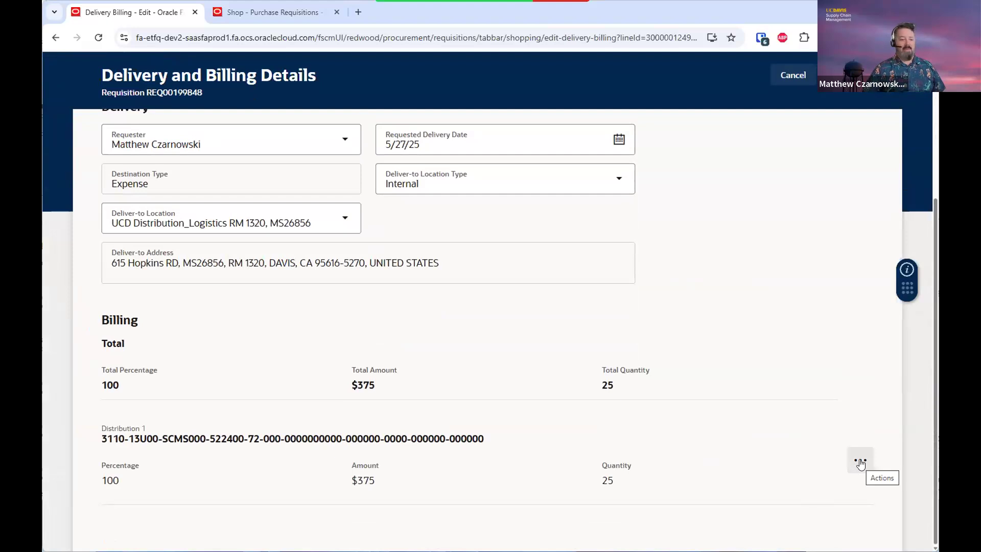
{"action": "left_click", "coordinate": [860, 462]}
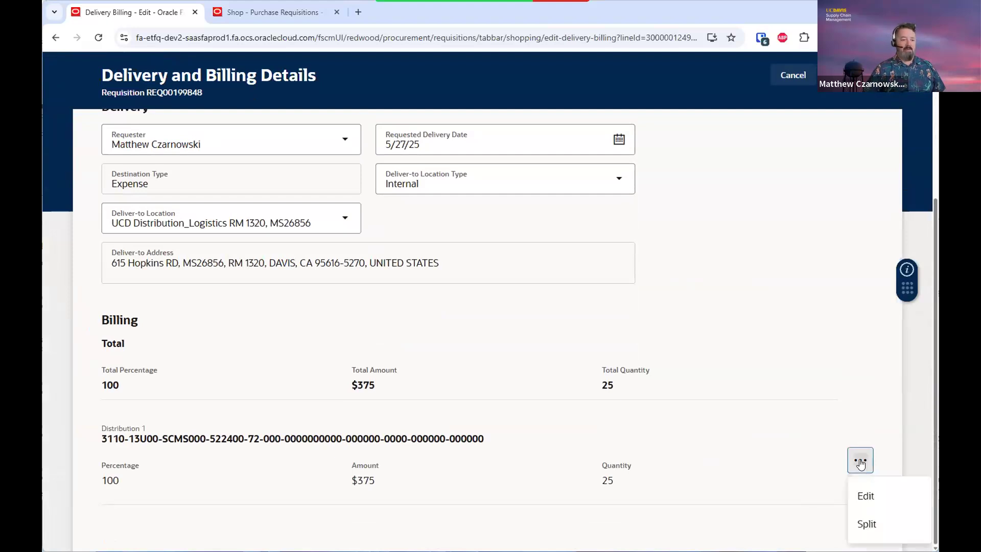
{"action": "left_click", "coordinate": [868, 527]}
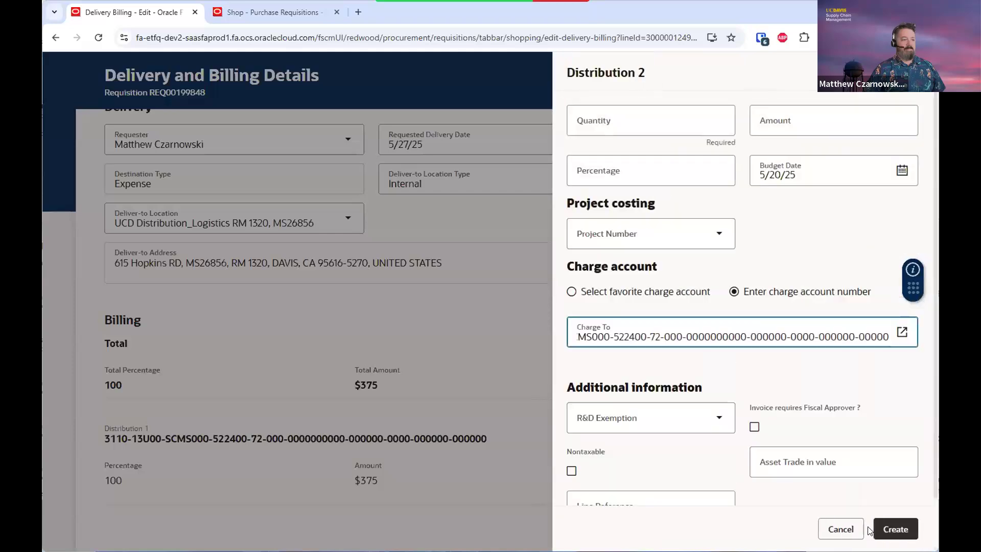
{"action": "scroll", "coordinate": [777, 385], "scroll_direction": "down", "scroll_amount": 1}
{"action": "scroll", "coordinate": [777, 385], "scroll_direction": "up", "scroll_amount": 1}
{"action": "scroll", "coordinate": [777, 385], "scroll_direction": "down", "scroll_amount": 1}
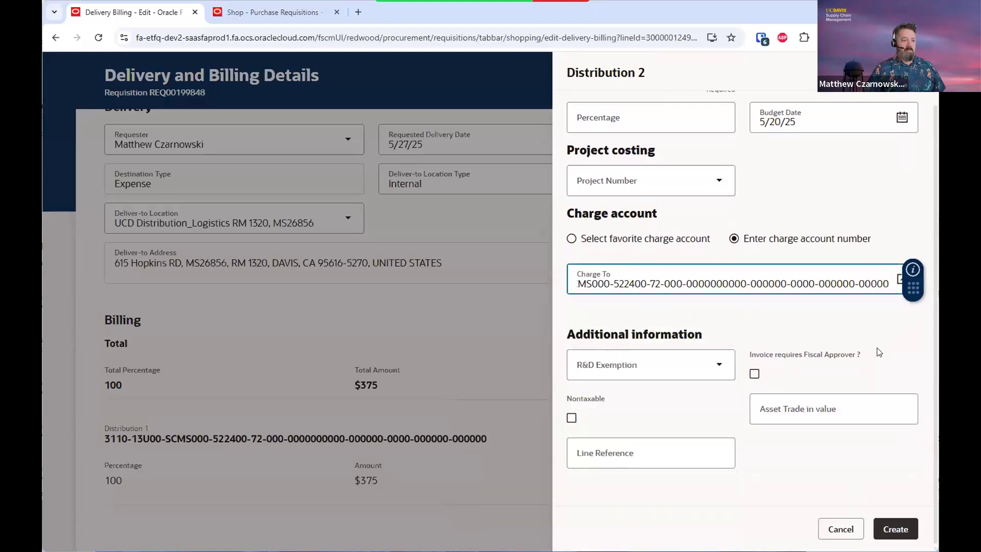
{"action": "scroll", "coordinate": [871, 358], "scroll_direction": "up", "scroll_amount": 1}
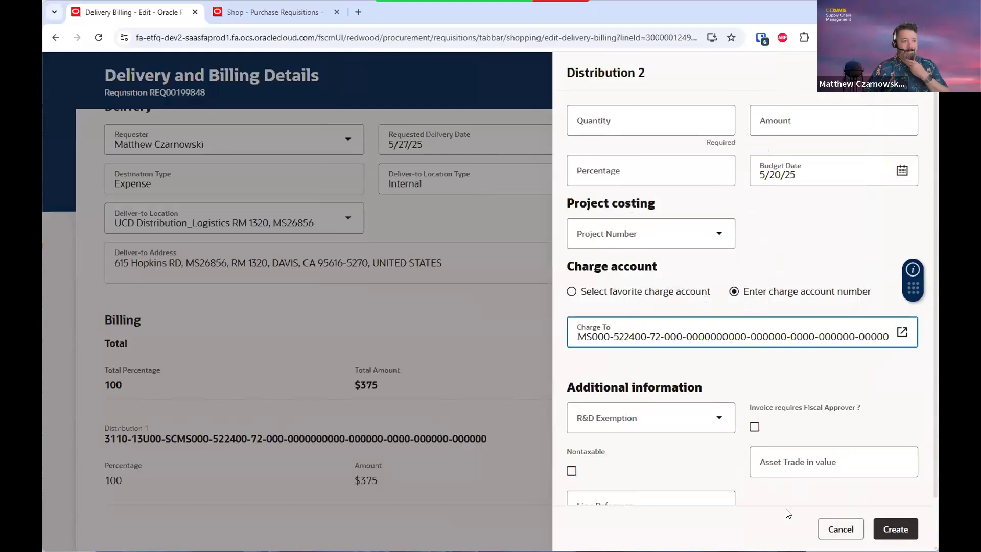
{"action": "scroll", "coordinate": [789, 514], "scroll_direction": "down", "scroll_amount": 1}
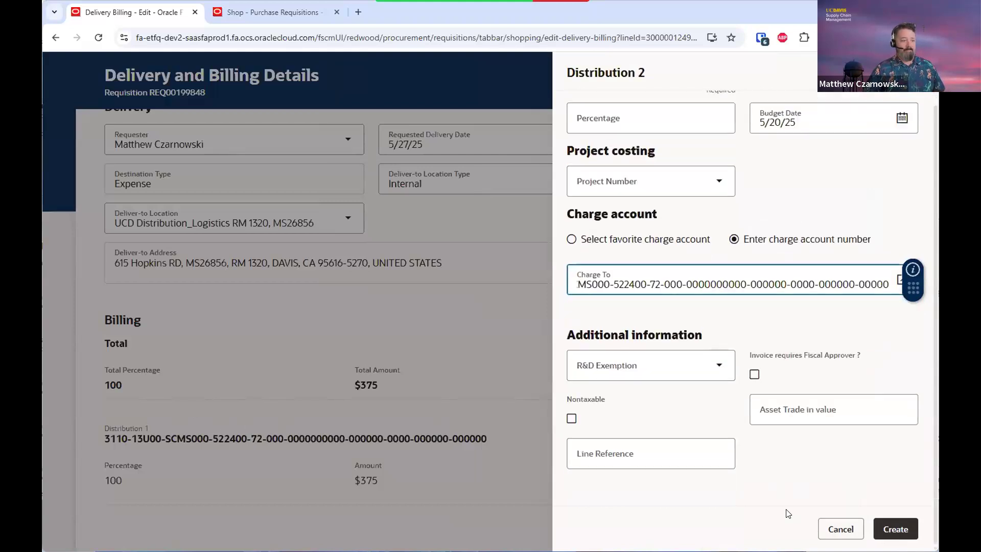
Discard the Distribution 2 split and leave the Birdhouses line details without saving
{"action": "left_click", "coordinate": [838, 531]}
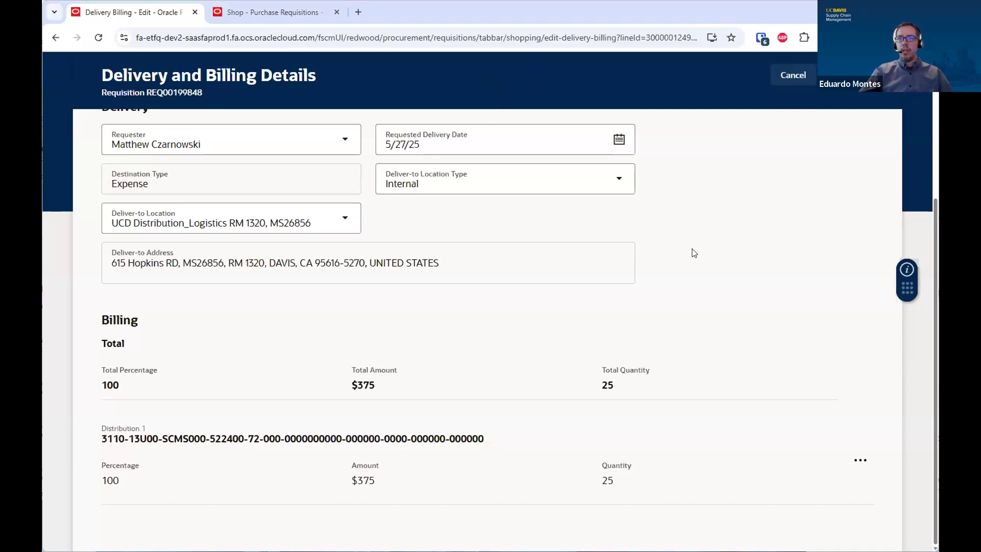
{"action": "scroll", "coordinate": [716, 271], "scroll_direction": "up", "scroll_amount": 5}
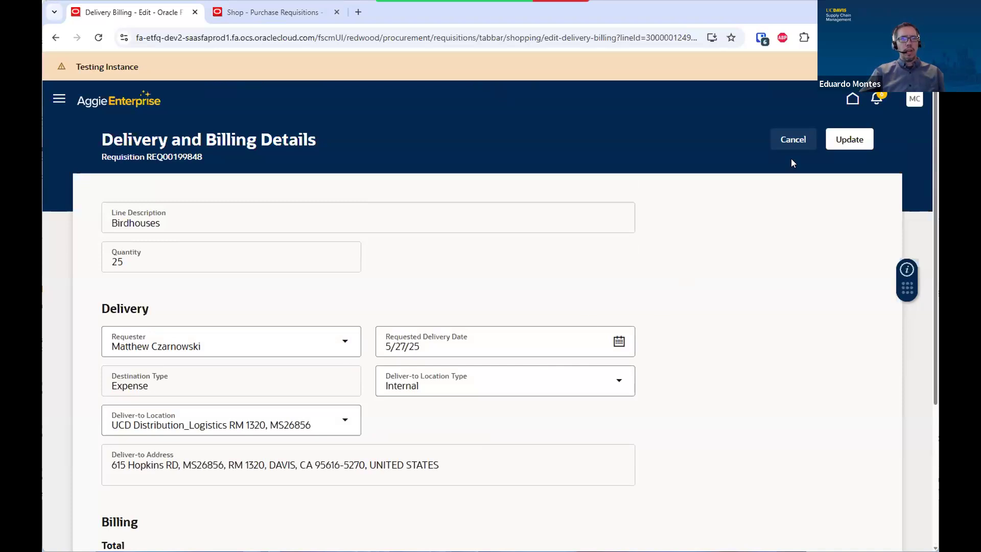
{"action": "left_click", "coordinate": [790, 140]}
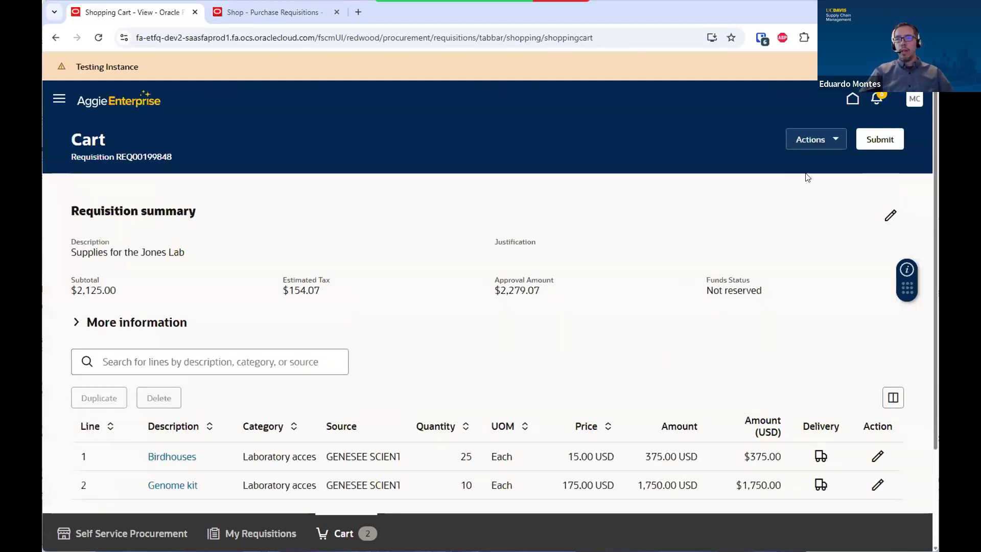
Save the $2,279.07 cart for later as draft requisition REQ00199848
{"action": "left_click", "coordinate": [830, 139]}
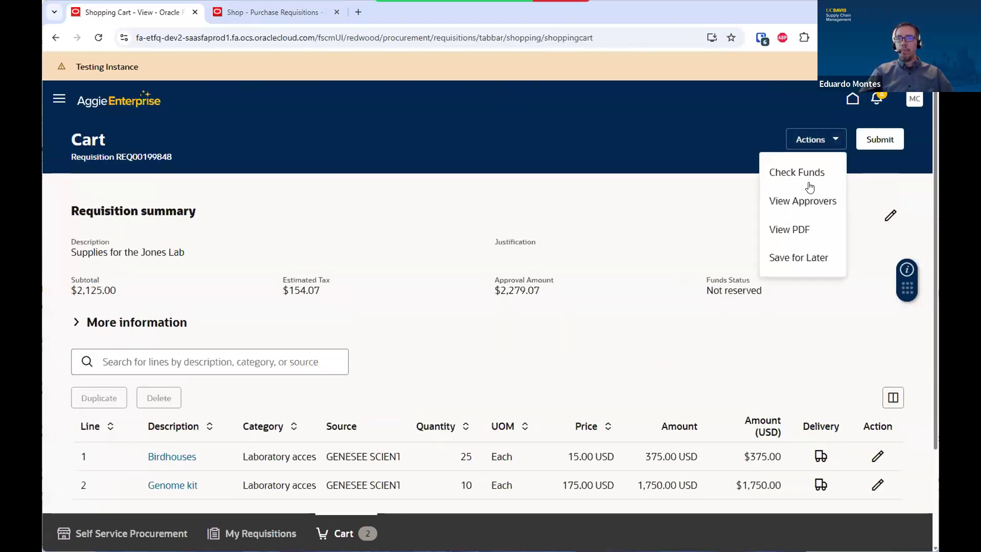
{"action": "left_click", "coordinate": [793, 257]}
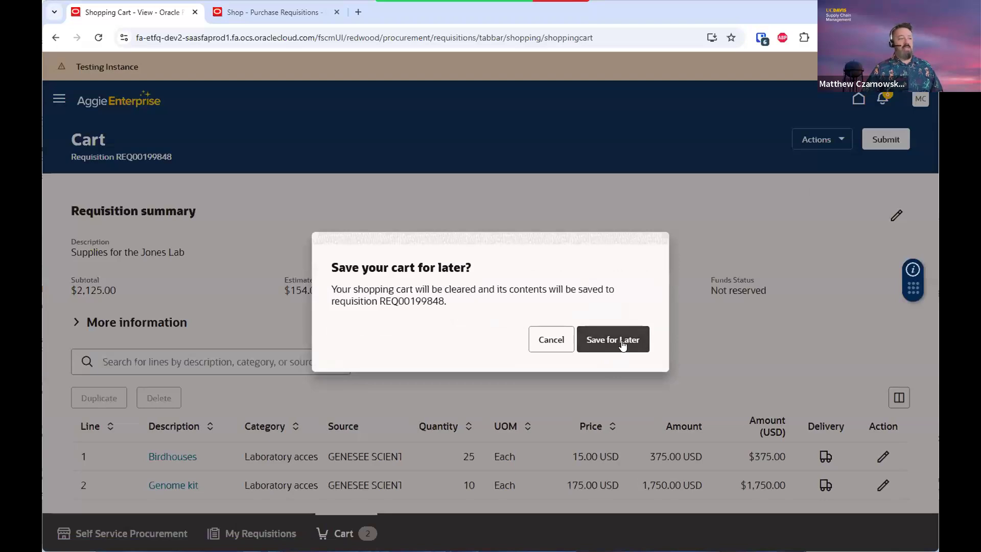
{"action": "left_click", "coordinate": [550, 340]}
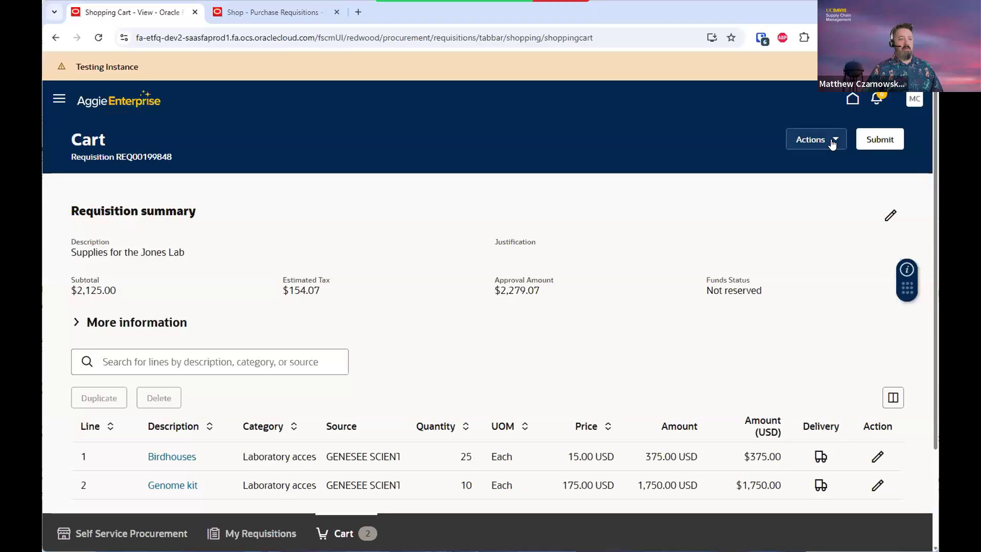
{"action": "left_click", "coordinate": [833, 143]}
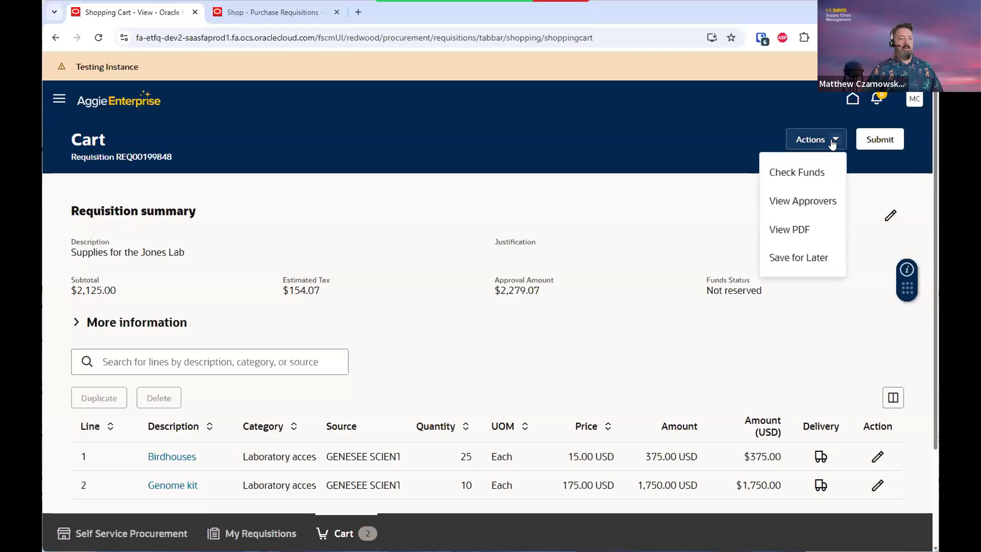
{"action": "left_click", "coordinate": [796, 256]}
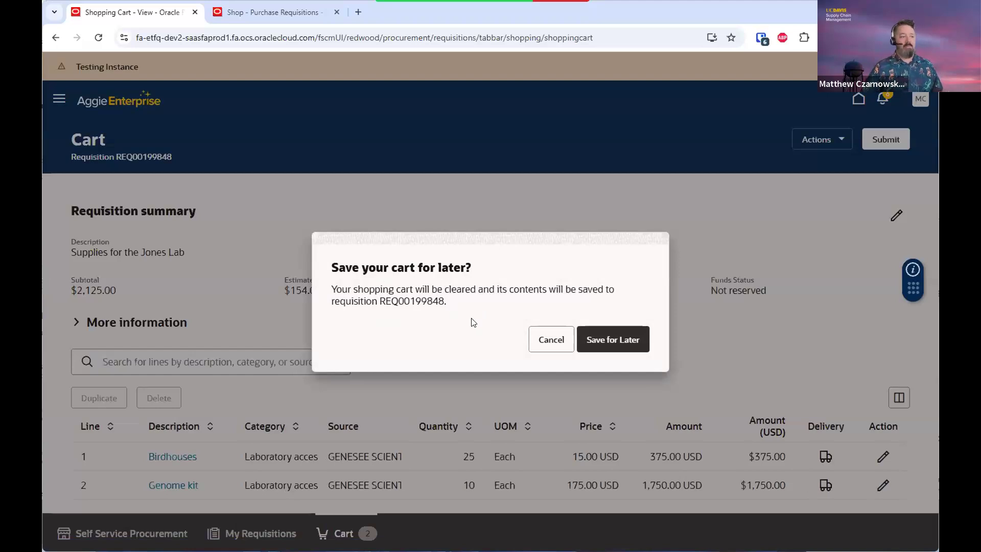
{"action": "left_click", "coordinate": [602, 342]}
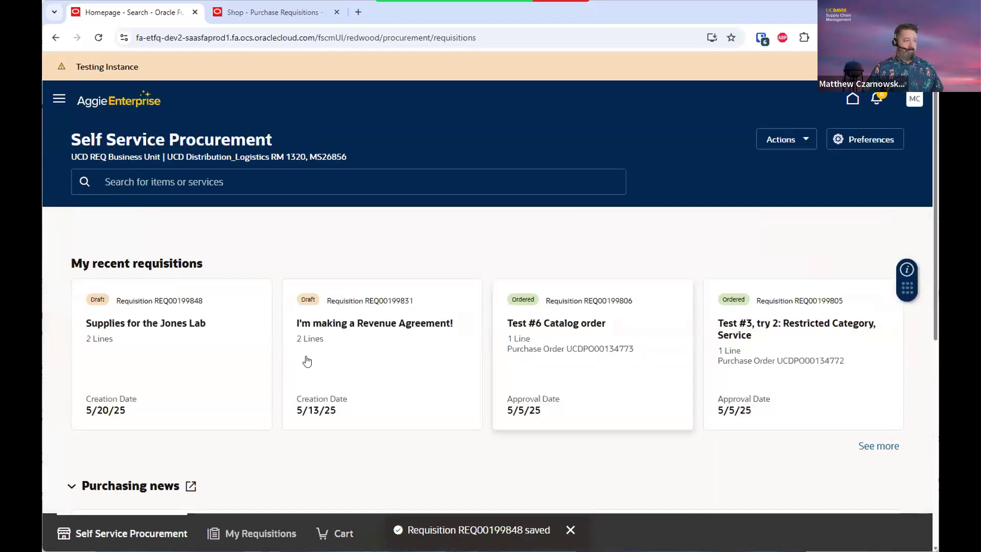
Open My Requisitions and filter it to supplier FISHER SCIENTIFIC COMPANY LLC
{"action": "scroll", "coordinate": [300, 364], "scroll_direction": "down", "scroll_amount": 3}
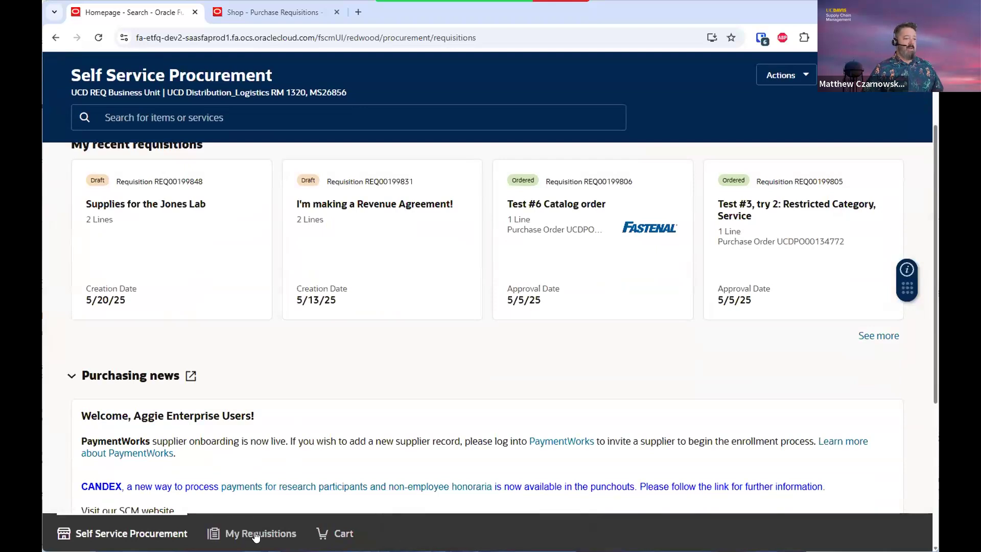
{"action": "left_click", "coordinate": [257, 534]}
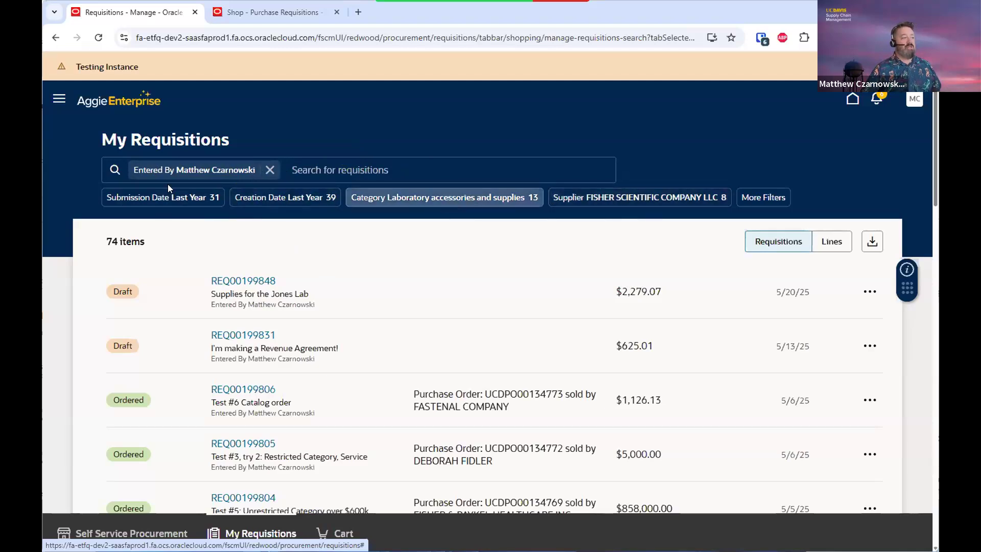
{"action": "left_click", "coordinate": [598, 197]}
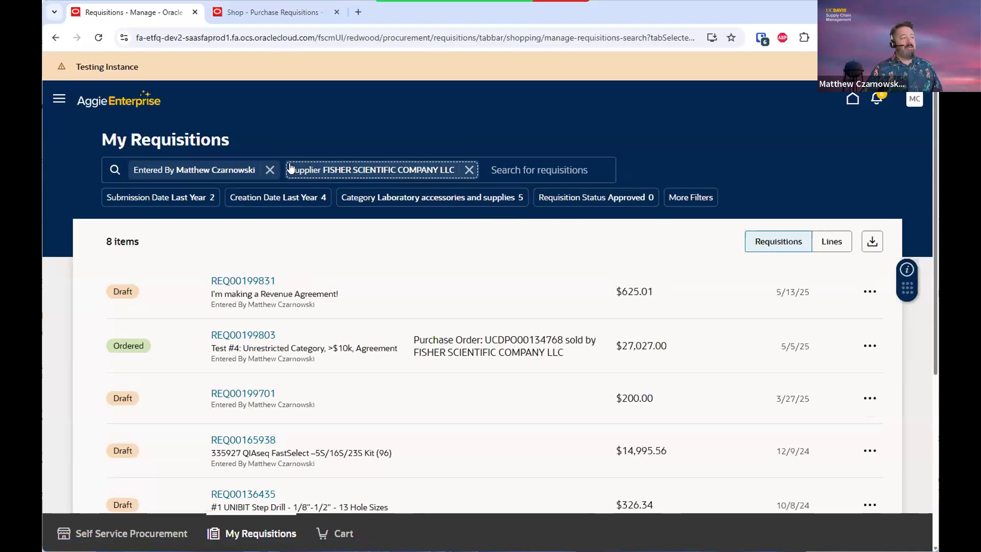
Switch the supplier filter to SPECTRUM LABORATORY PRODUCTS INC, then remove it
{"action": "left_click", "coordinate": [376, 171]}
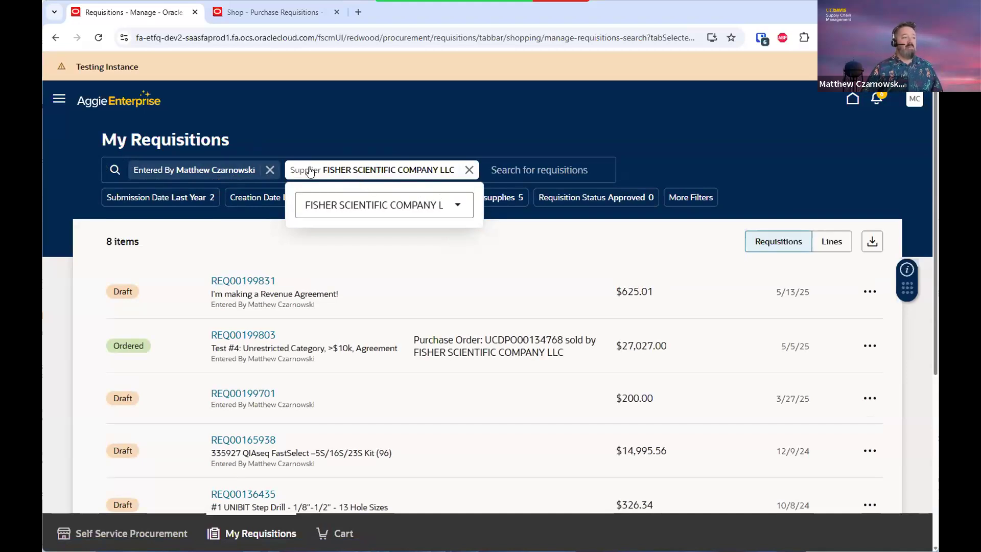
{"action": "left_click", "coordinate": [458, 206]}
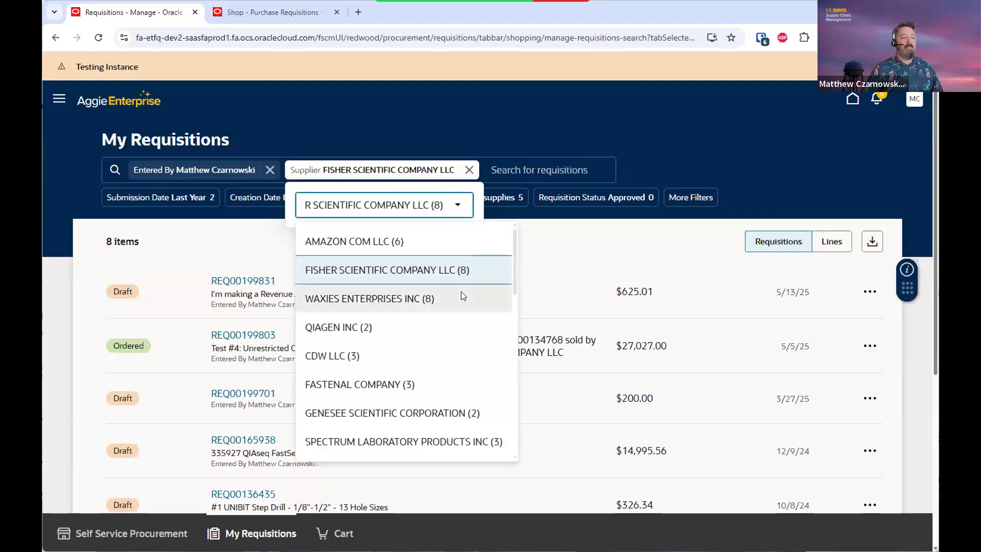
{"action": "scroll", "coordinate": [461, 291], "scroll_direction": "down", "scroll_amount": 2}
{"action": "scroll", "coordinate": [461, 291], "scroll_direction": "down", "scroll_amount": 5}
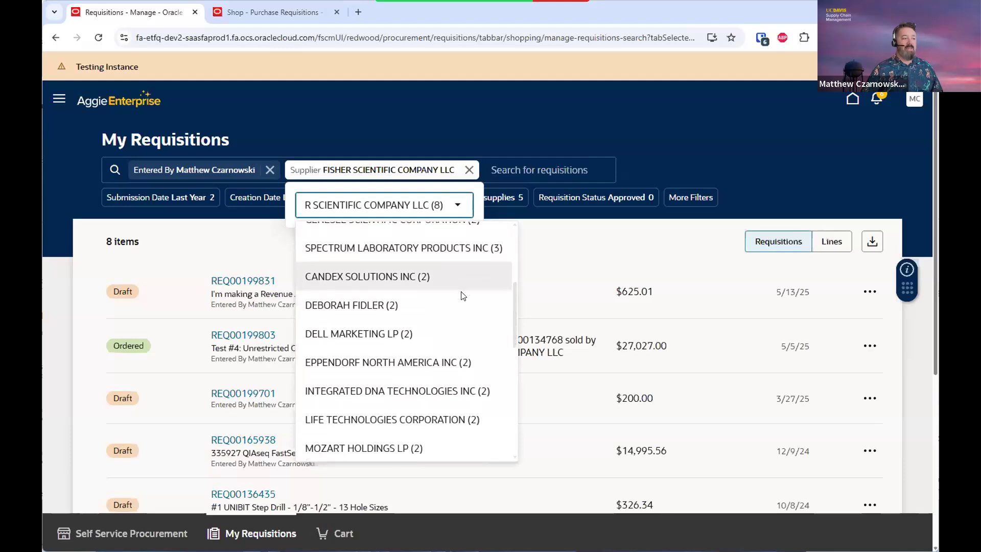
{"action": "scroll", "coordinate": [462, 296], "scroll_direction": "down", "scroll_amount": 3}
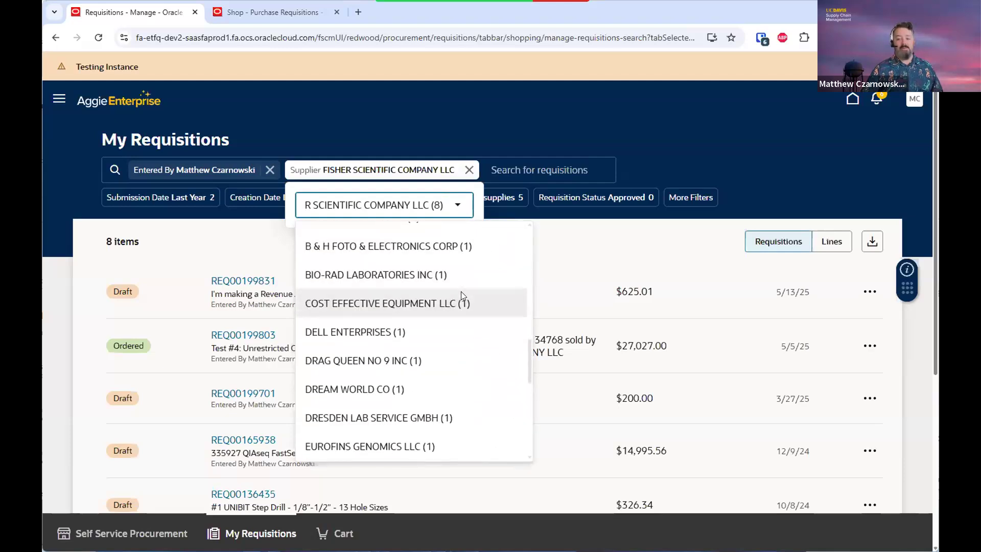
{"action": "scroll", "coordinate": [461, 292], "scroll_direction": "down", "scroll_amount": 4}
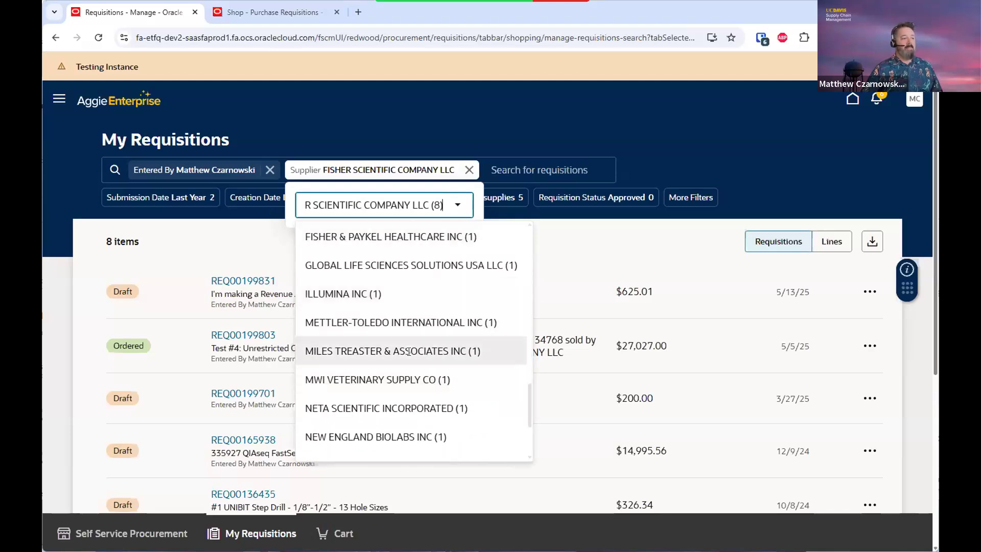
{"action": "scroll", "coordinate": [456, 343], "scroll_direction": "up", "scroll_amount": 10}
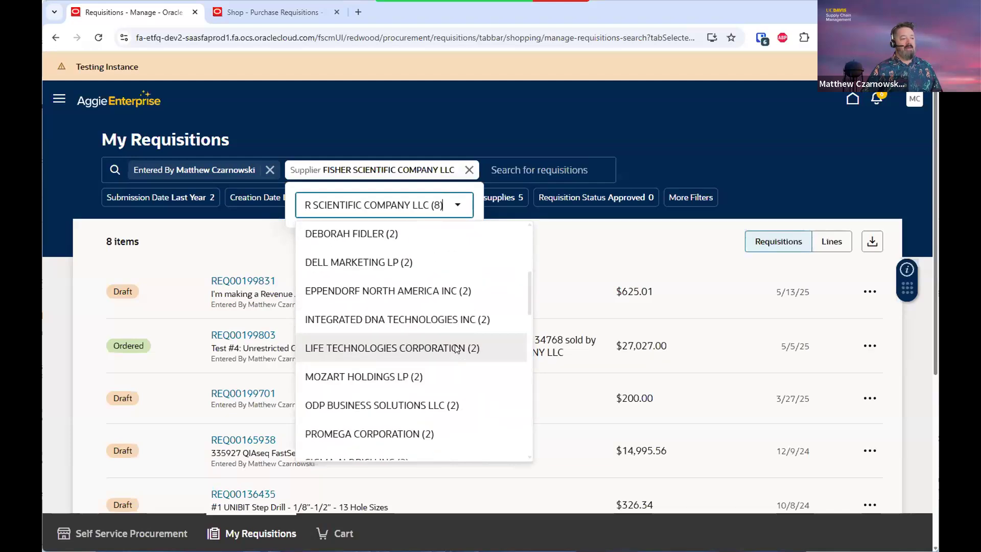
{"action": "left_click", "coordinate": [419, 262]}
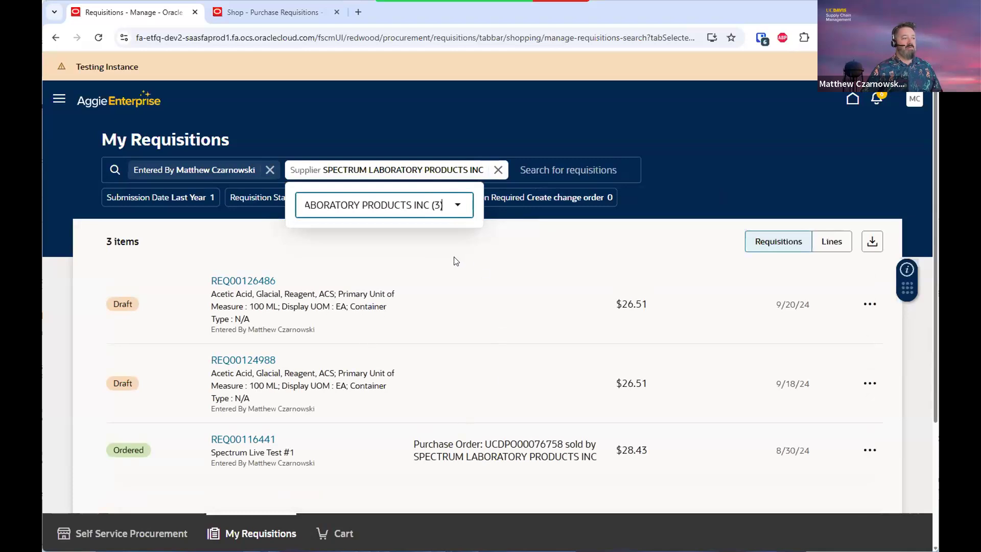
{"action": "left_click", "coordinate": [454, 124]}
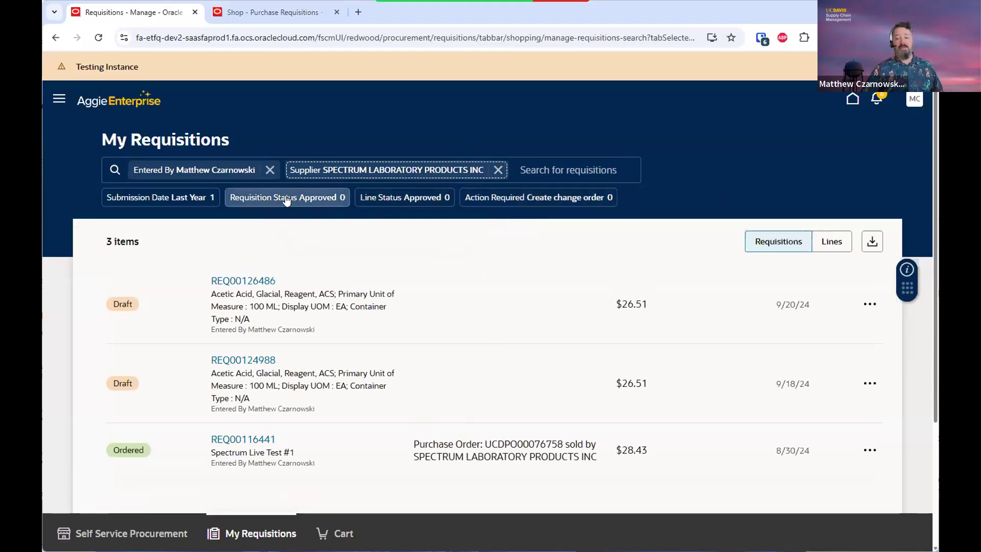
{"action": "left_click", "coordinate": [497, 171]}
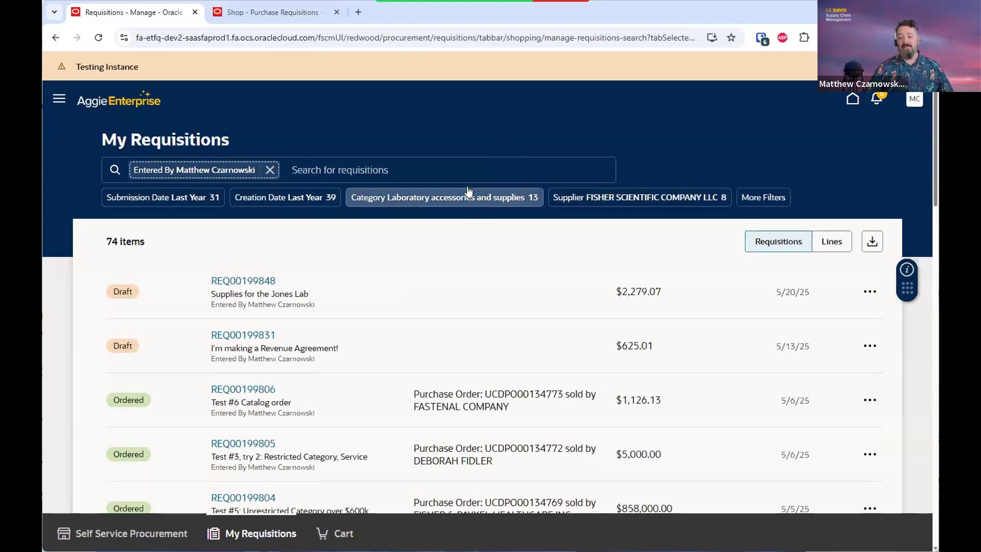
Re-add the Fisher Scientific supplier filter, then remove both the Entered By and supplier filters
{"action": "left_click", "coordinate": [633, 198]}
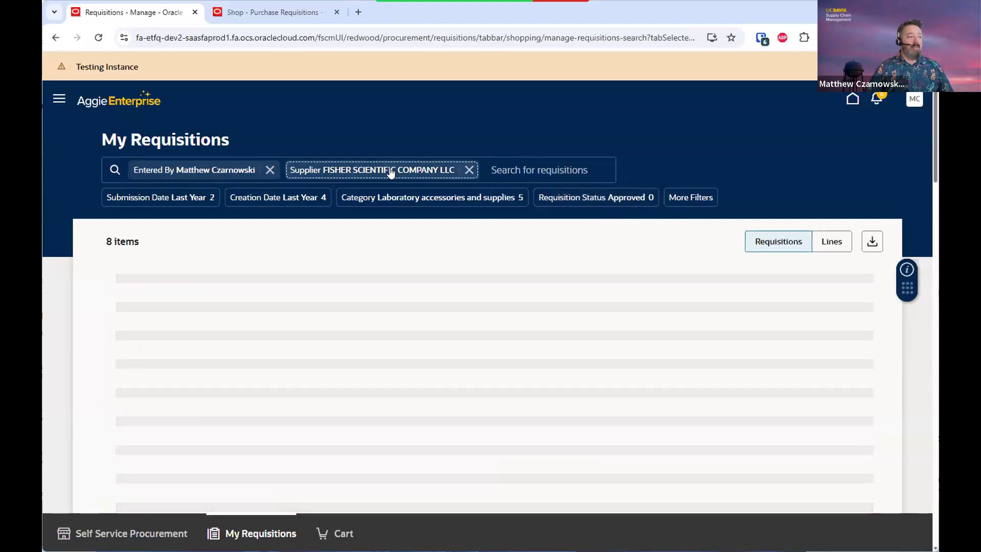
{"action": "left_click", "coordinate": [391, 174]}
{"action": "left_click", "coordinate": [415, 204]}
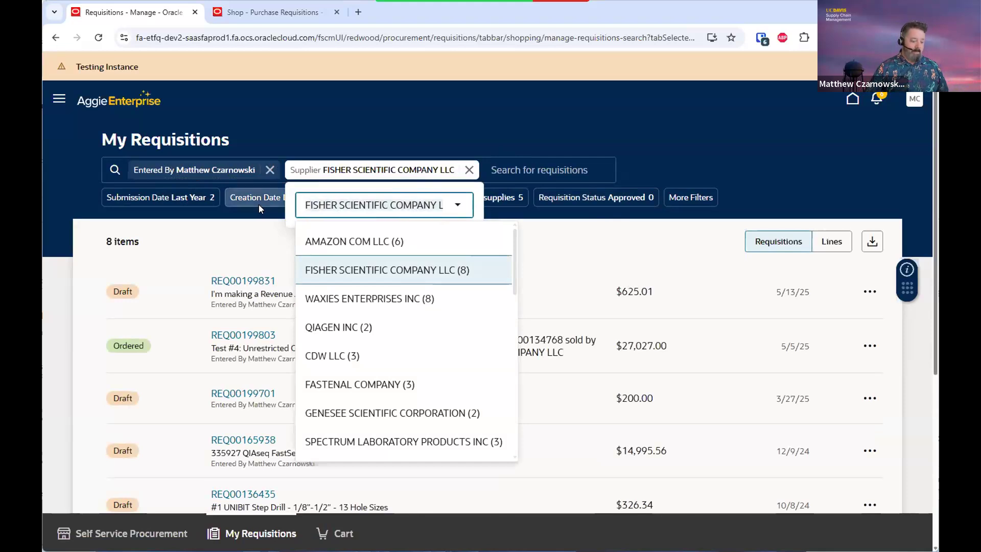
{"action": "type", "text": "ge"}
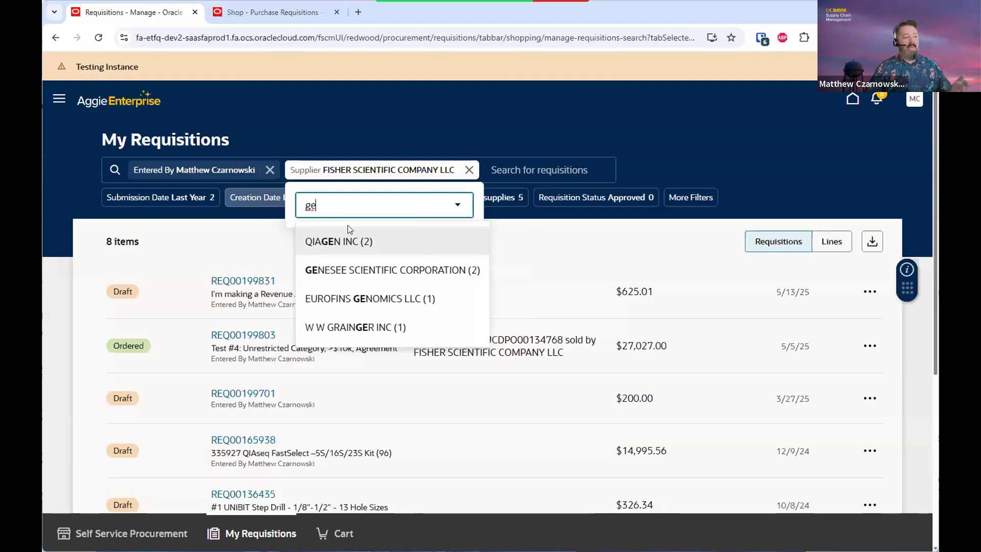
{"action": "left_click", "coordinate": [389, 133]}
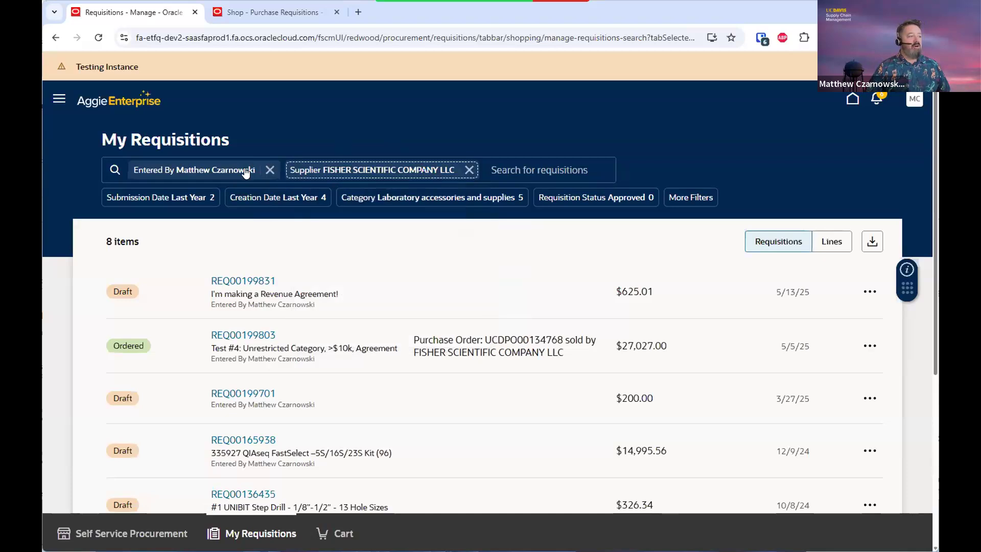
{"action": "left_click", "coordinate": [214, 172]}
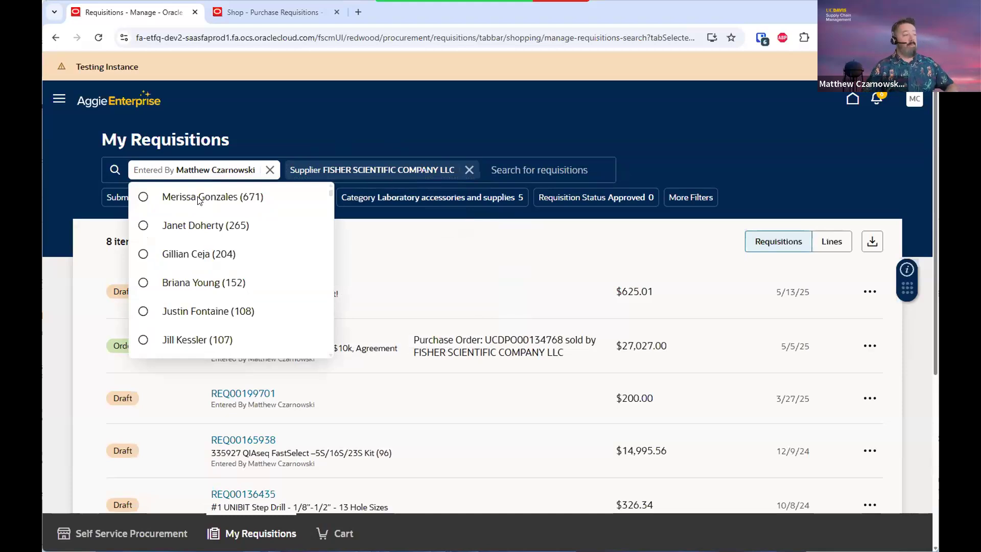
{"action": "left_click", "coordinate": [269, 170]}
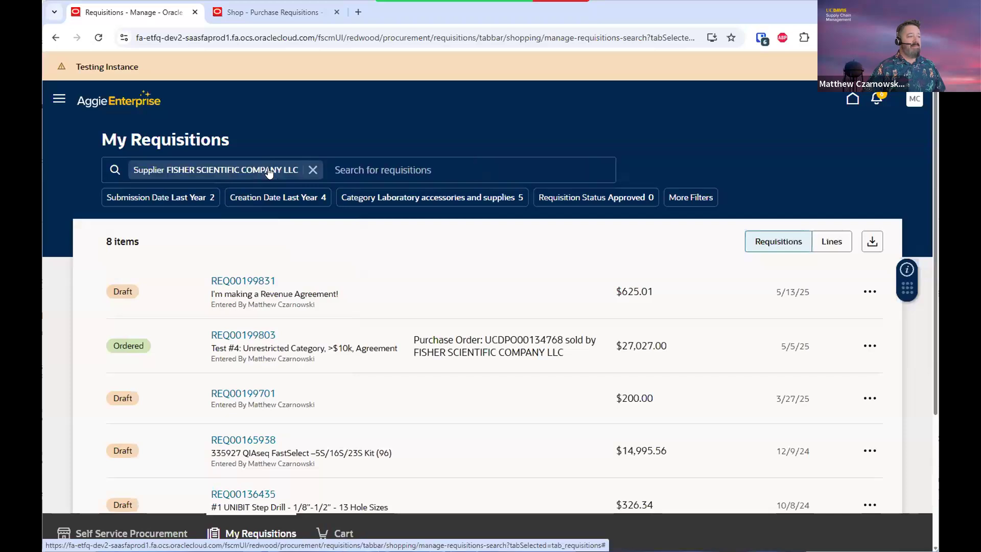
{"action": "left_click", "coordinate": [312, 169]}
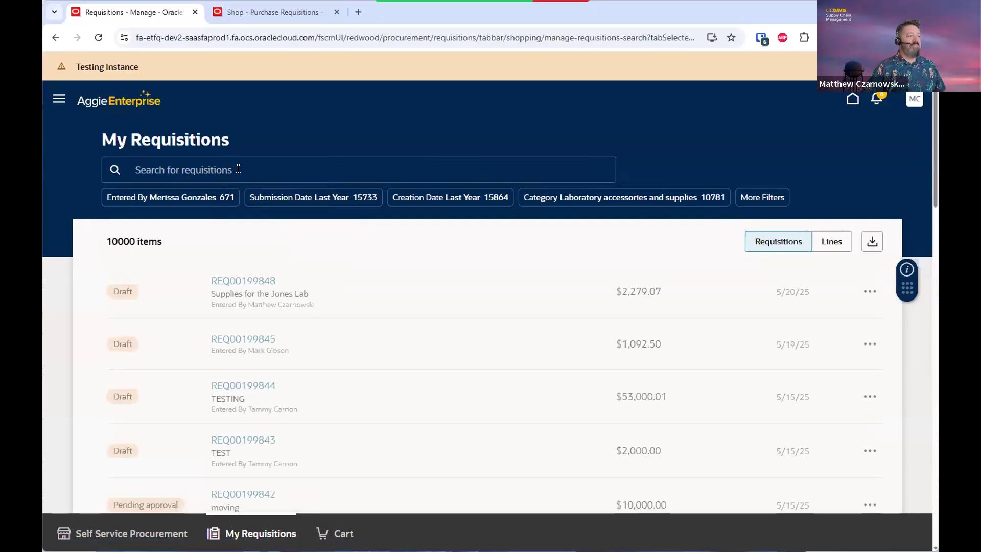
Search requisitions by the other user's account ID, then by 'entered by' plus their name
{"action": "left_click", "coordinate": [238, 169]}
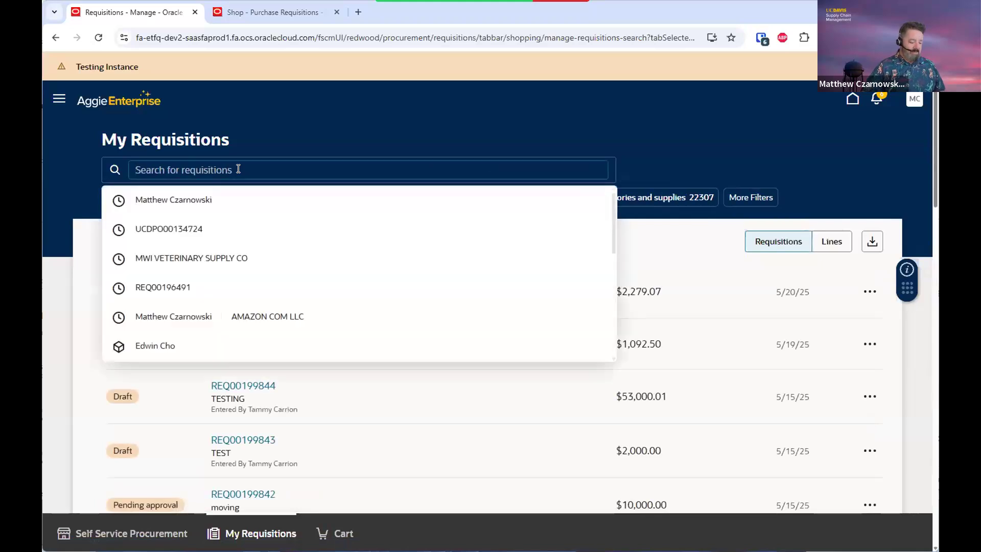
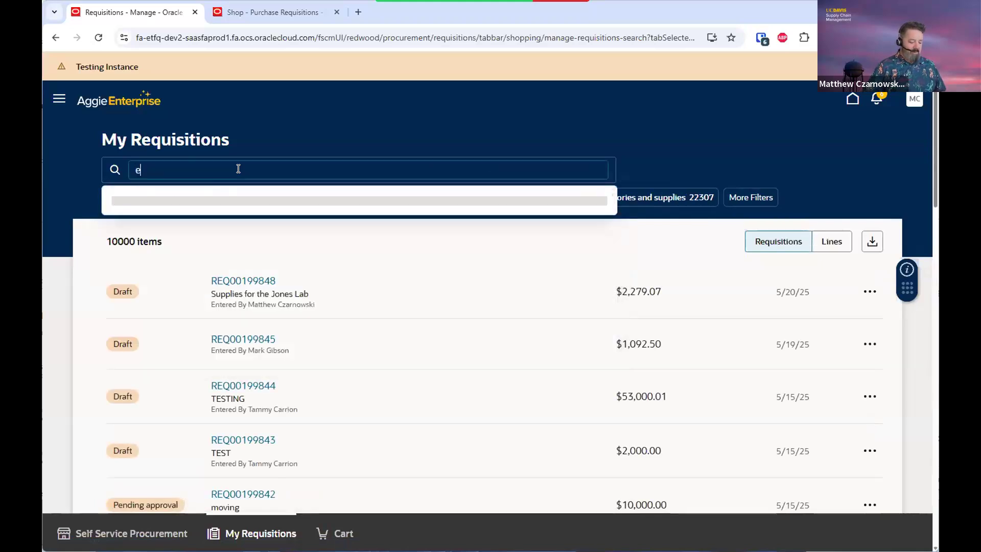
{"action": "key", "text": "Return"}
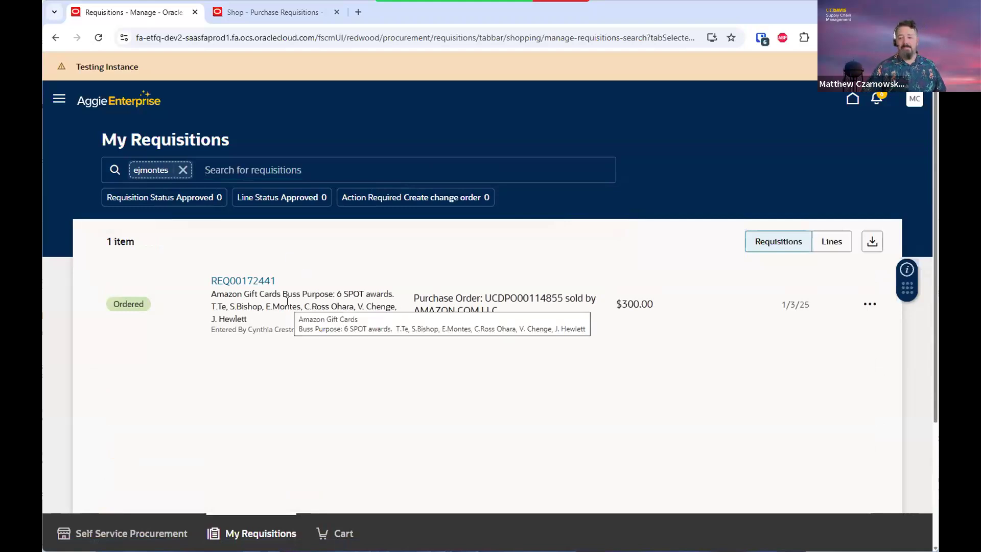
{"action": "left_click", "coordinate": [183, 169]}
{"action": "type", "text": "entered by eduar"}
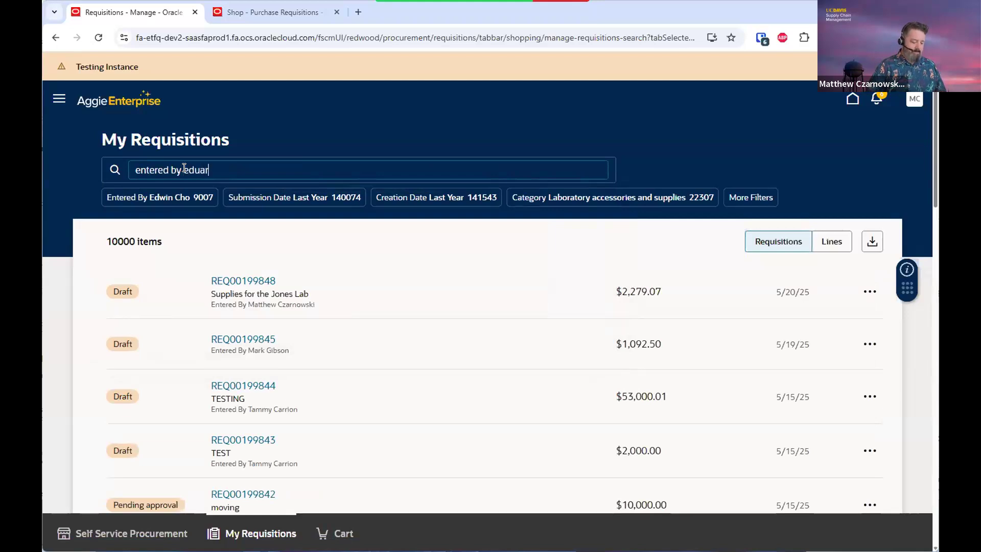
{"action": "key", "text": "Return"}
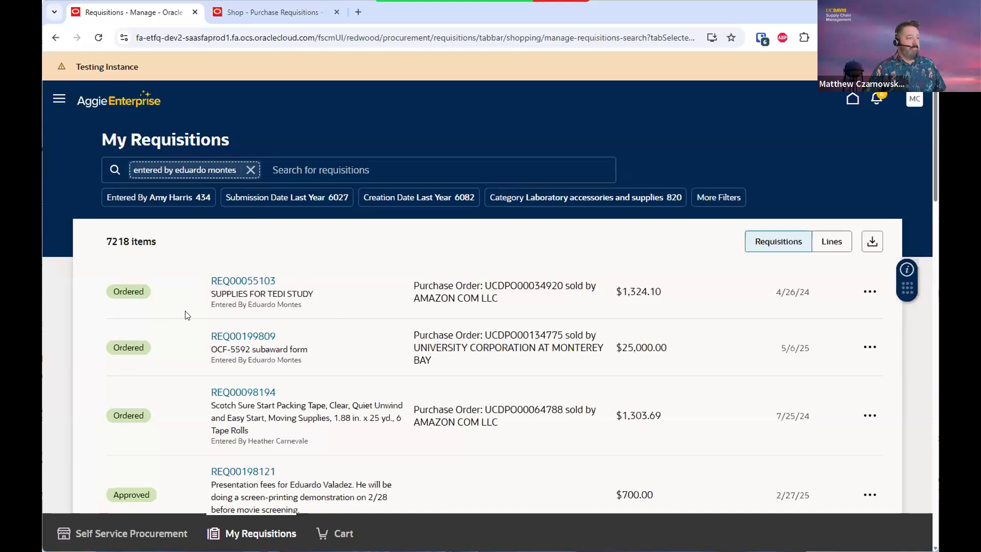
Add a Submission Date filter set to This Month, narrowing the list to 22 requisitions
{"action": "left_click", "coordinate": [312, 200]}
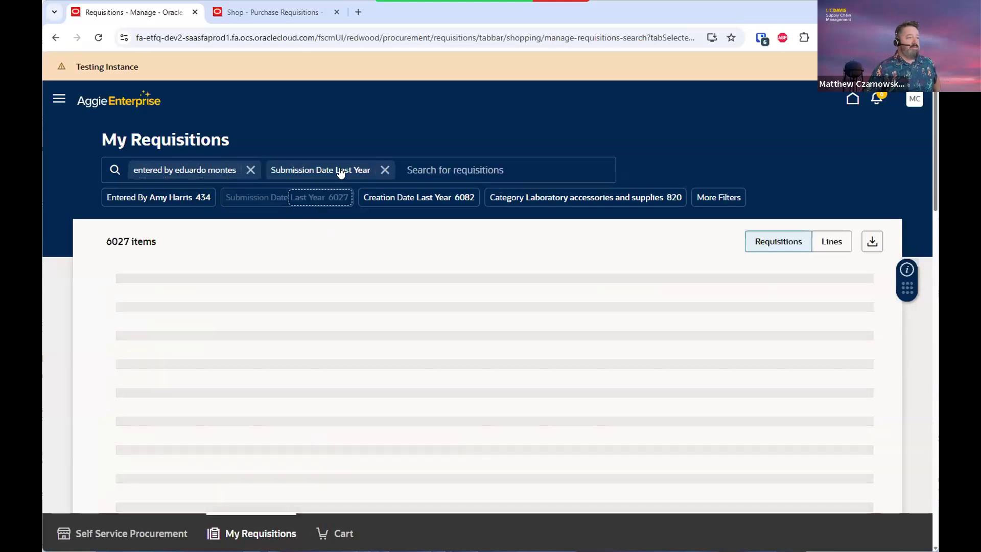
{"action": "left_click", "coordinate": [341, 174]}
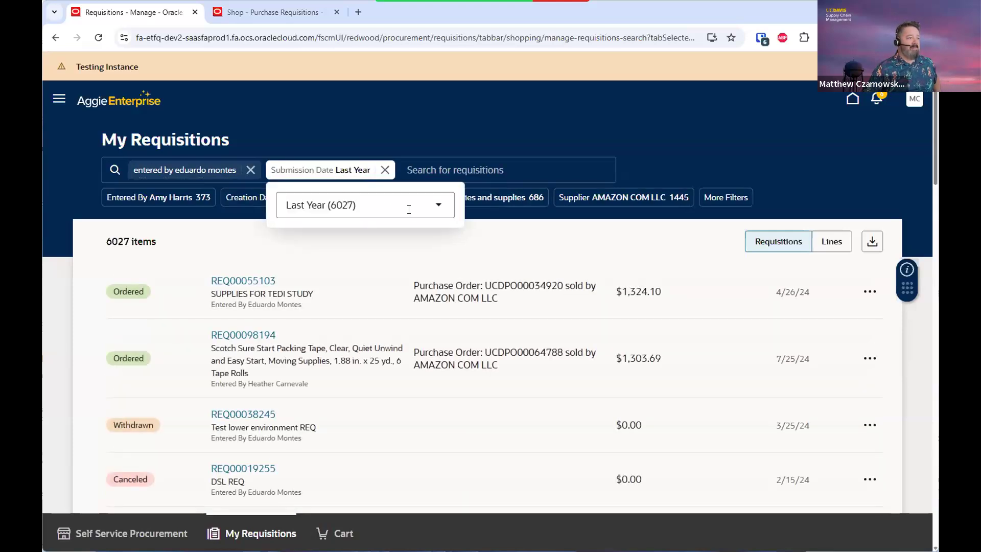
{"action": "left_click", "coordinate": [409, 209]}
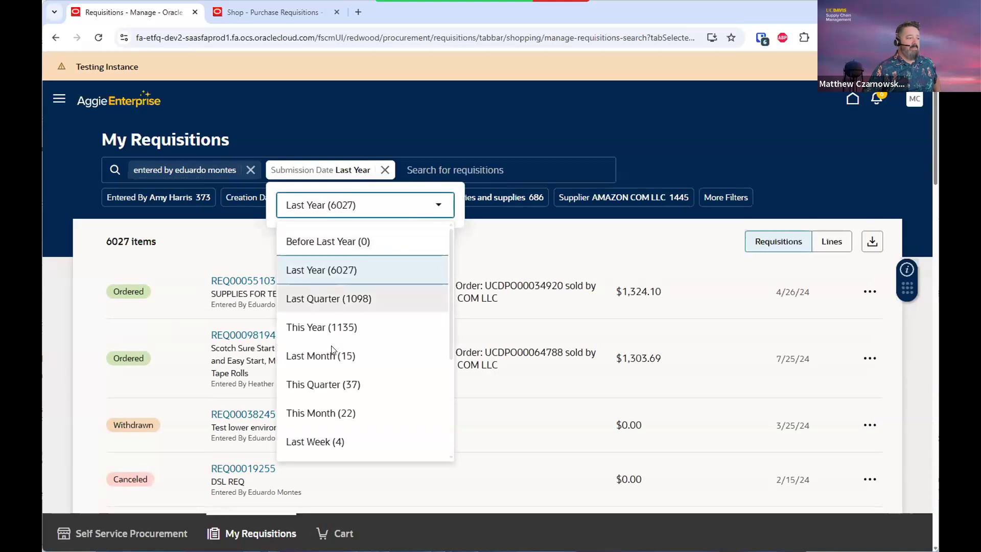
{"action": "left_click", "coordinate": [323, 412]}
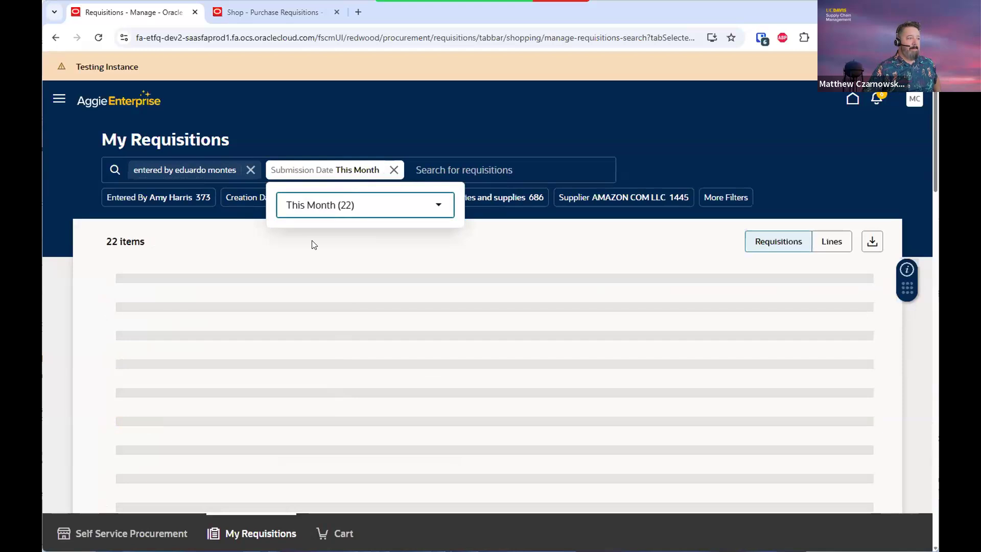
{"action": "left_click", "coordinate": [425, 130]}
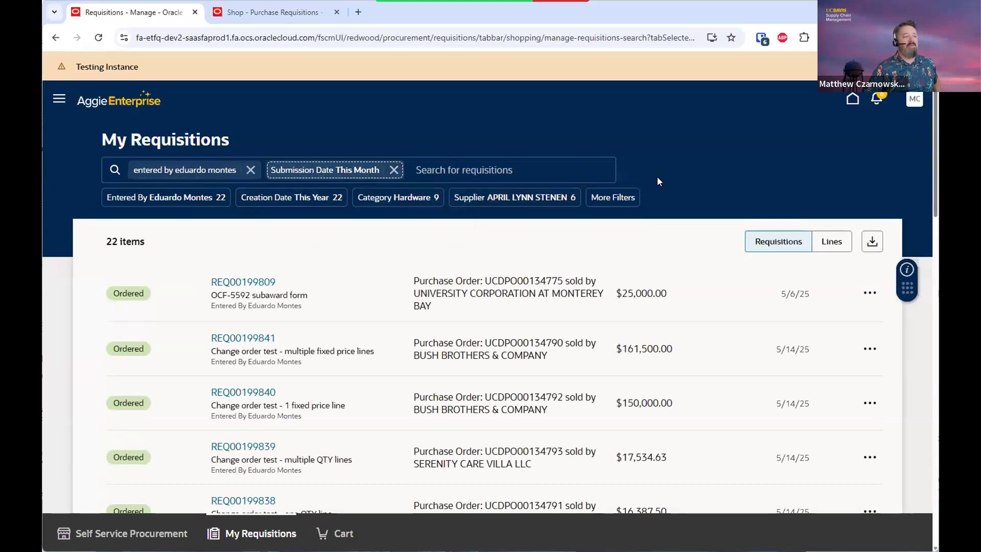
{"action": "left_click", "coordinate": [607, 198]}
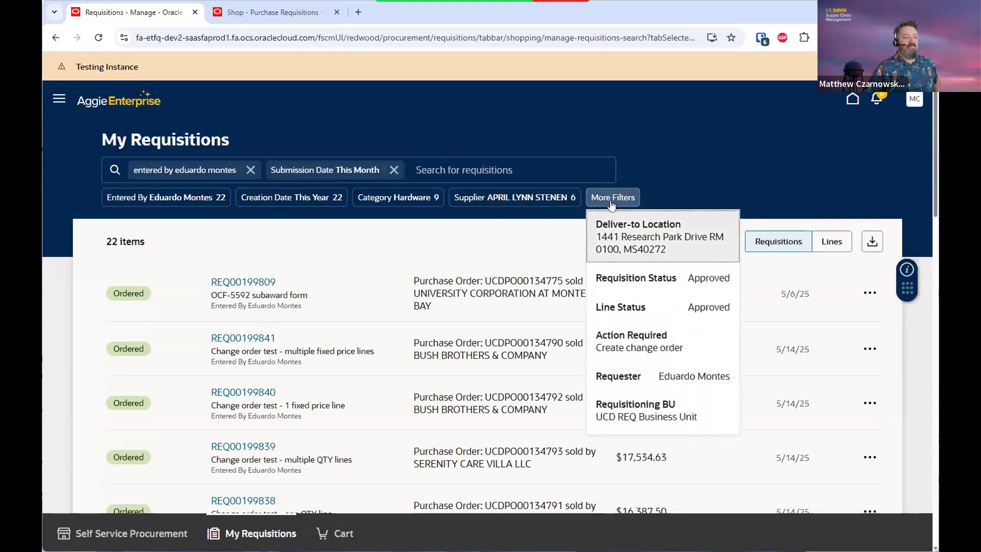
Close the More Filters panel and dismiss the recent searches suggestions
{"action": "scroll", "coordinate": [665, 276], "scroll_direction": "down", "scroll_amount": 2}
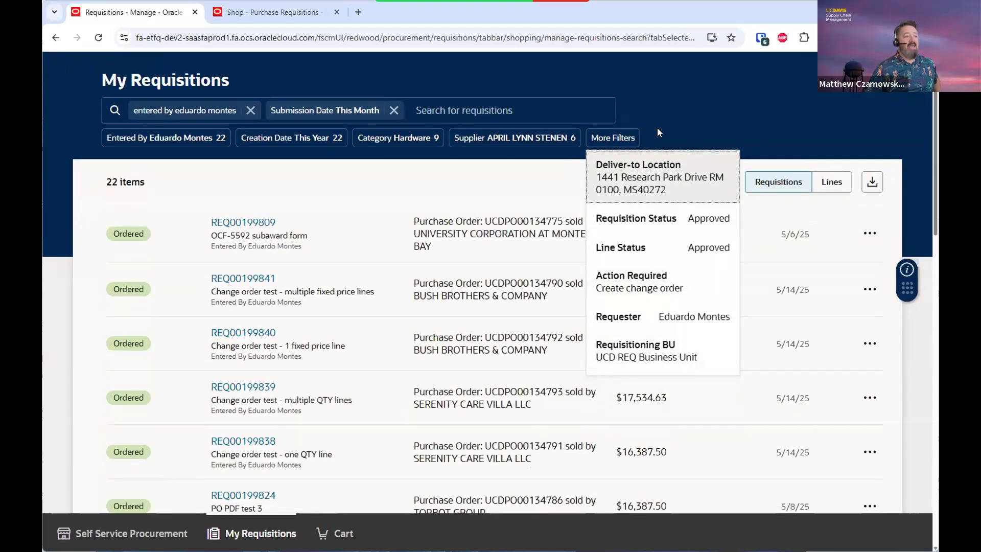
{"action": "left_click", "coordinate": [663, 114]}
{"action": "scroll", "coordinate": [663, 114], "scroll_direction": "up", "scroll_amount": 2}
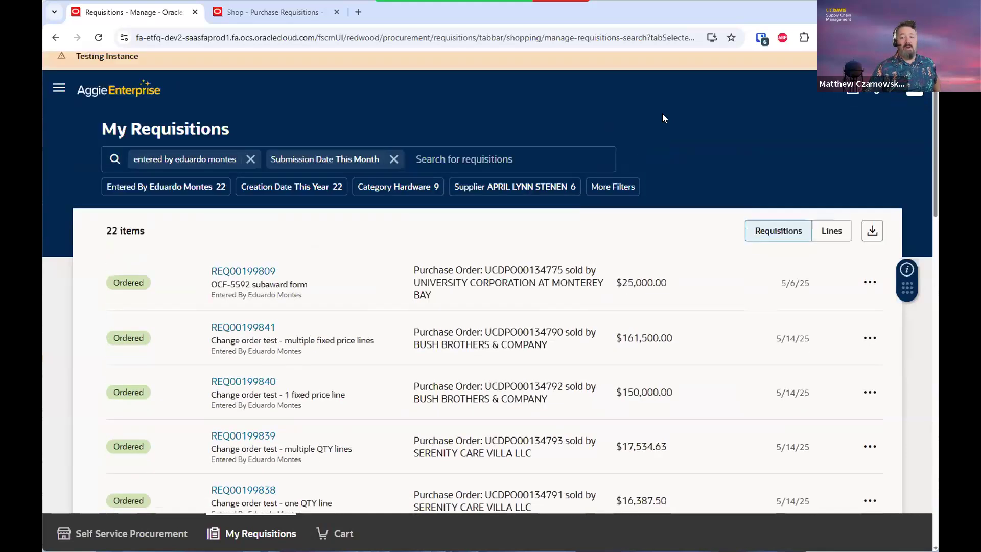
{"action": "left_click", "coordinate": [452, 169]}
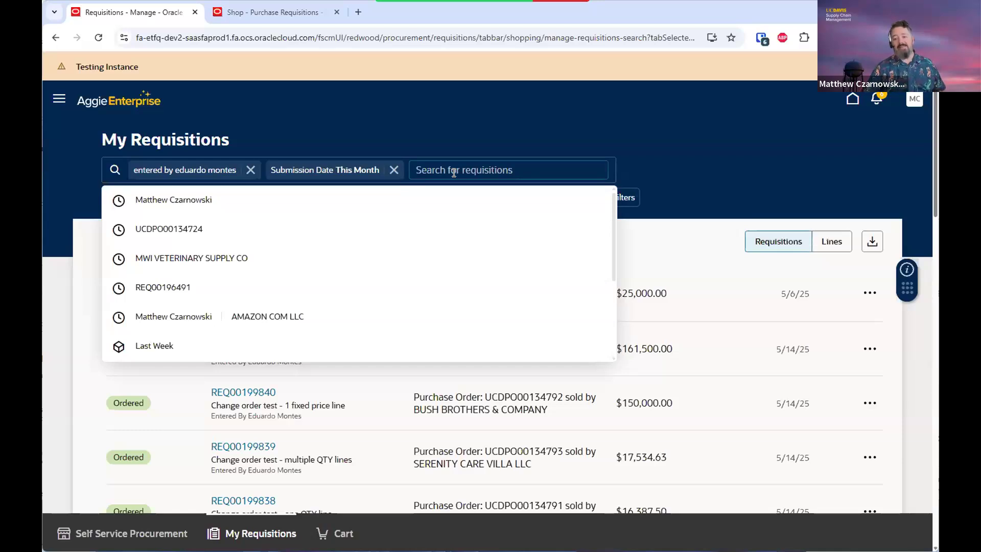
{"action": "left_click", "coordinate": [438, 137]}
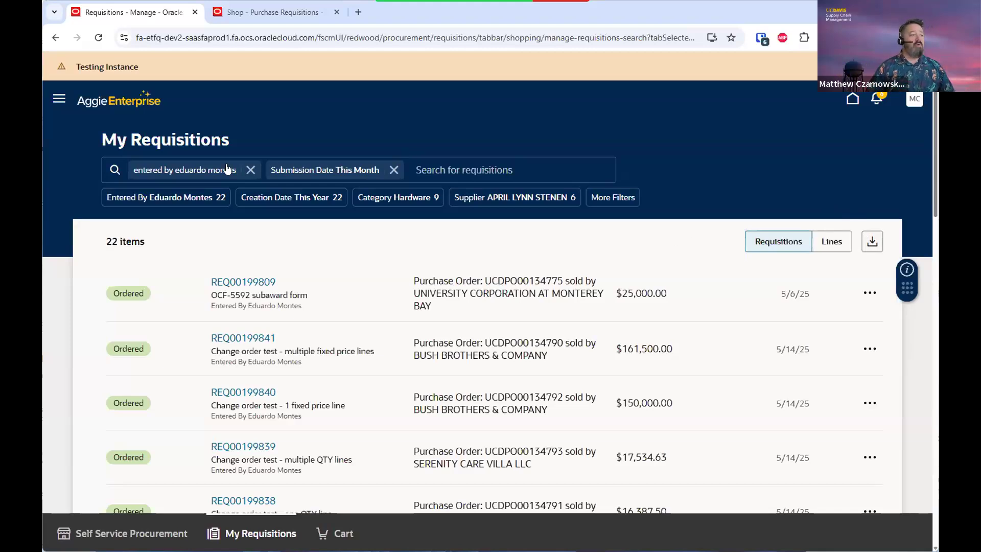
Drop the date and requester filters, search REQ00199809 alone, then clear that search
{"action": "left_click", "coordinate": [463, 200]}
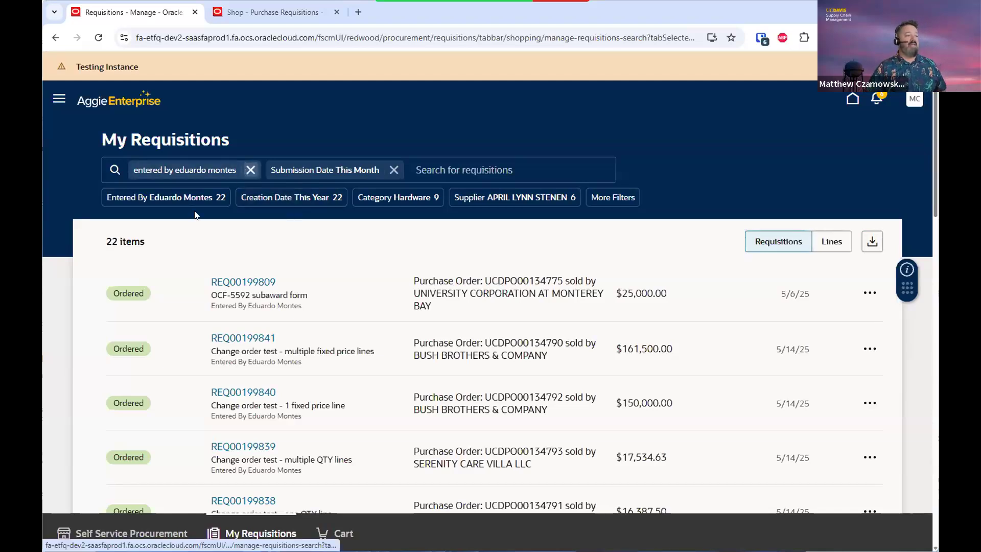
{"action": "left_click_drag", "start_coordinate": [208, 282], "coordinate": [280, 287]}
{"action": "key", "text": "ctrl+c"}
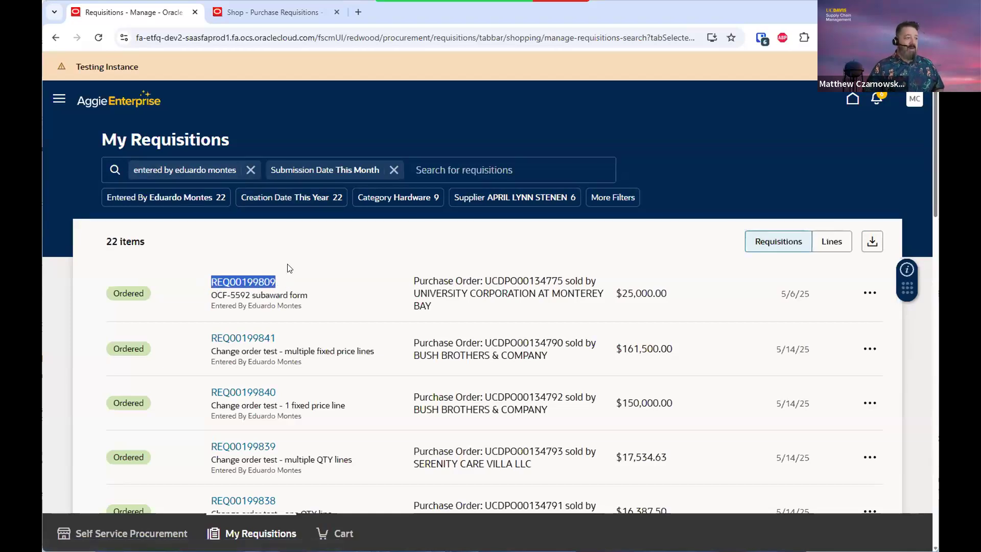
{"action": "left_click", "coordinate": [394, 169]}
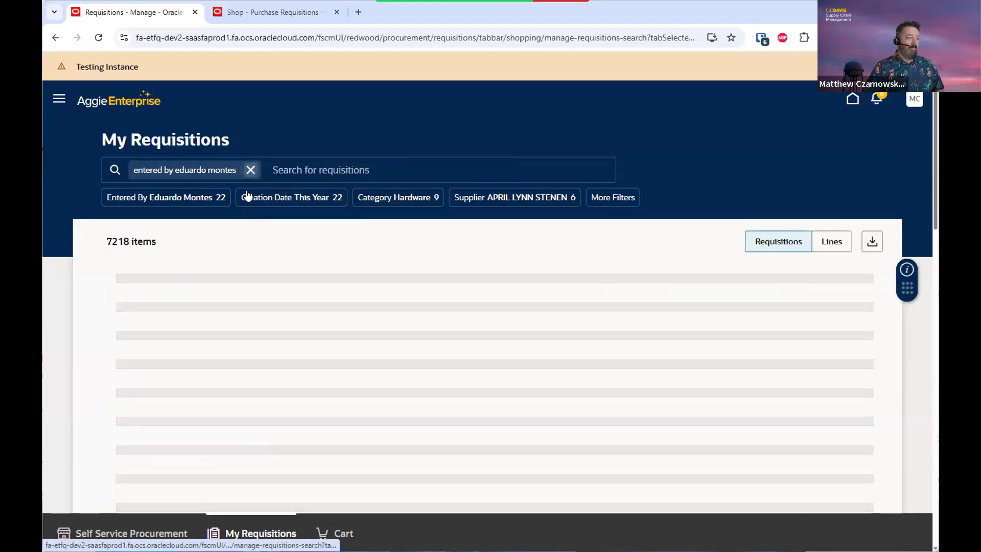
{"action": "left_click", "coordinate": [250, 169]}
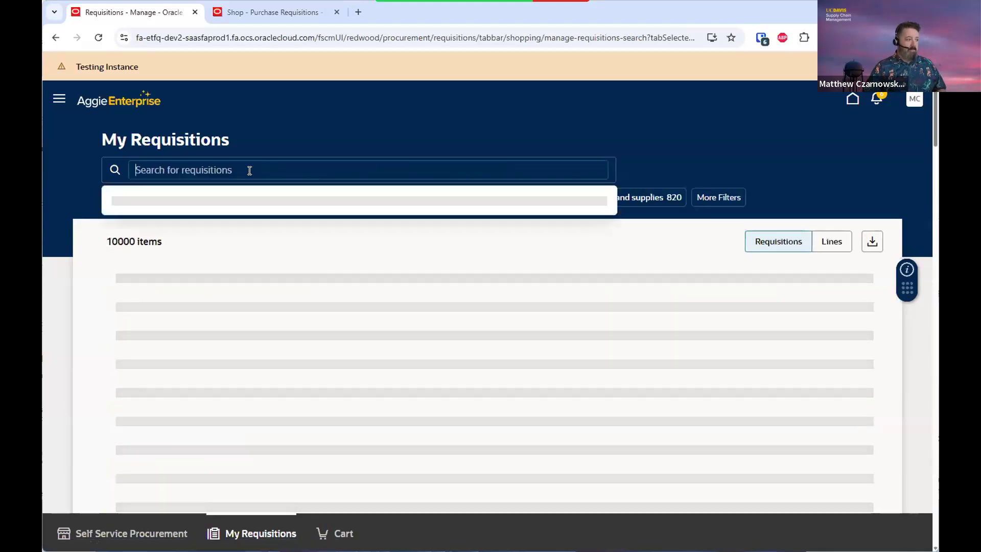
{"action": "key", "text": "ctrl+v"}
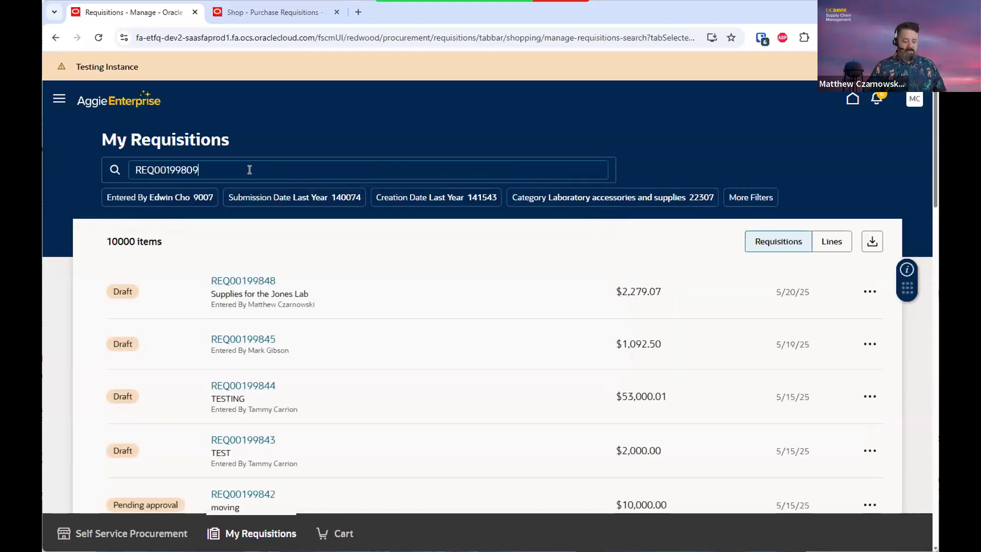
{"action": "key", "text": "Return"}
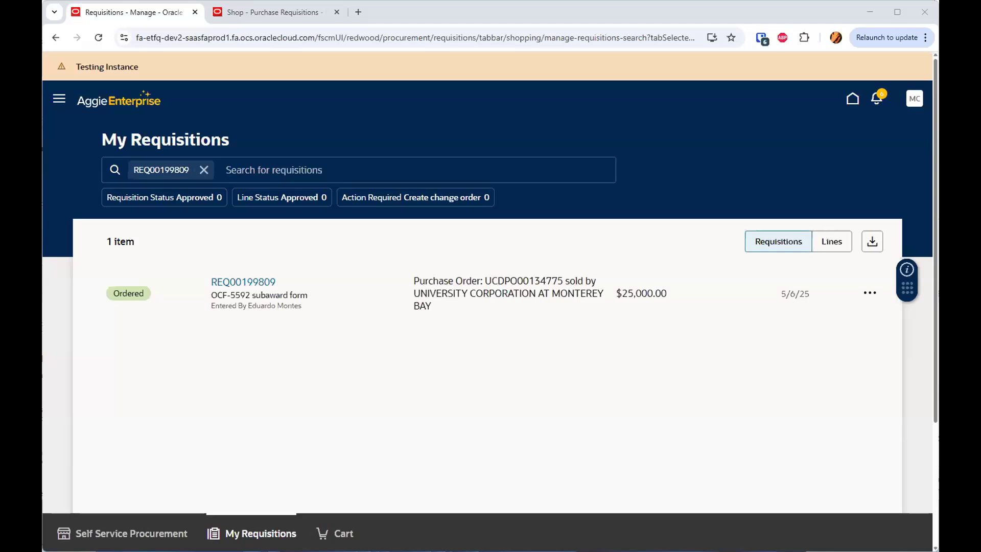
{"action": "left_click", "coordinate": [204, 170]}
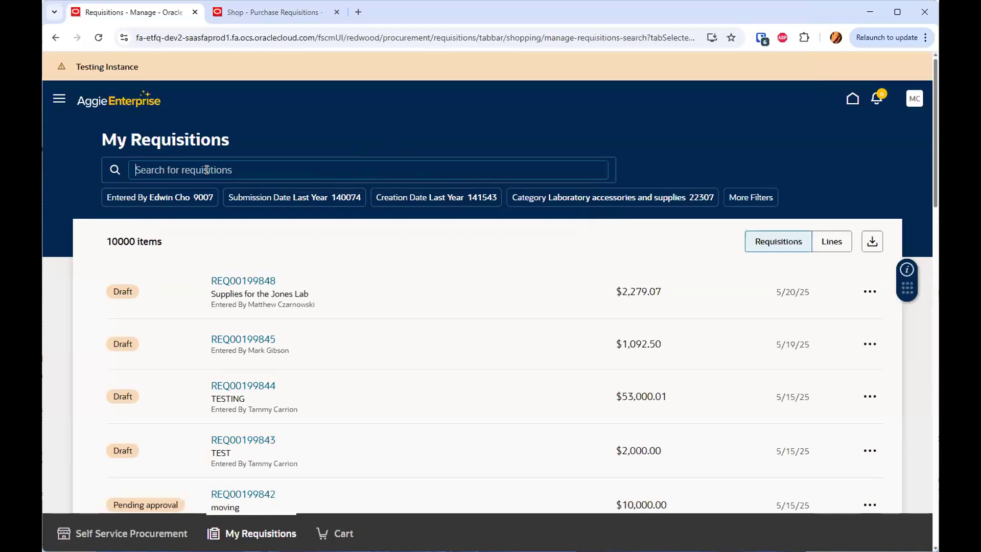
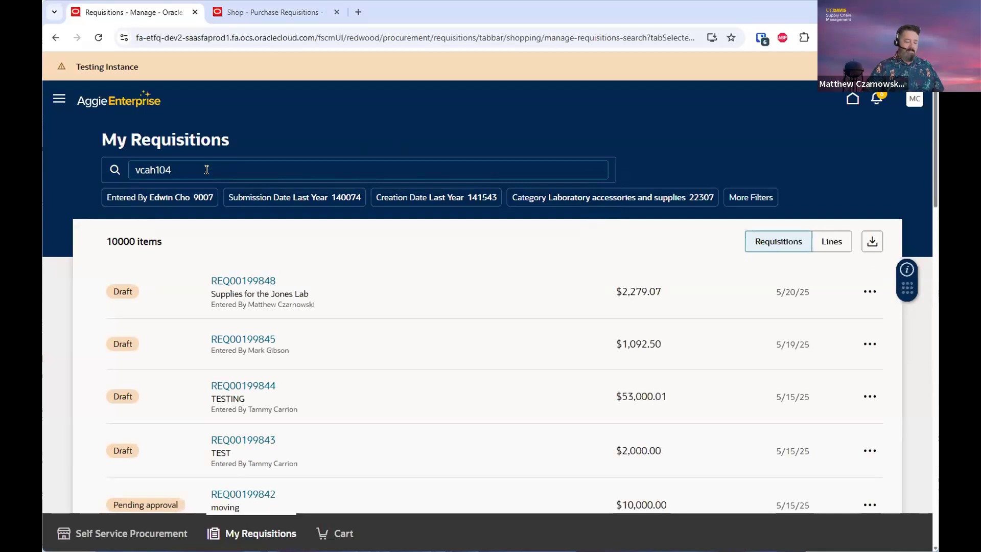
Search My Requisitions for the keyword vcah104, returning 385 ordered requisitions
{"action": "key", "text": "Return"}
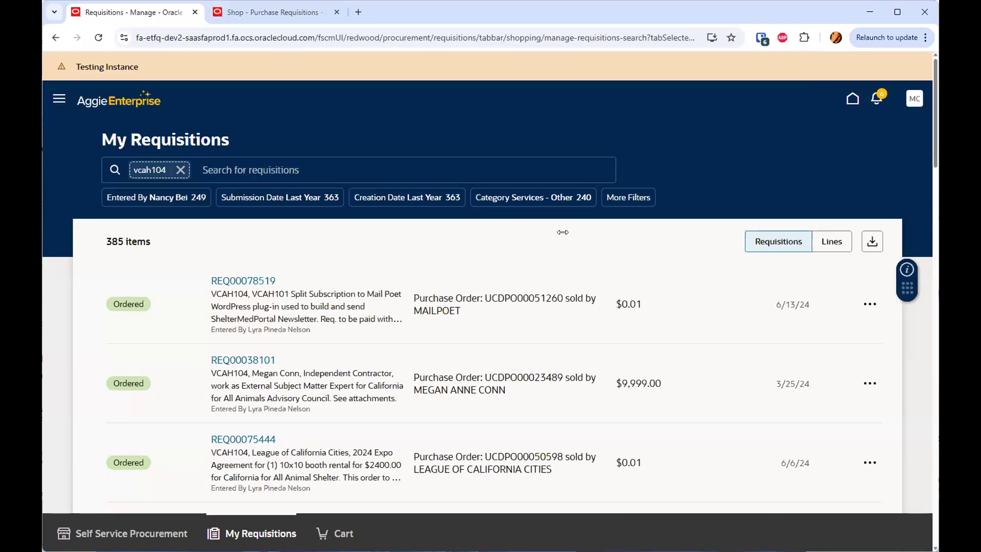
{"action": "left_click", "coordinate": [449, 243]}
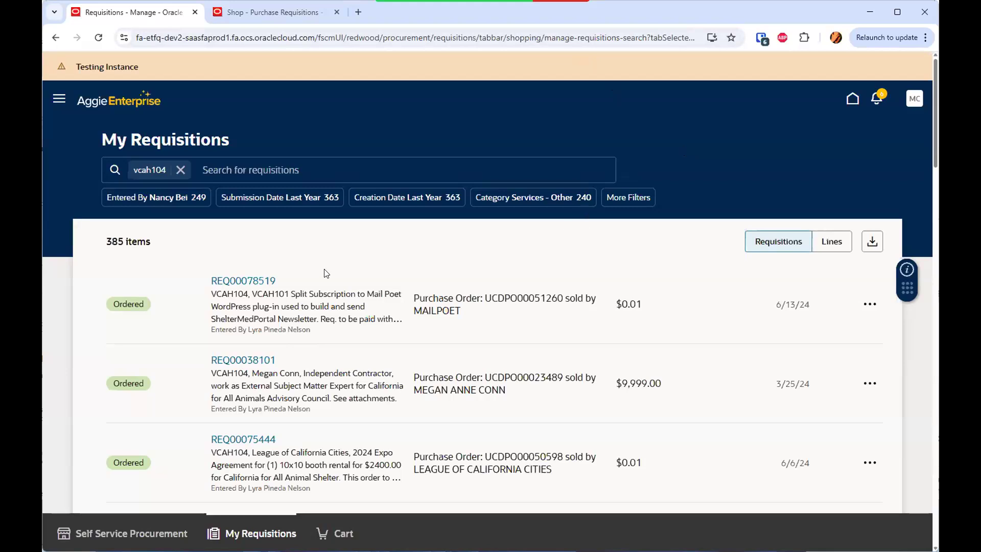
Open requisition REQ00078519's details and view its Document History
{"action": "left_click", "coordinate": [240, 284]}
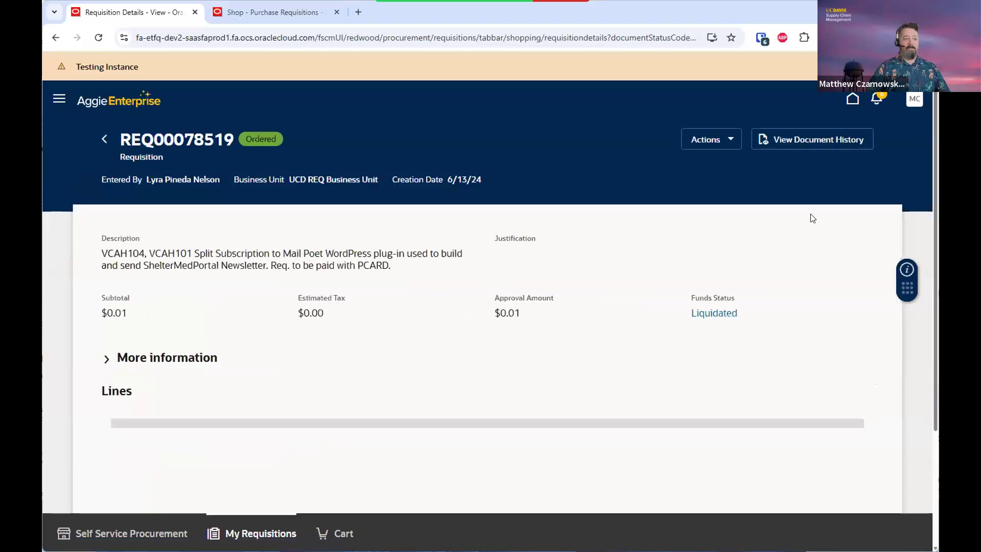
{"action": "left_click", "coordinate": [809, 143]}
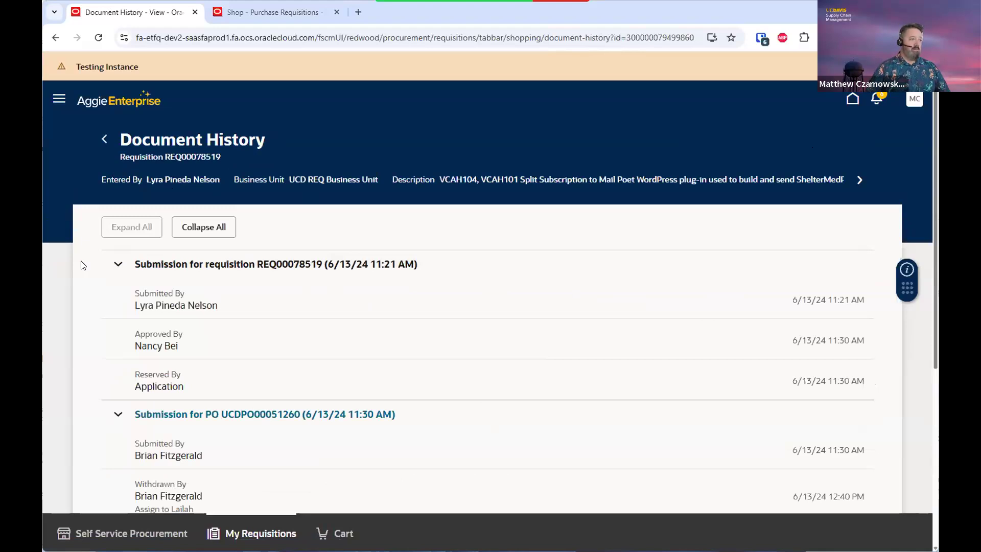
Review REQ00078519's submission, approval, reservation and PO change entries, then return to its details page
{"action": "scroll", "coordinate": [81, 265], "scroll_direction": "down", "scroll_amount": 3}
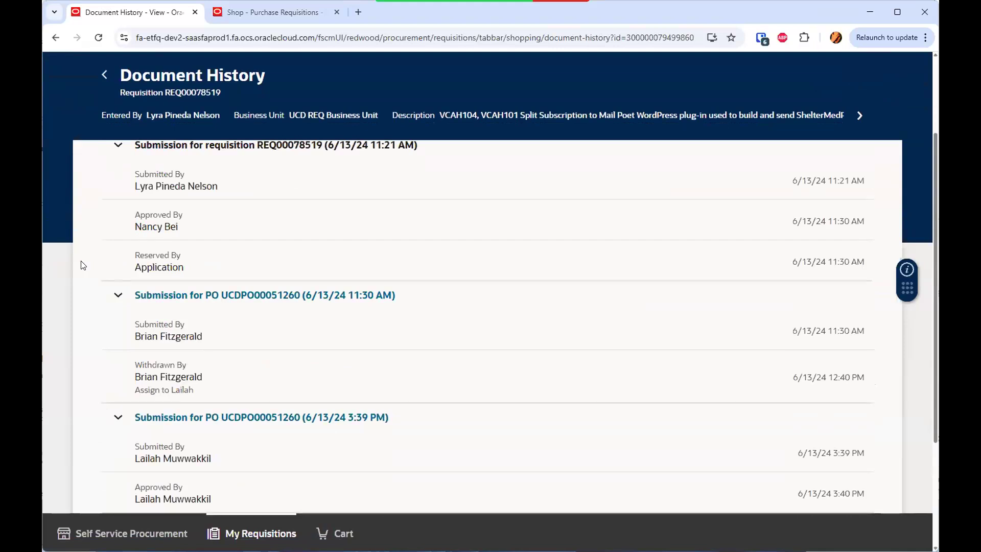
{"action": "scroll", "coordinate": [81, 265], "scroll_direction": "down", "scroll_amount": 3}
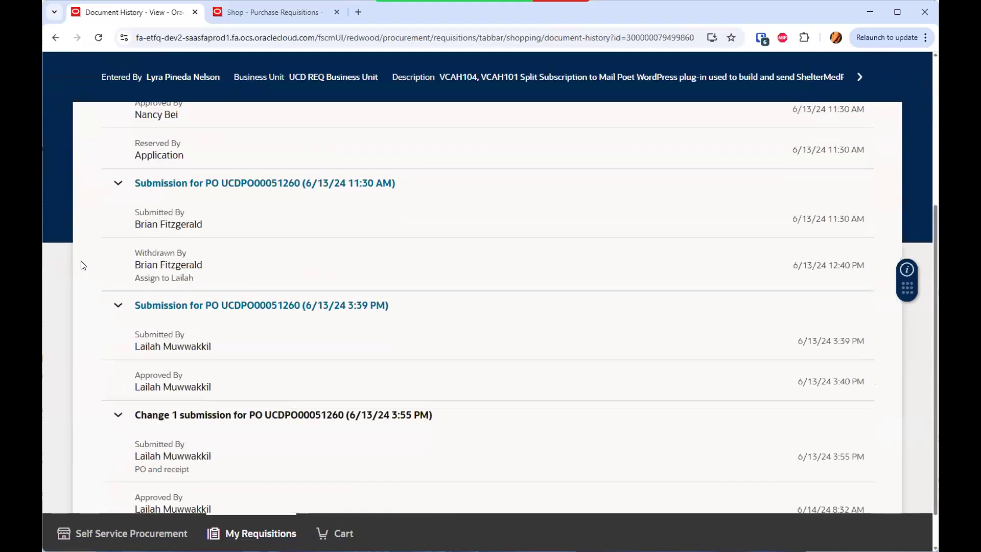
{"action": "scroll", "coordinate": [81, 264], "scroll_direction": "down", "scroll_amount": 1}
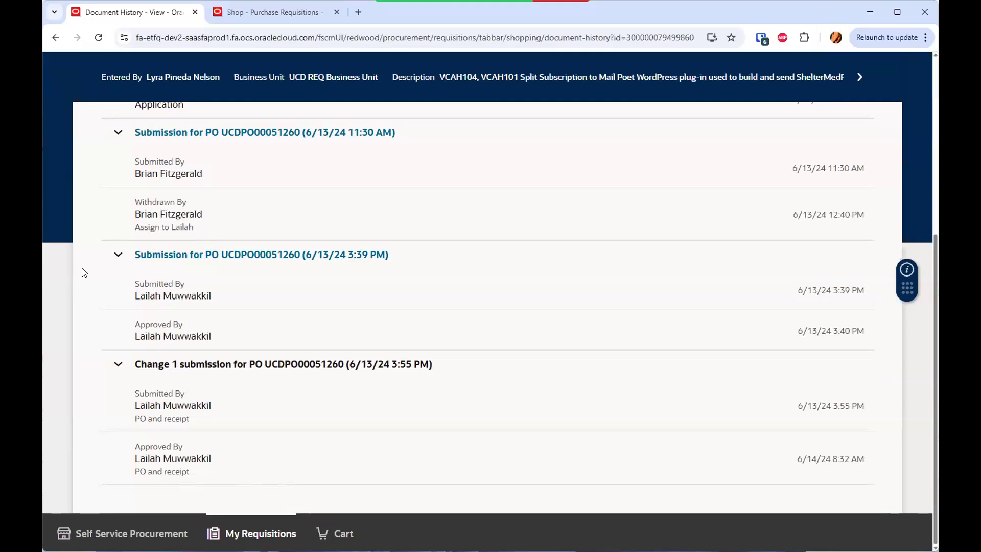
{"action": "scroll", "coordinate": [85, 272], "scroll_direction": "up", "scroll_amount": 5}
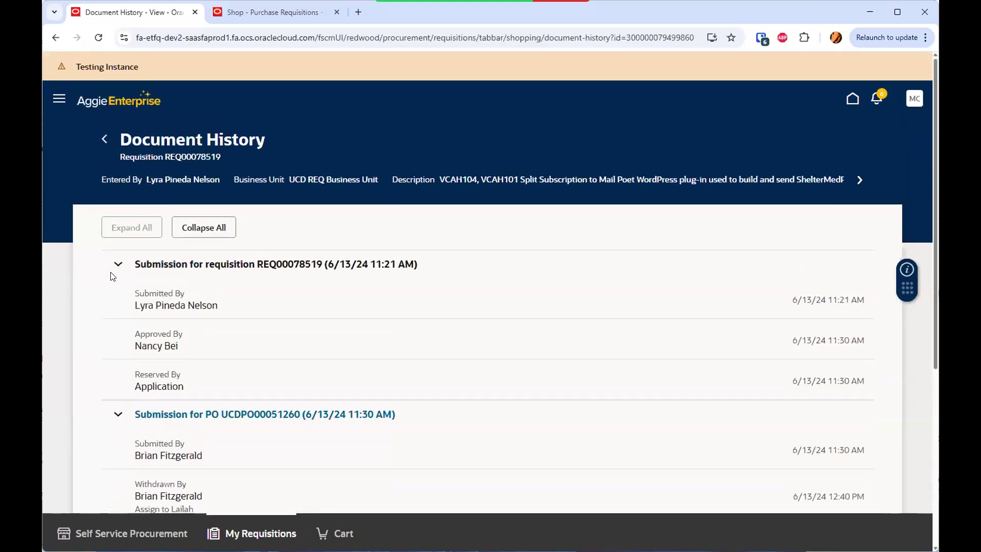
{"action": "left_click", "coordinate": [97, 137]}
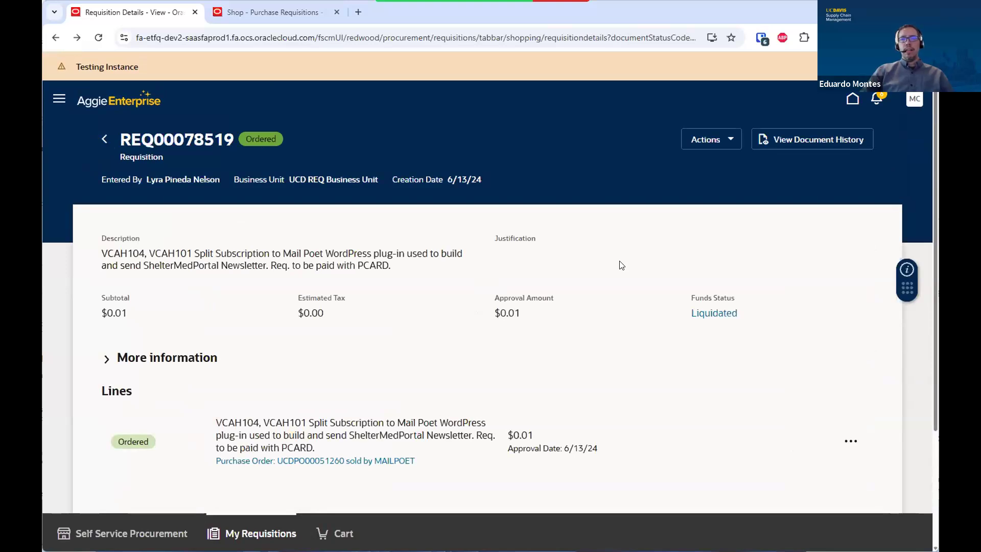
View REQ00078519's life cycle, showing it ordered at $0.01, then return to My Requisitions
{"action": "left_click", "coordinate": [704, 147]}
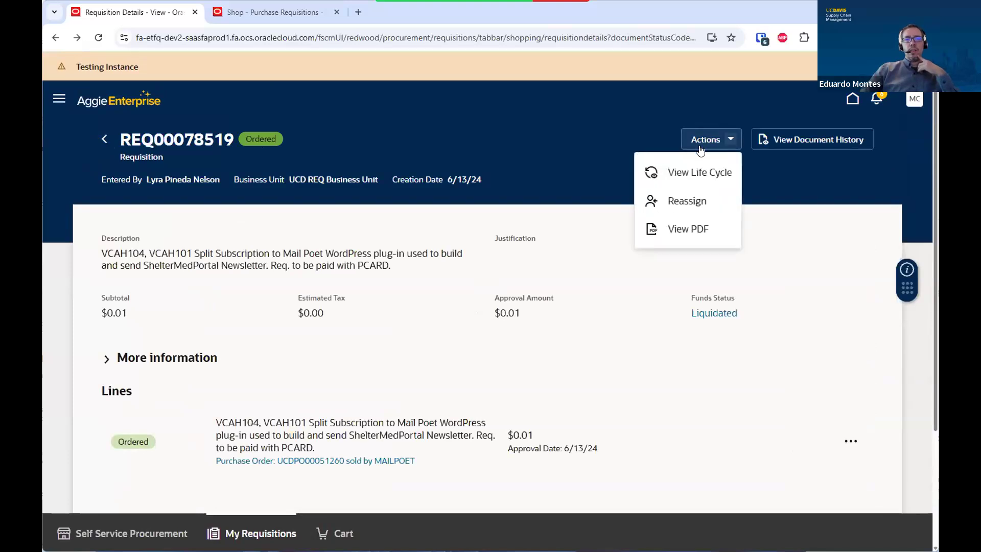
{"action": "left_click", "coordinate": [701, 175]}
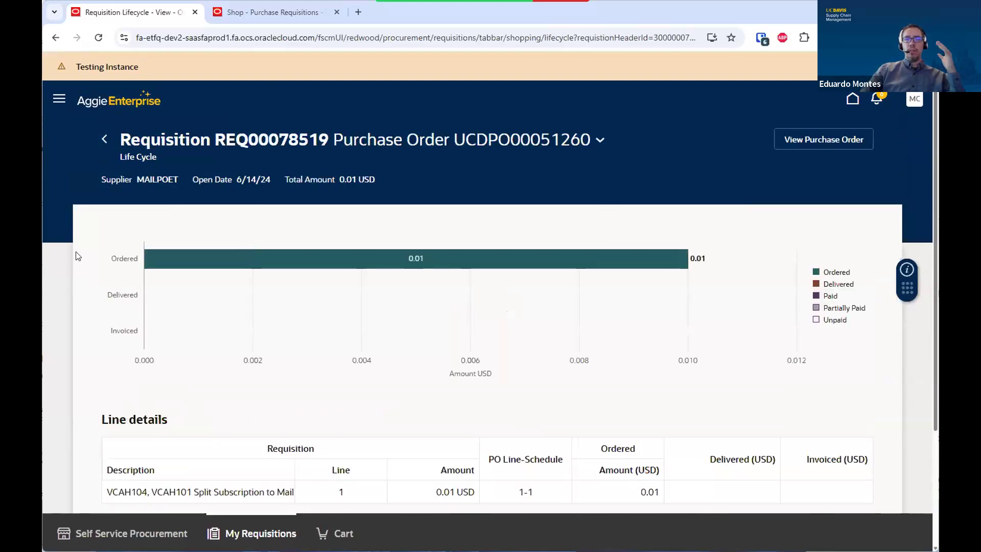
{"action": "scroll", "coordinate": [76, 255], "scroll_direction": "down", "scroll_amount": 1}
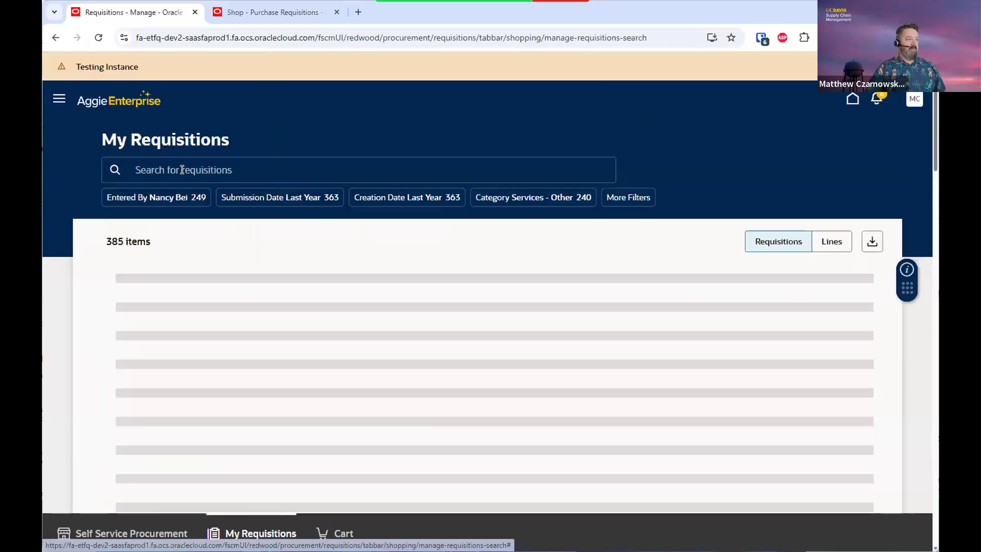
{"action": "left_click", "coordinate": [182, 171]}
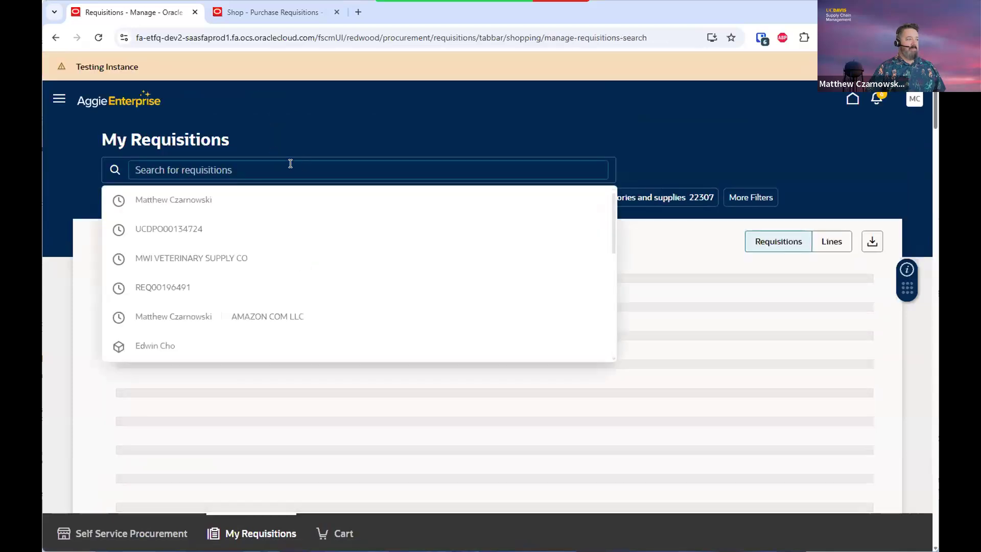
Add an Entered By filter for the signed-in user and browse the resulting 74 requisitions
{"action": "left_click", "coordinate": [188, 199]}
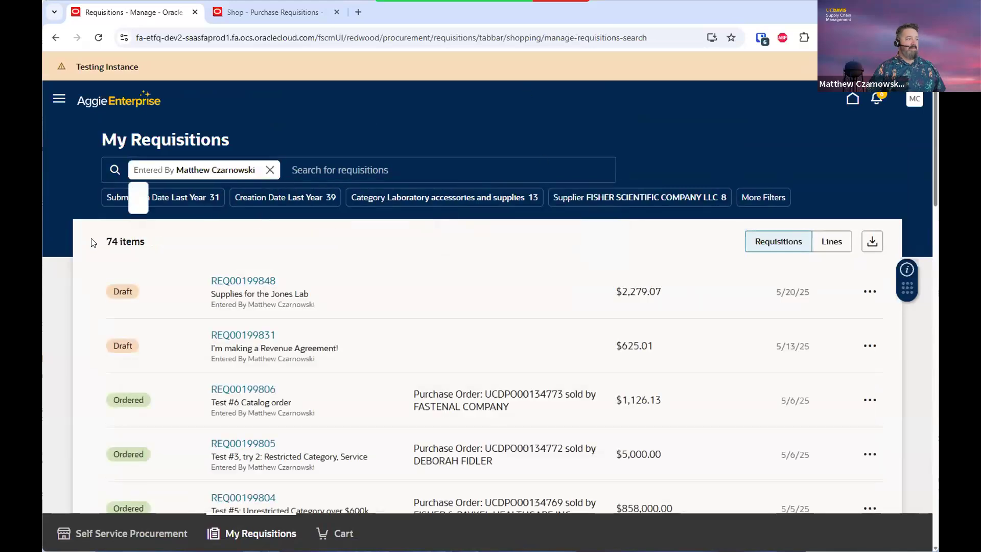
{"action": "scroll", "coordinate": [93, 242], "scroll_direction": "down", "scroll_amount": 3}
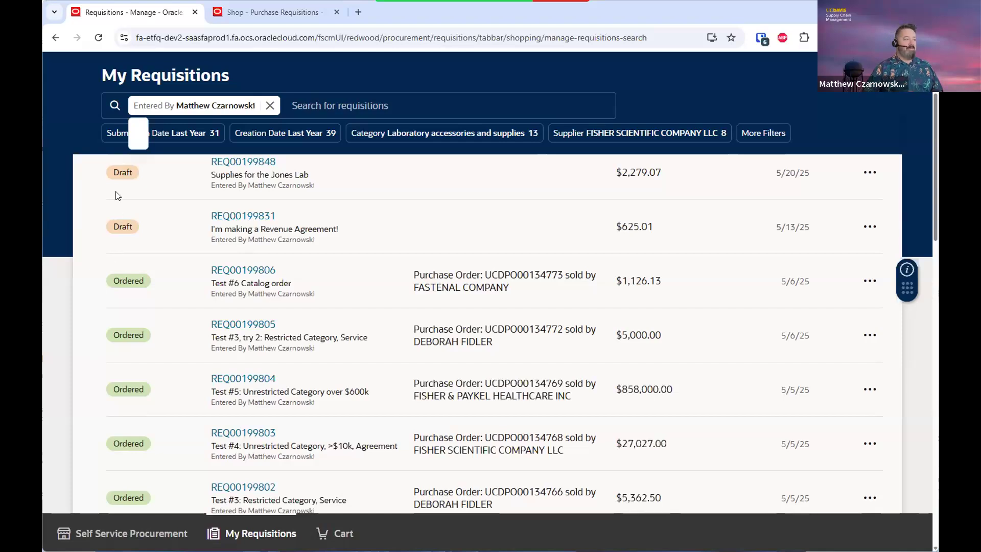
{"action": "scroll", "coordinate": [134, 310], "scroll_direction": "down", "scroll_amount": 6}
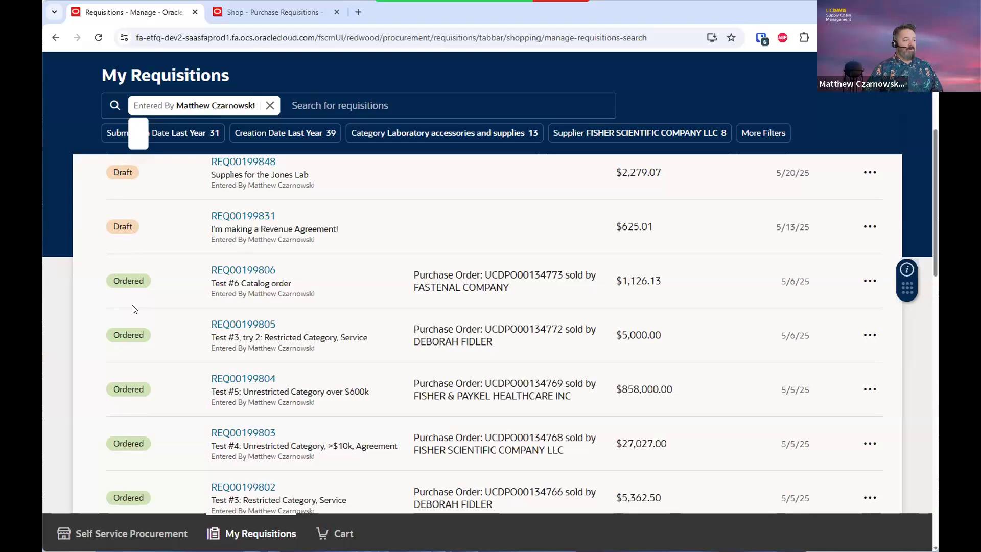
{"action": "scroll", "coordinate": [152, 373], "scroll_direction": "down", "scroll_amount": 5}
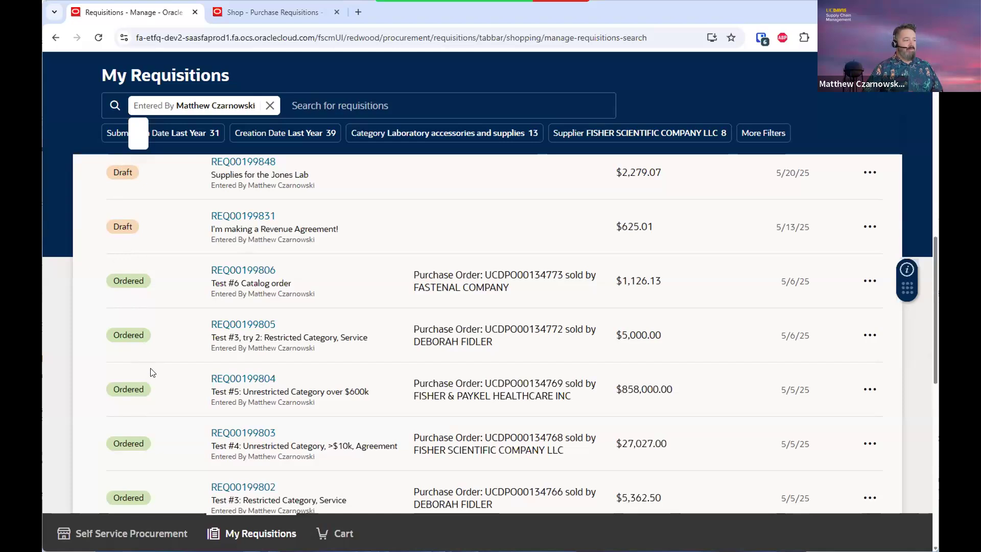
{"action": "scroll", "coordinate": [152, 373], "scroll_direction": "up", "scroll_amount": 5}
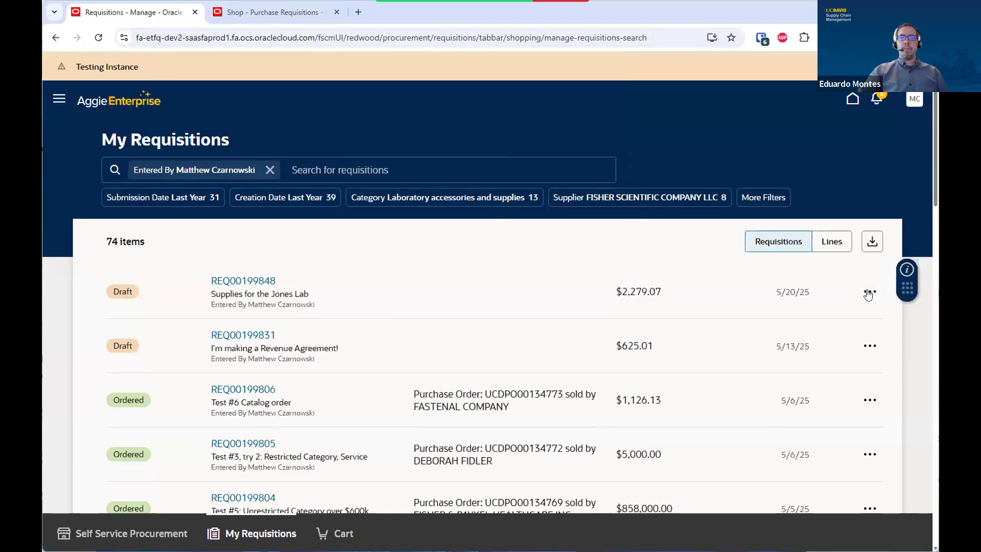
{"action": "left_click", "coordinate": [871, 400]}
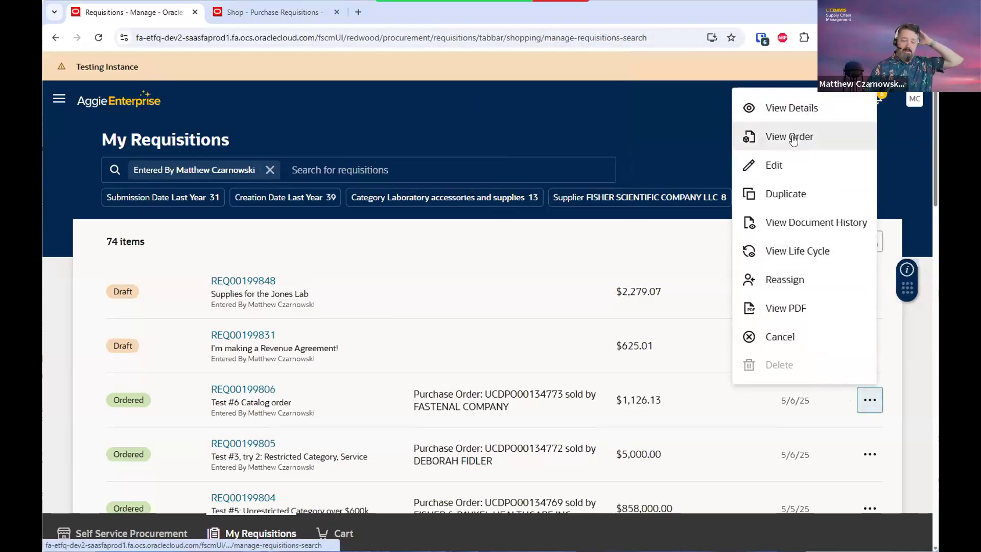
{"action": "left_click", "coordinate": [779, 195]}
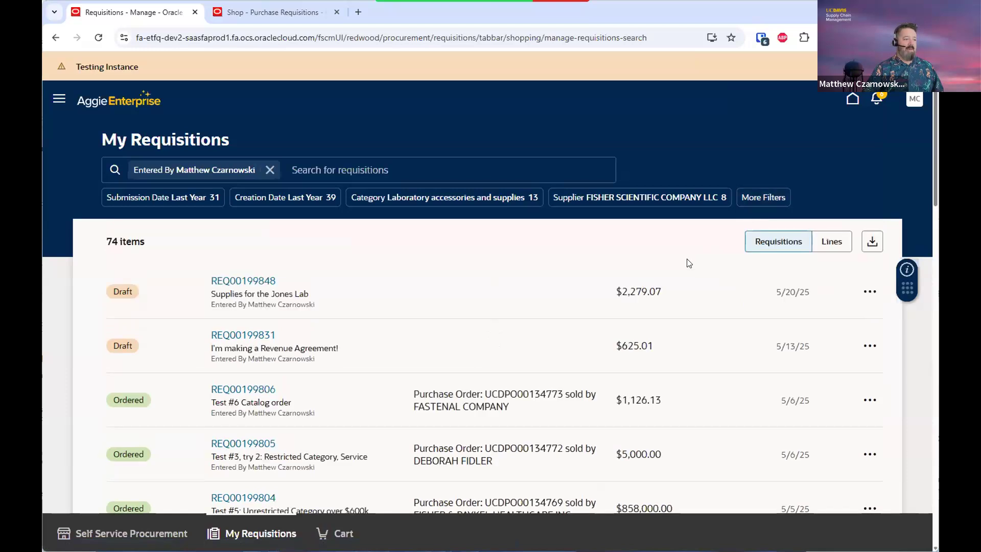
{"action": "scroll", "coordinate": [689, 263], "scroll_direction": "down", "scroll_amount": 3}
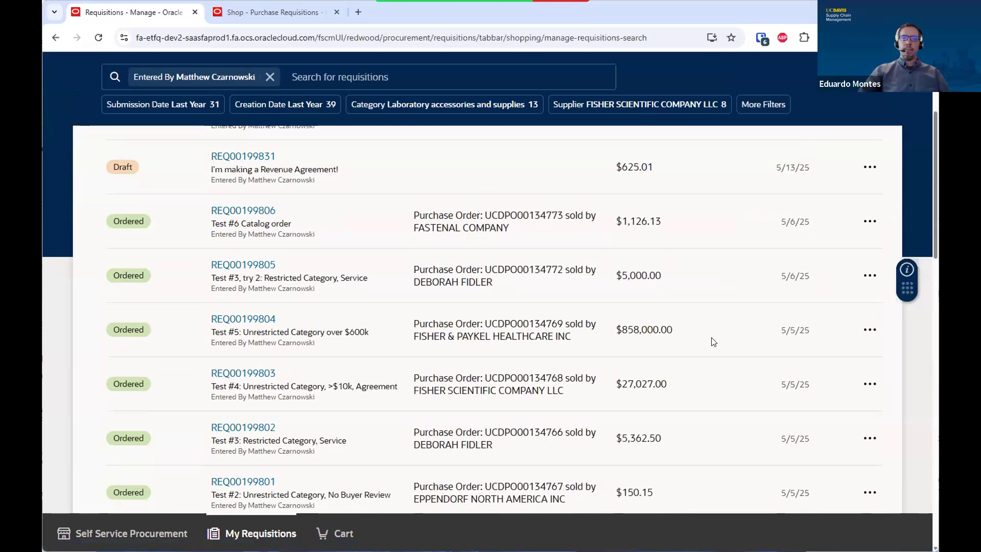
Duplicate requisition REQ00199804 into the cart as 'Test #5: Unrestricted Category over $600k'
{"action": "left_click", "coordinate": [870, 330]}
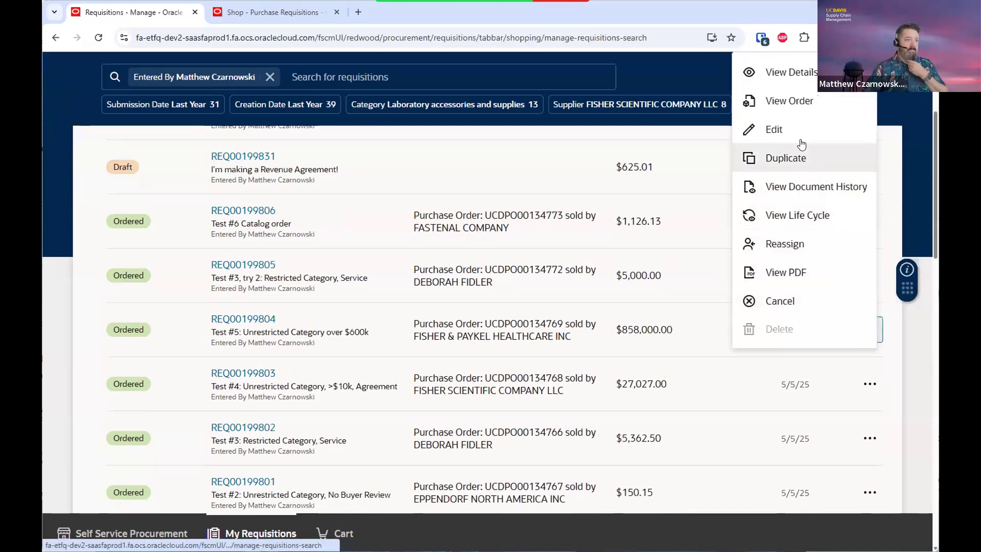
{"action": "left_click", "coordinate": [782, 163]}
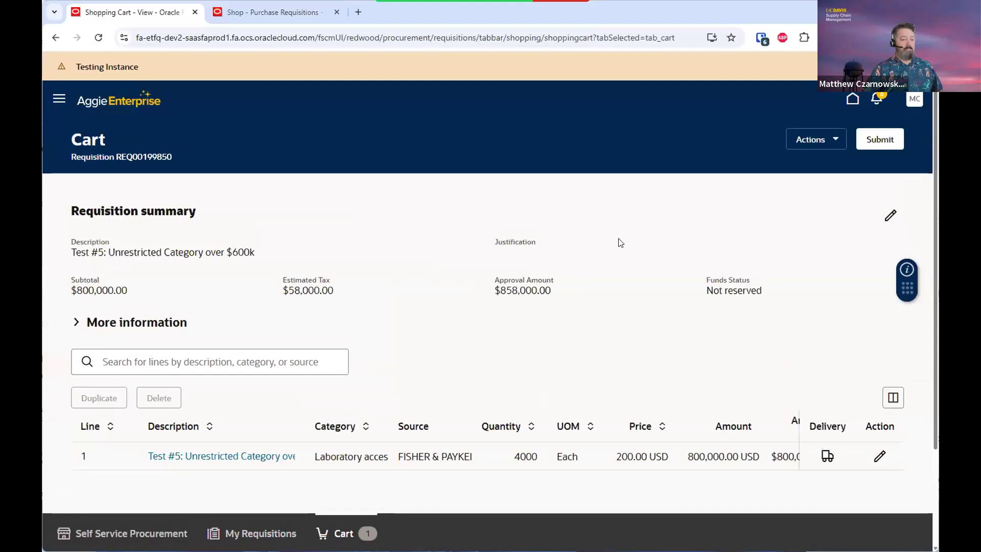
Save the cart for later as draft REQ00199850 and return to My Requisitions, now 75 items
{"action": "scroll", "coordinate": [620, 243], "scroll_direction": "down", "scroll_amount": 1}
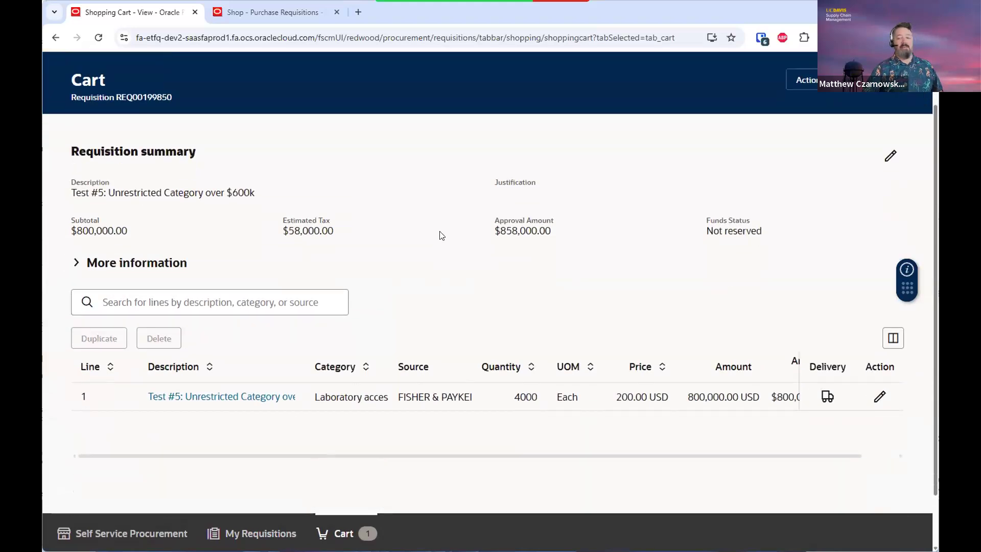
{"action": "scroll", "coordinate": [442, 235], "scroll_direction": "up", "scroll_amount": 1}
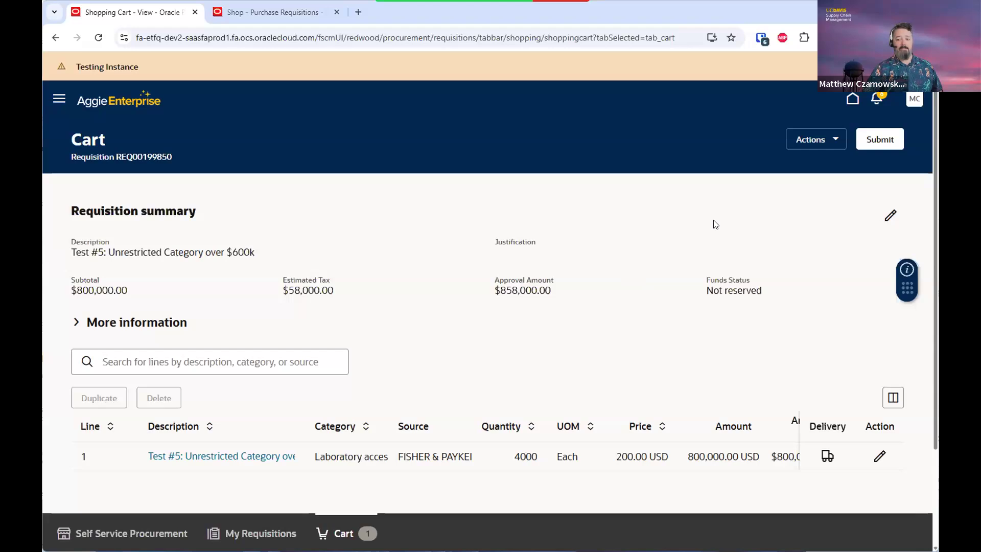
{"action": "left_click", "coordinate": [822, 141]}
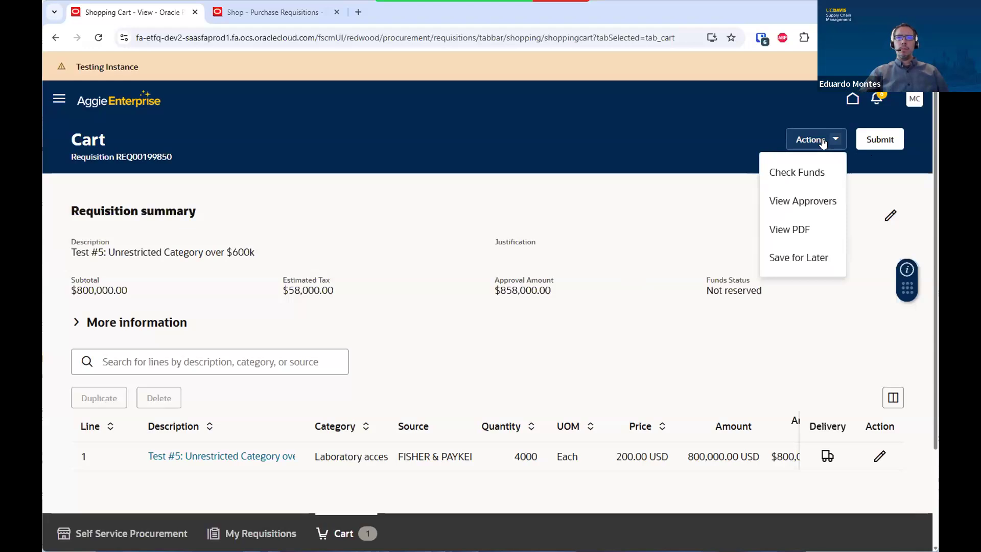
{"action": "left_click", "coordinate": [787, 257]}
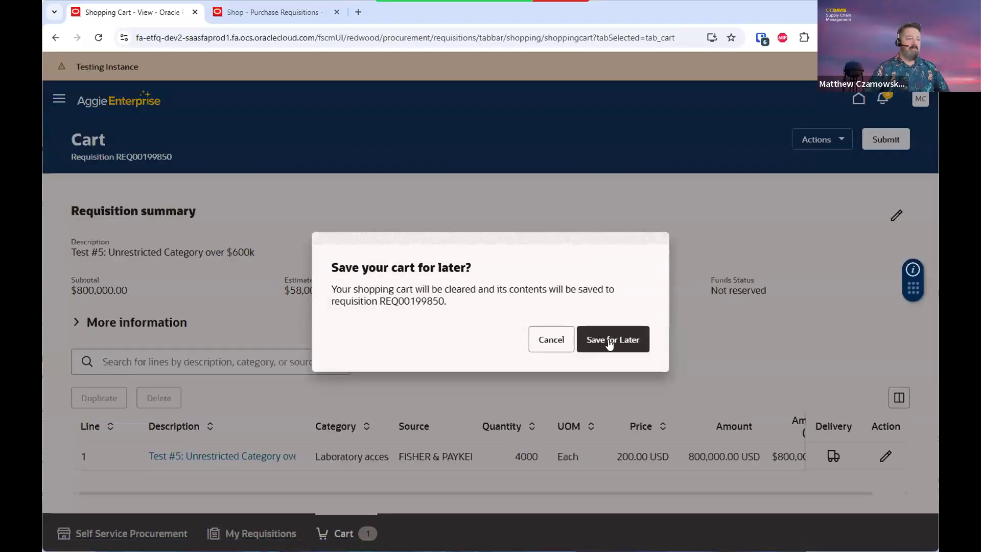
{"action": "left_click", "coordinate": [610, 339]}
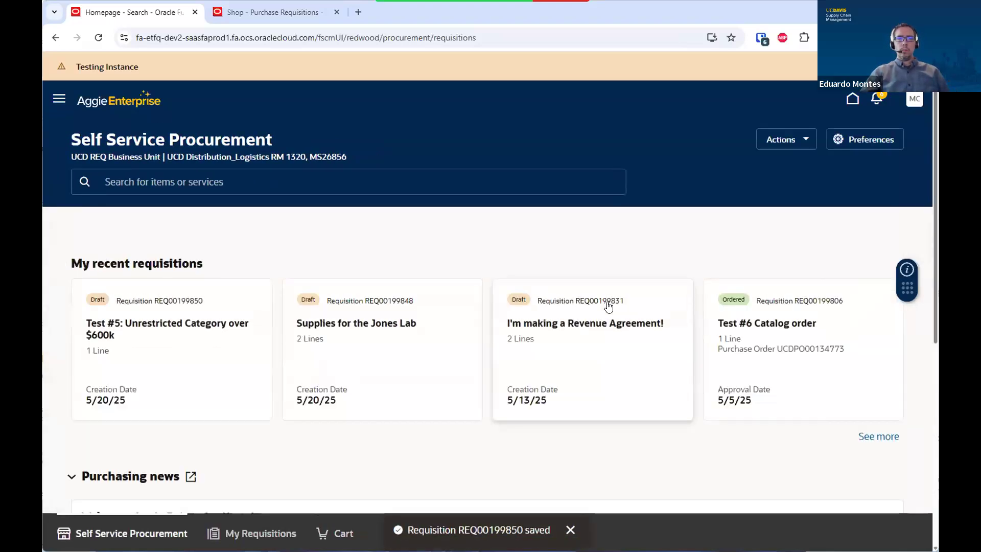
{"action": "scroll", "coordinate": [215, 317], "scroll_direction": "down", "scroll_amount": 3}
{"action": "scroll", "coordinate": [214, 319], "scroll_direction": "down", "scroll_amount": 2}
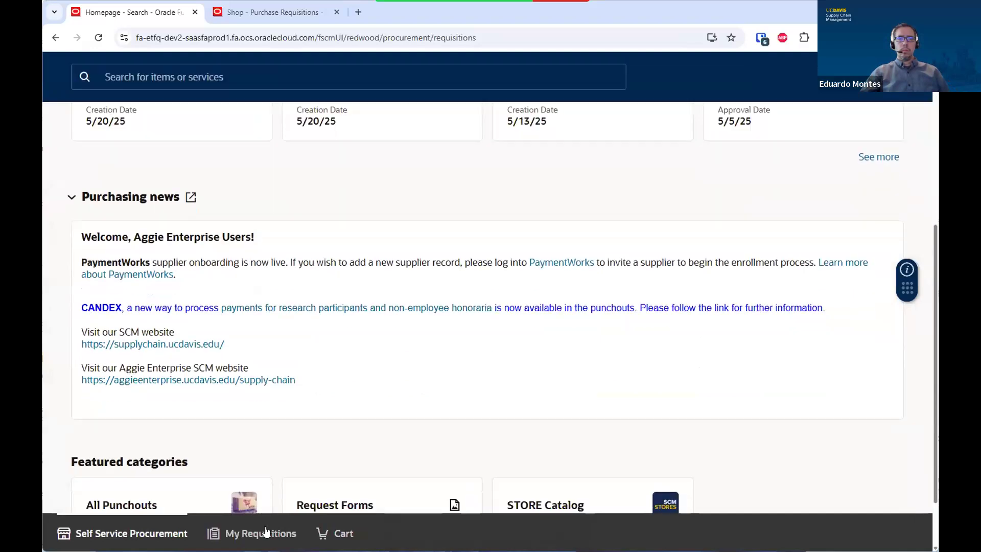
{"action": "left_click", "coordinate": [260, 534]}
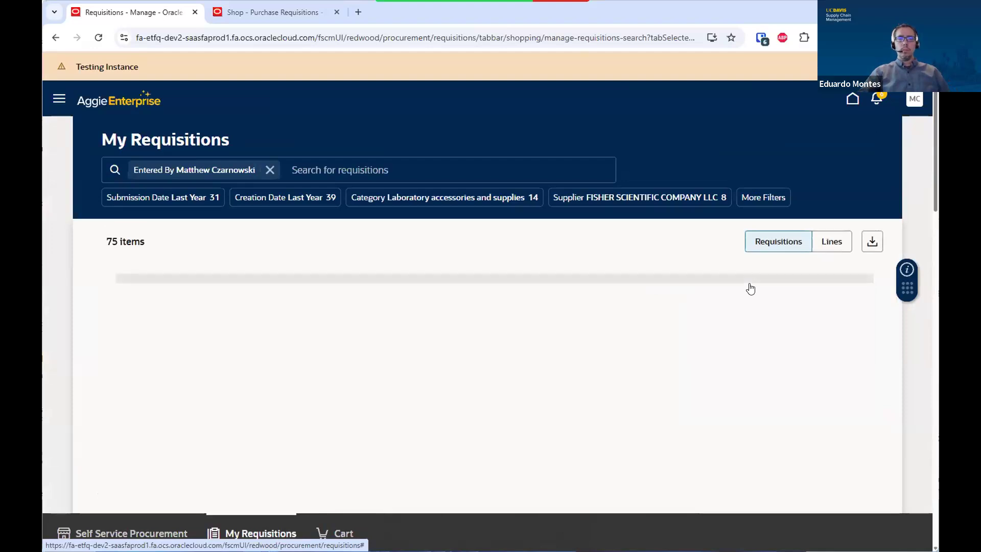
Reassign draft REQ00199850 to another user chosen from the Reassign To search results
{"action": "left_click", "coordinate": [870, 291]}
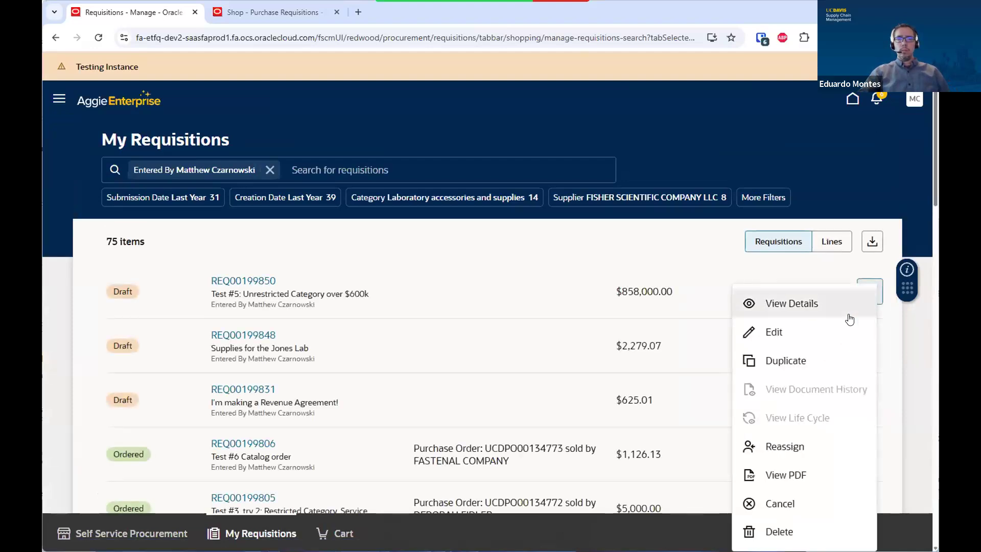
{"action": "left_click", "coordinate": [785, 449]}
{"action": "left_click", "coordinate": [747, 156]}
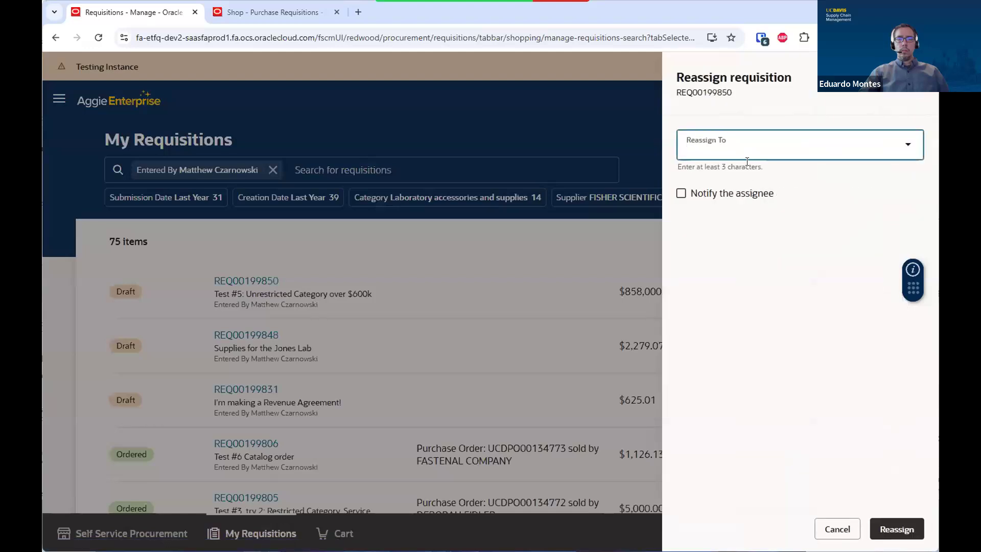
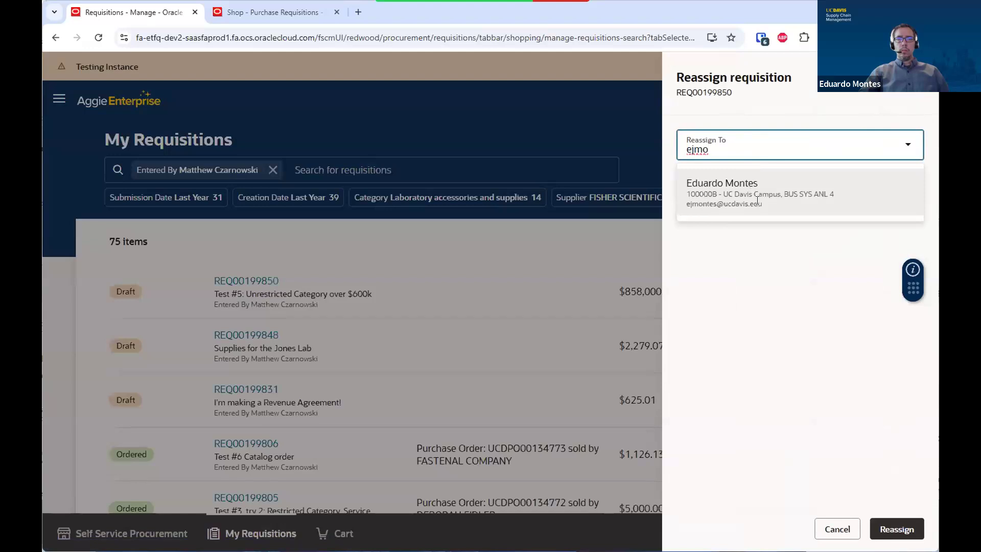
{"action": "left_click", "coordinate": [759, 202]}
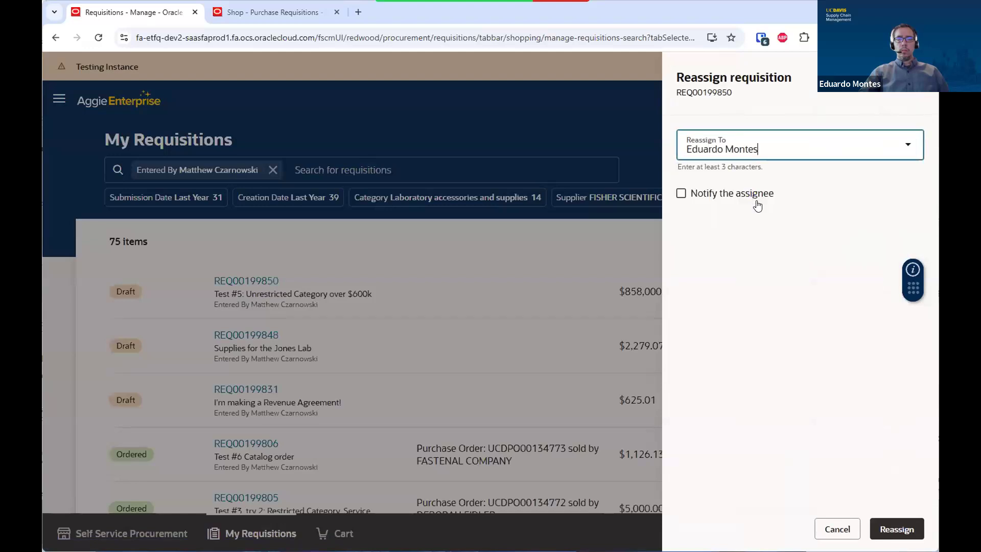
{"action": "left_click", "coordinate": [895, 529]}
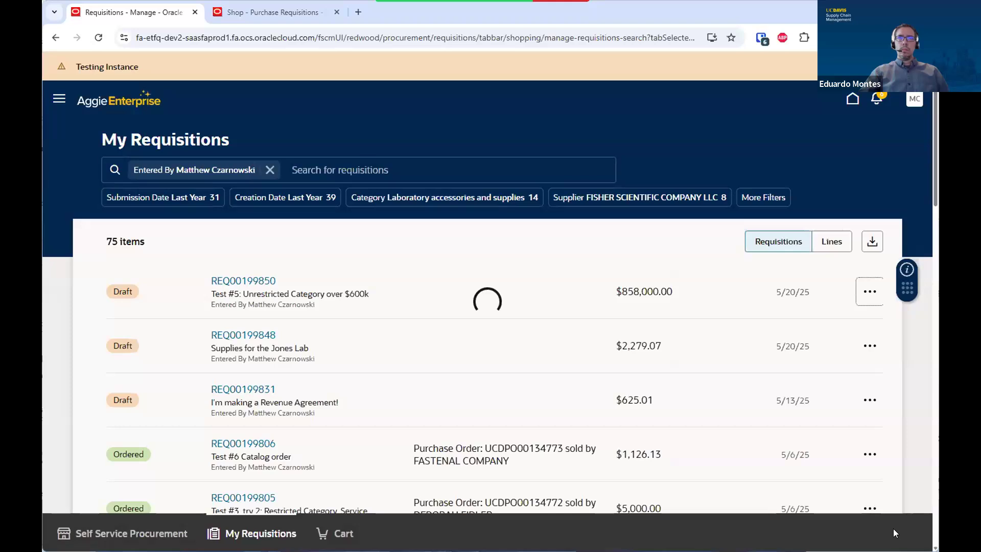